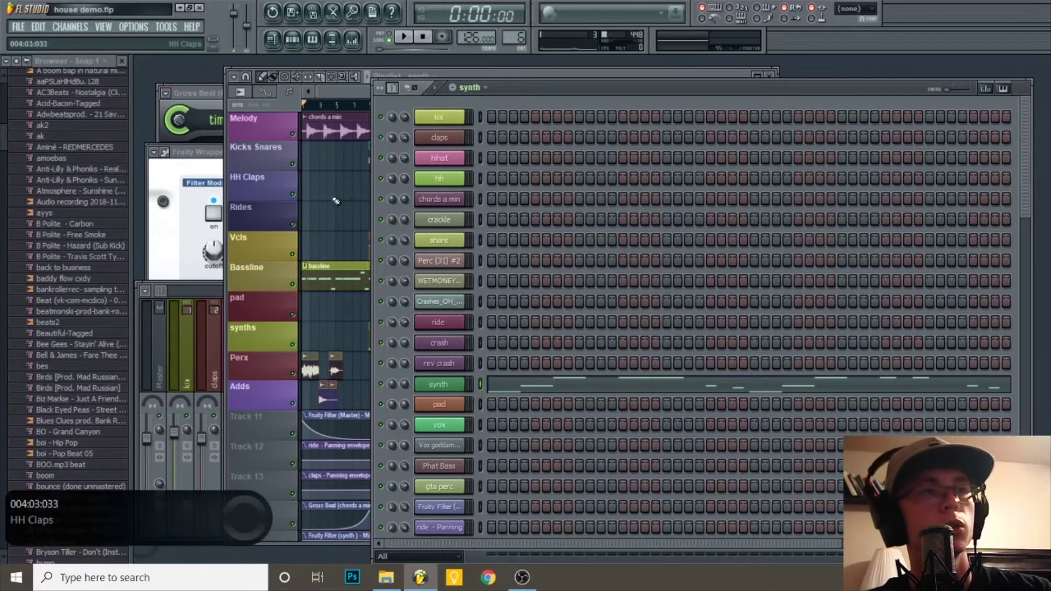
Bring the playlist forward at the song's opening bars and save the project
left_click(335, 200)
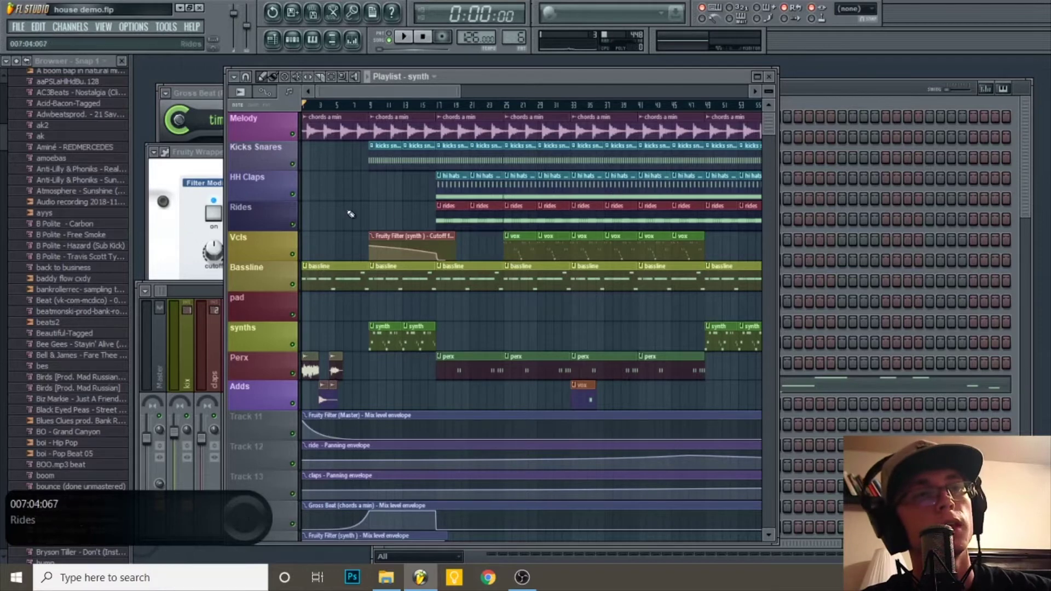
scroll(345, 222, "up", 3)
scroll(365, 99, "left", 2)
key("ctrl+s")
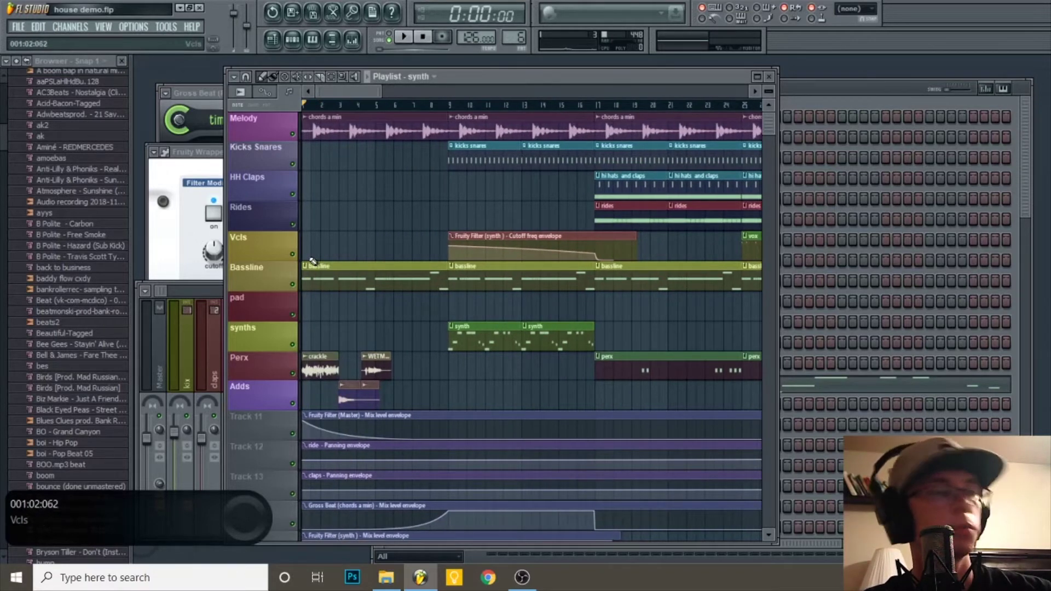
Inspect the samples loaded in the kix and claps channels
left_click(830, 99)
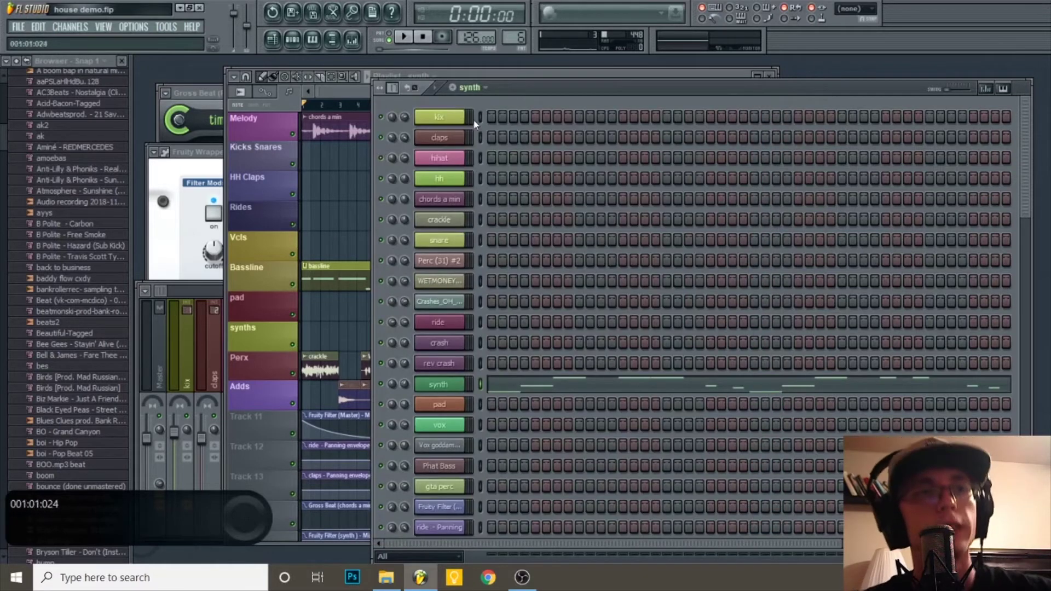
left_click(442, 120)
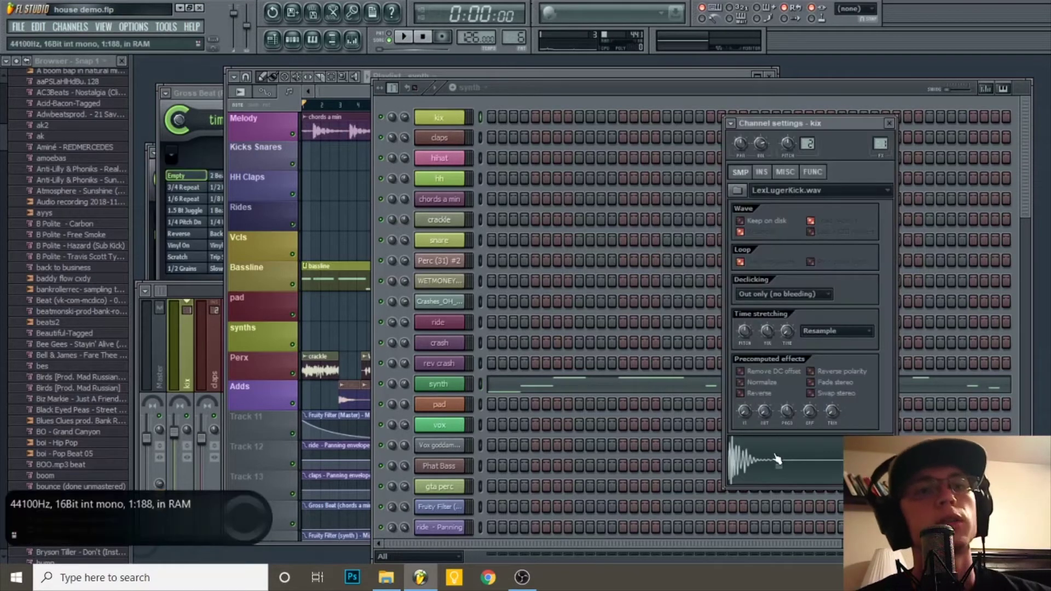
left_click(454, 137)
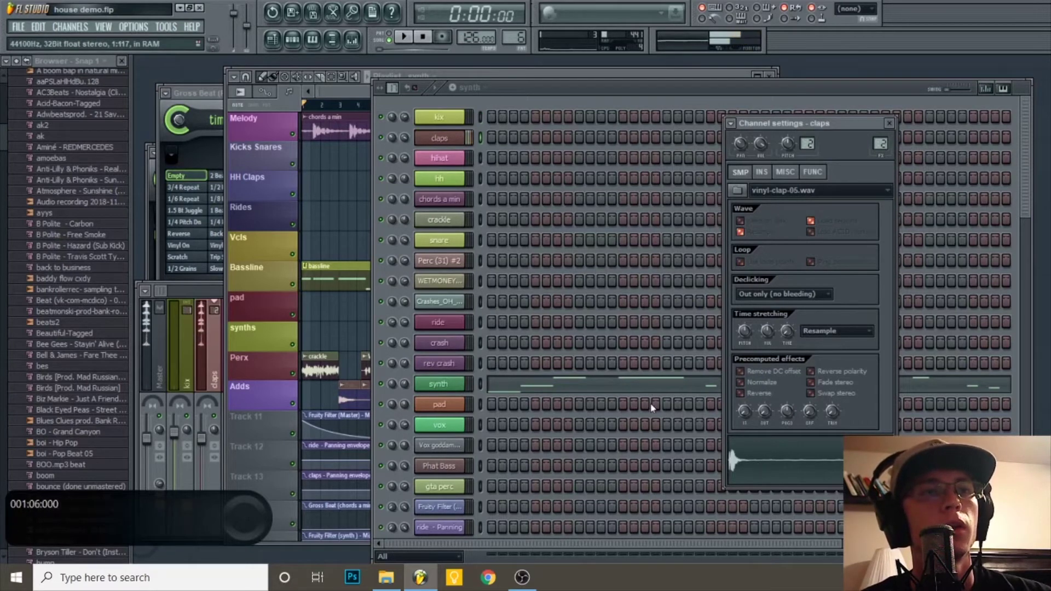
Move the song position to bar 9 in the playlist
key("F5")
left_click(469, 105)
left_click(450, 105)
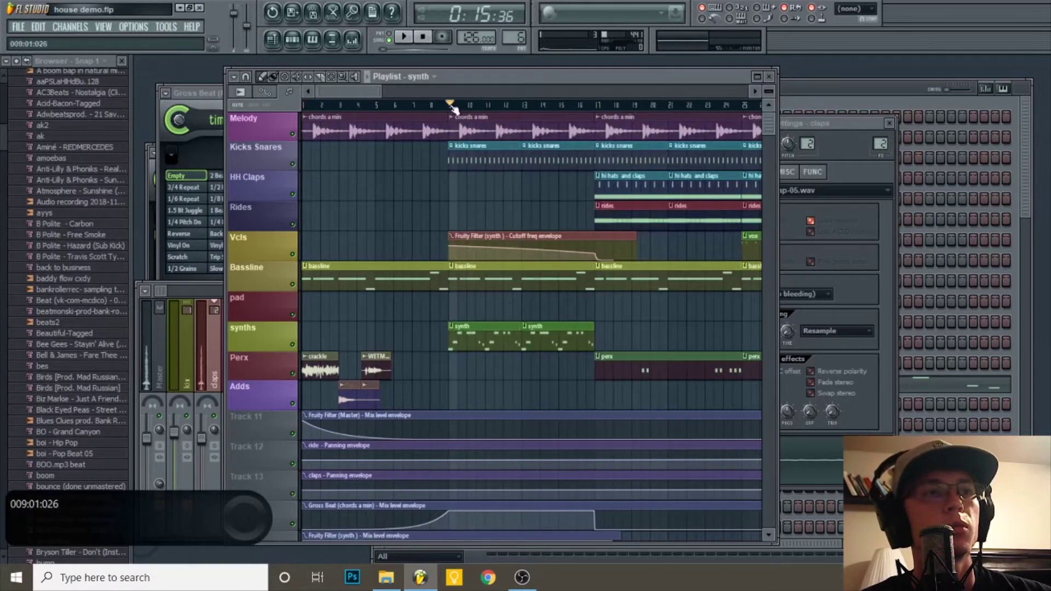
Inspect the samples in the claps, hihat, hh and chords a min channels, auditioning the hh sample
key("F6")
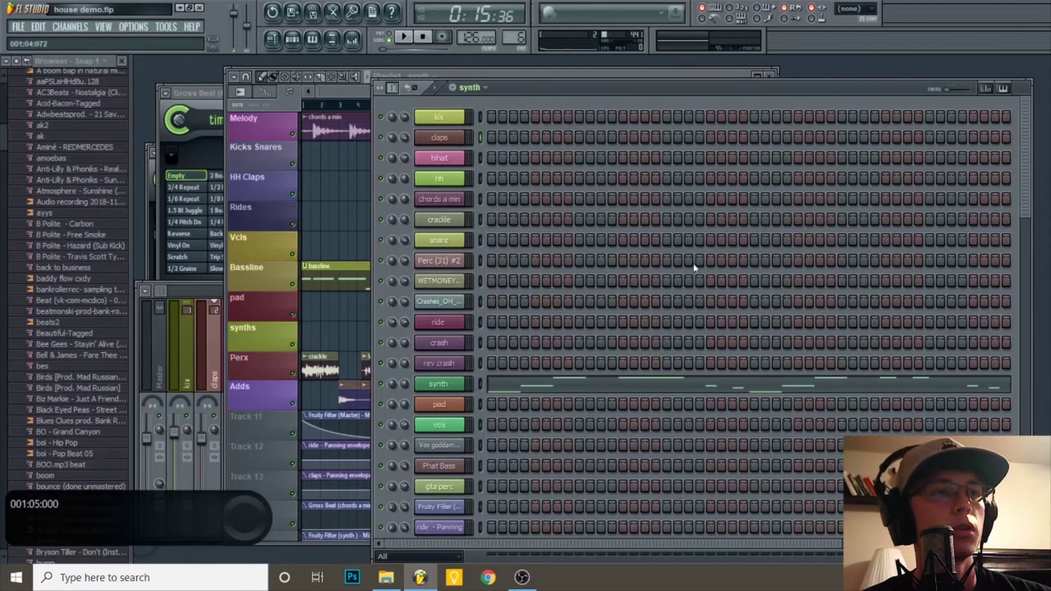
left_click(438, 138)
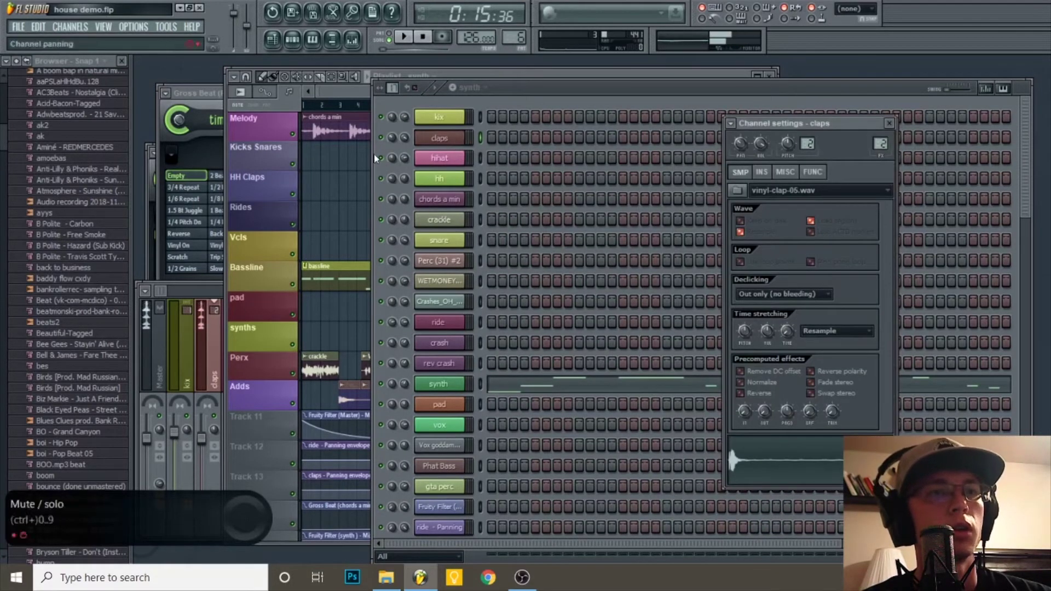
left_click(439, 158)
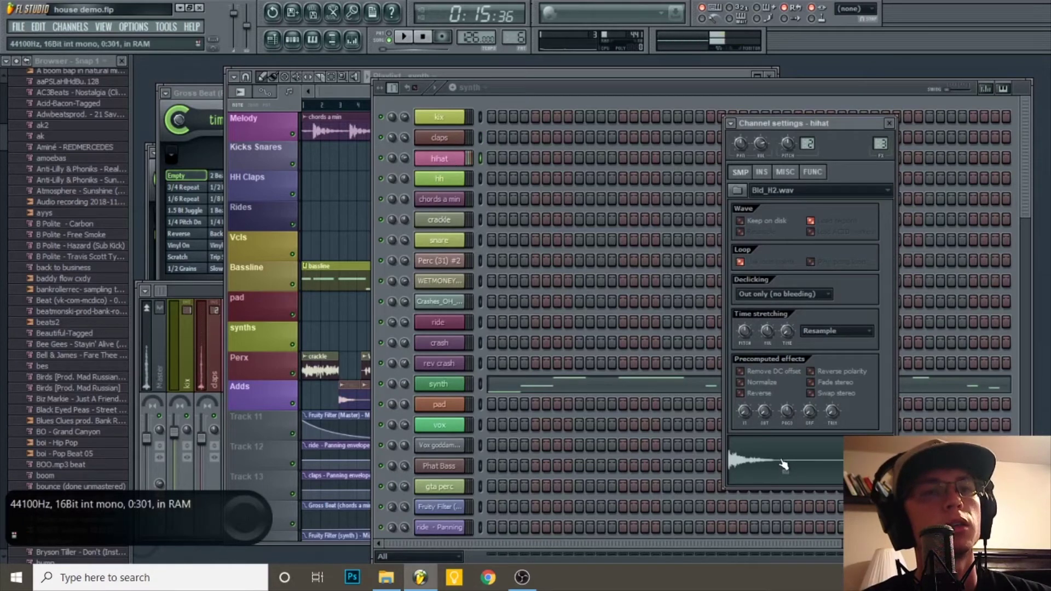
left_click(437, 179)
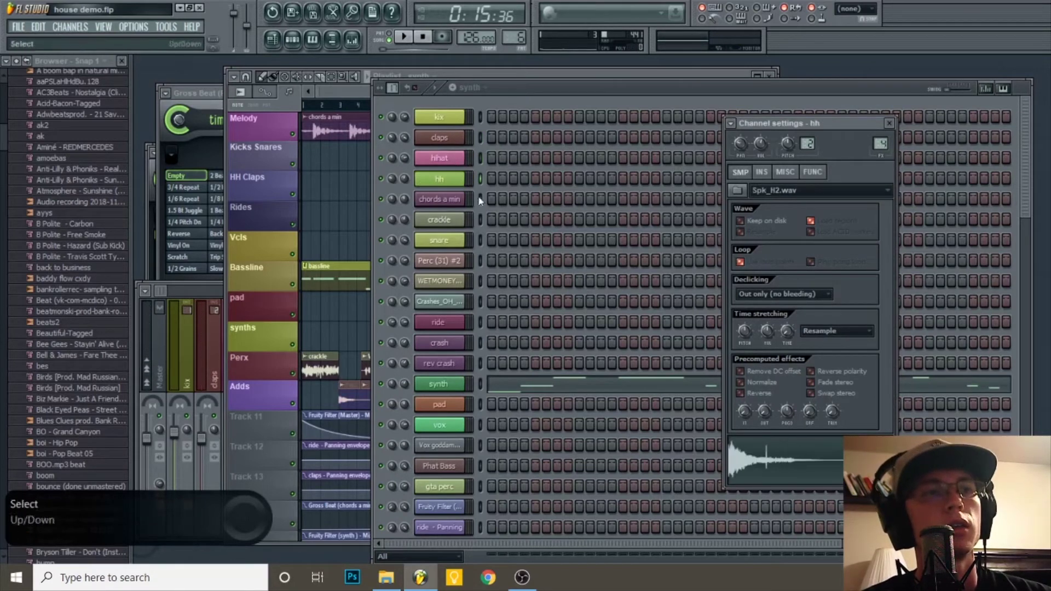
left_click(775, 462)
left_click(775, 462)
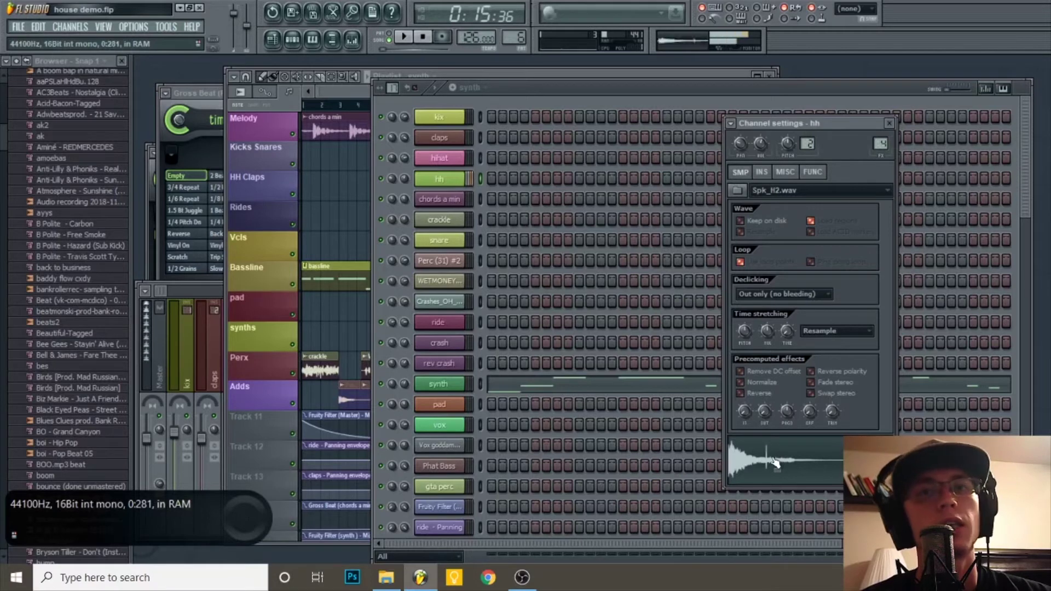
left_click(451, 202)
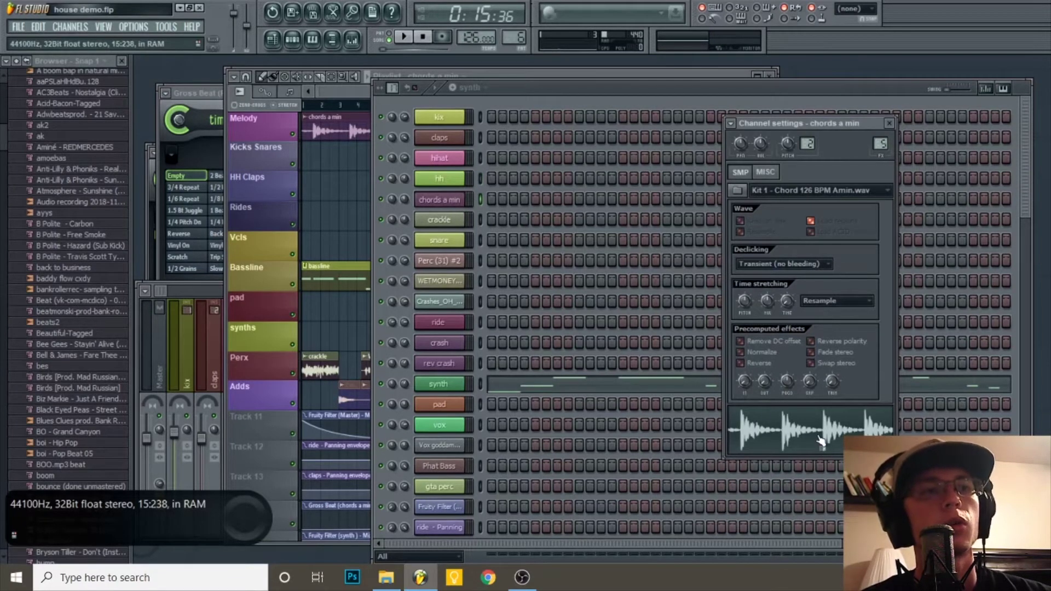
Solo the Melody track in the playlist and play the song from the beginning
left_click(365, 223)
scroll(443, 197, "down", 4)
scroll(482, 189, "up", 4)
scroll(539, 184, "down", 3)
left_click(520, 105)
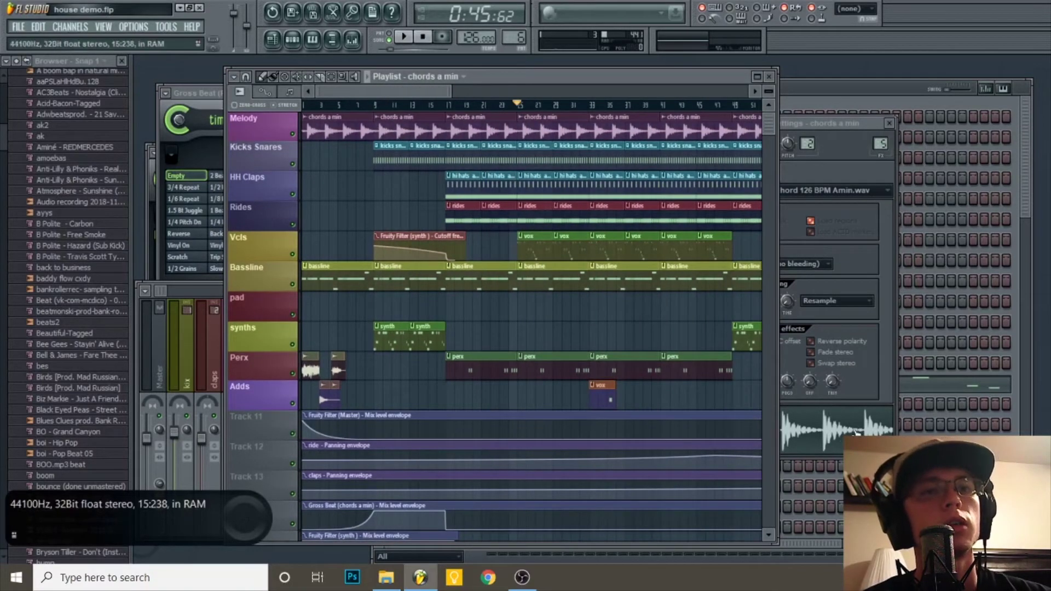
right_click(293, 134)
left_click(305, 104)
key("space")
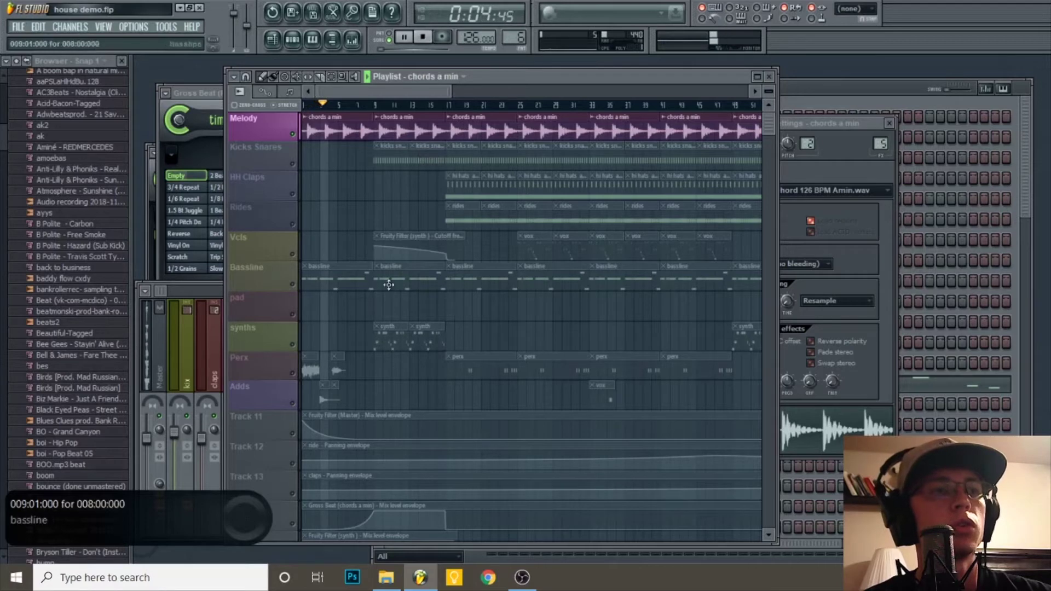
Unmute Track 14 with the Gross Beat mix level automation alongside the soloed Melody track, and stop playback
scroll(307, 329, "down", 4)
left_click(301, 407)
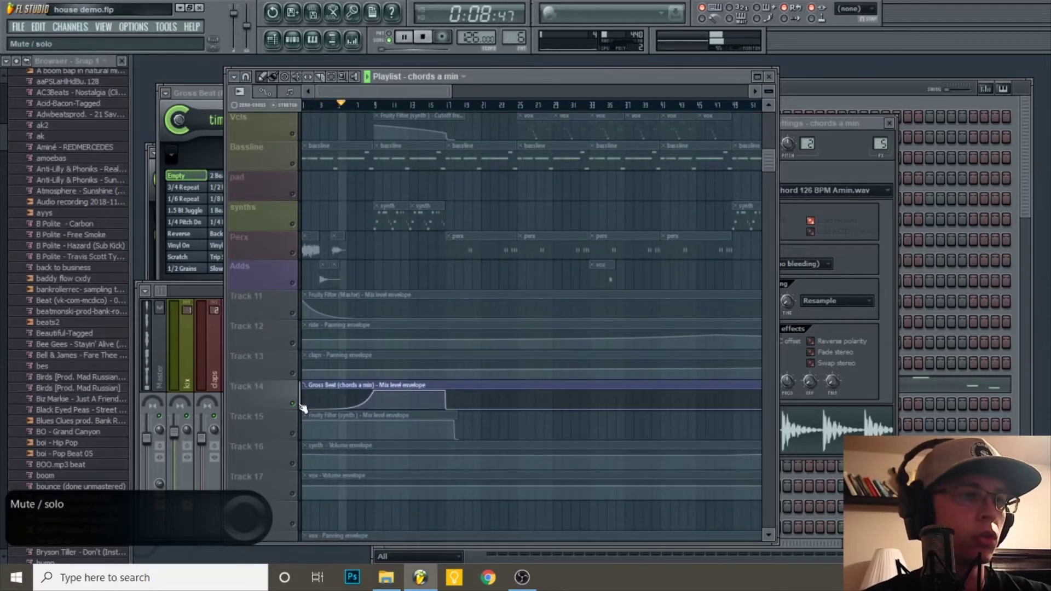
scroll(307, 356, "up", 4)
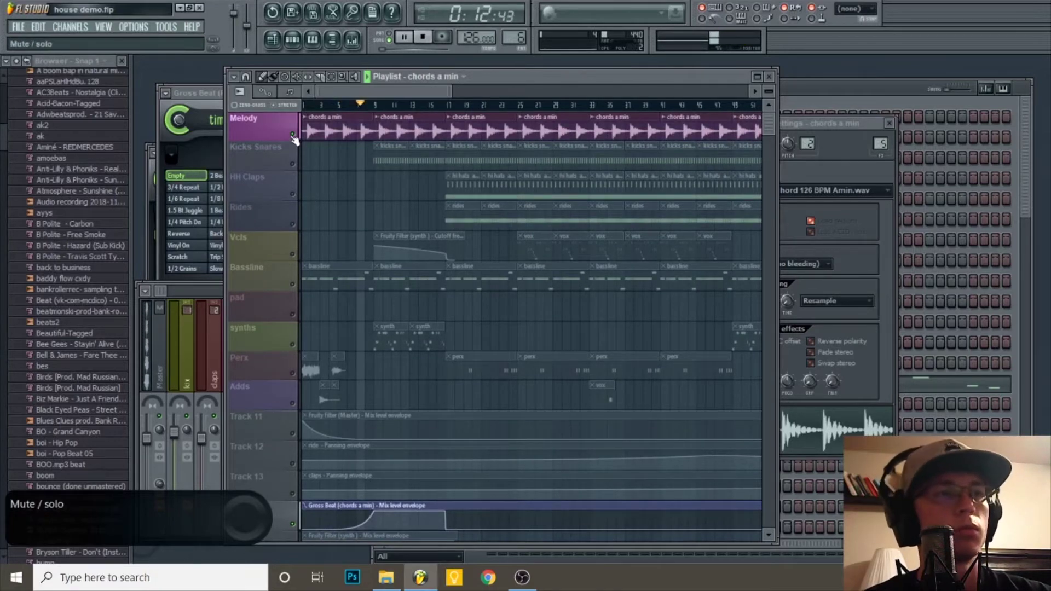
key("space")
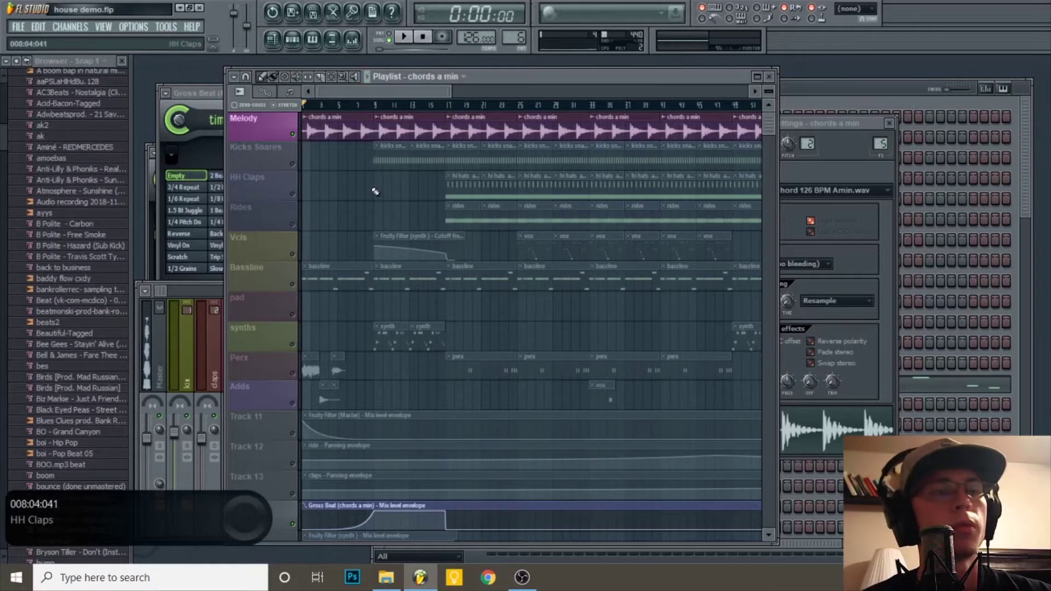
Return to the channel rack and inspect the crackle and snare samples, auditioning the snare
left_click(810, 121)
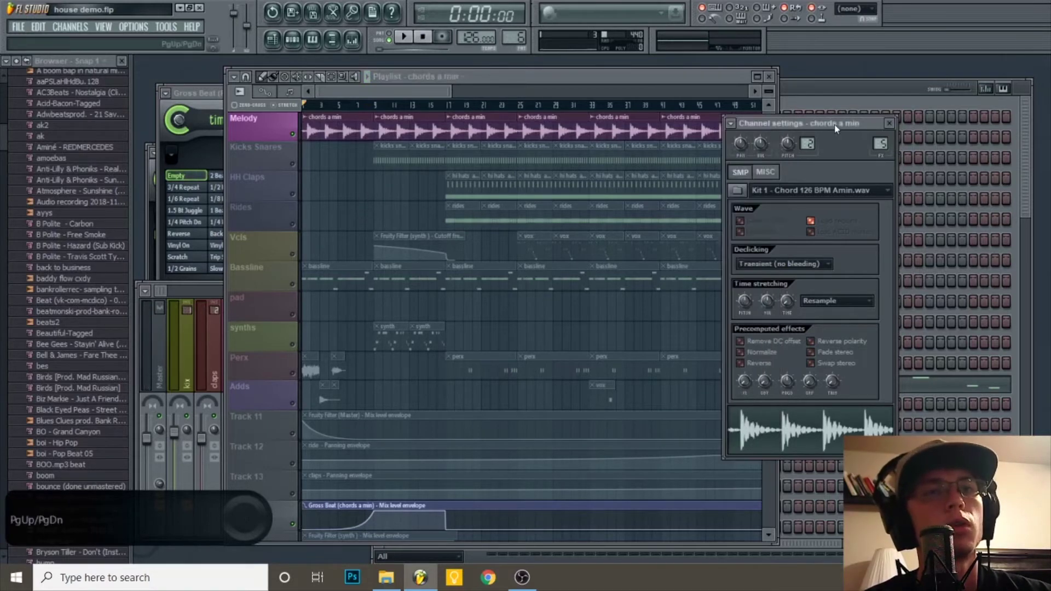
left_click(298, 45)
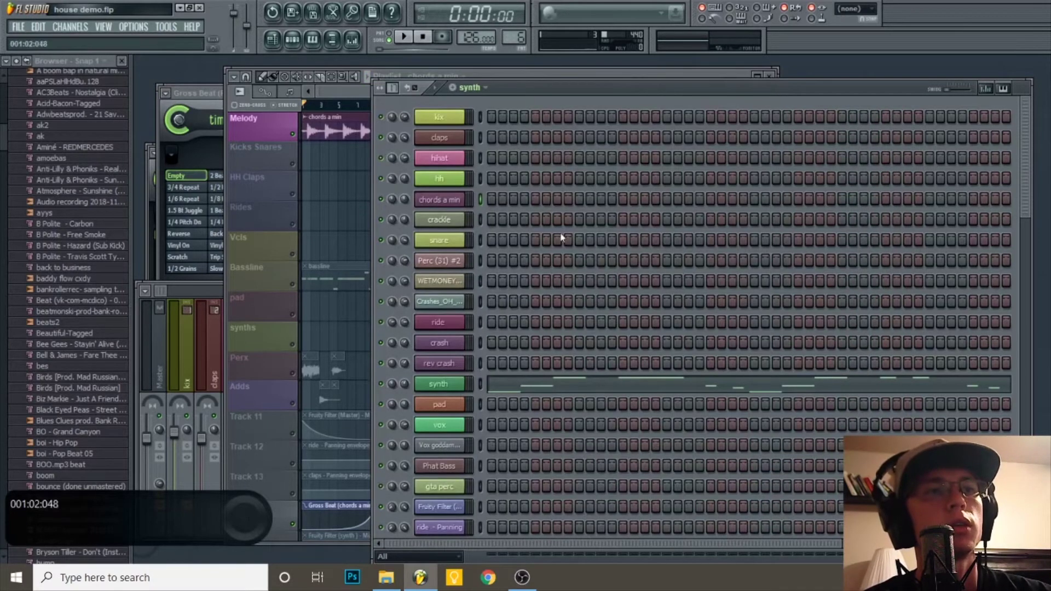
left_click(442, 224)
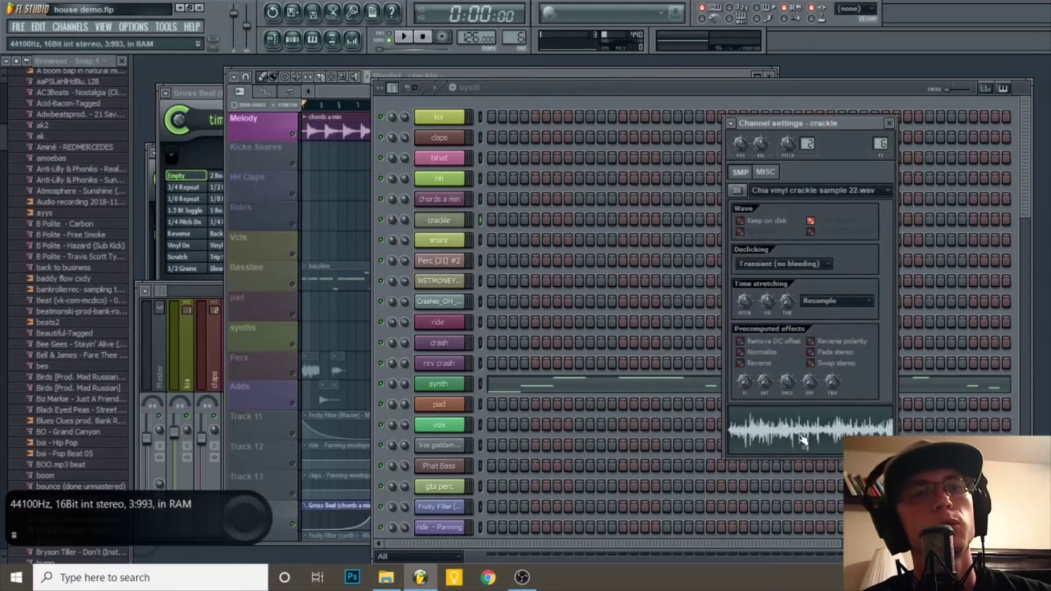
left_click(434, 243)
left_click(781, 472)
left_click(781, 472)
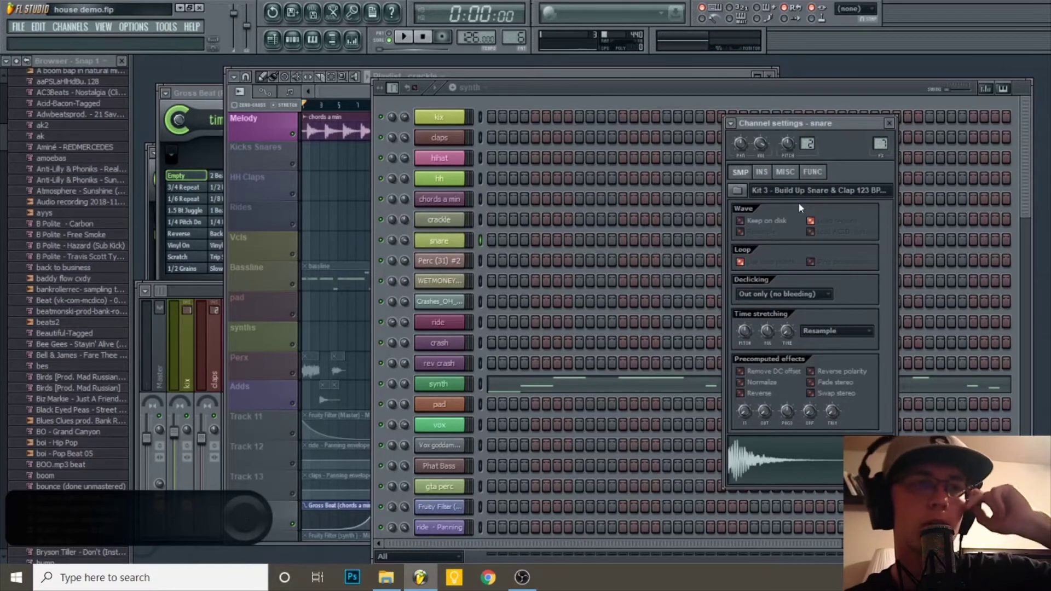
Review the Perc (31) #2, WETMONEYONTHAKEYS, Crashes_OH_148 and crash channels, auditioning the percussion and crash samples
left_click(454, 262)
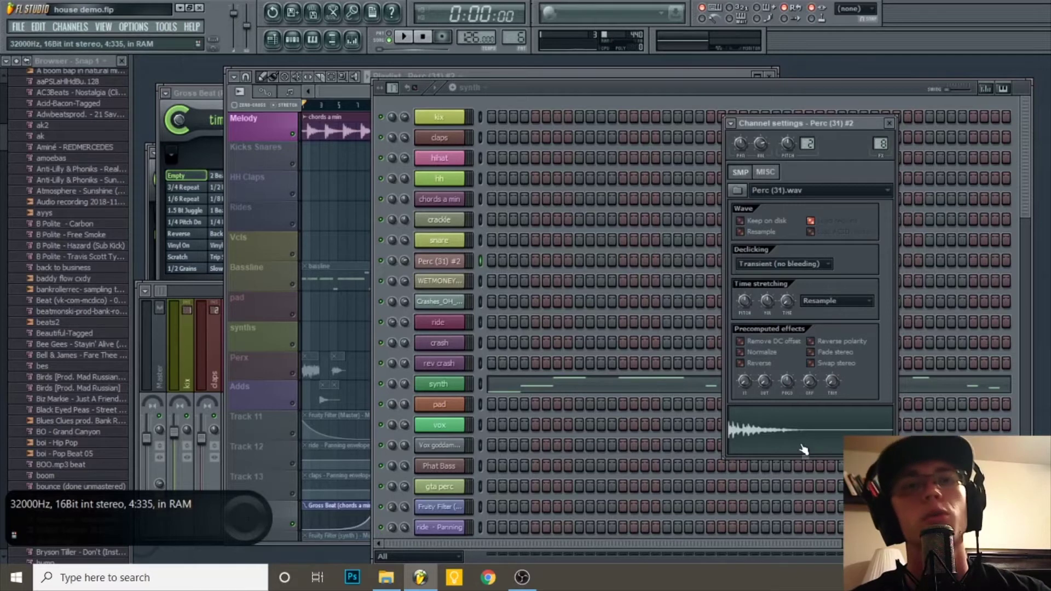
left_click(784, 438)
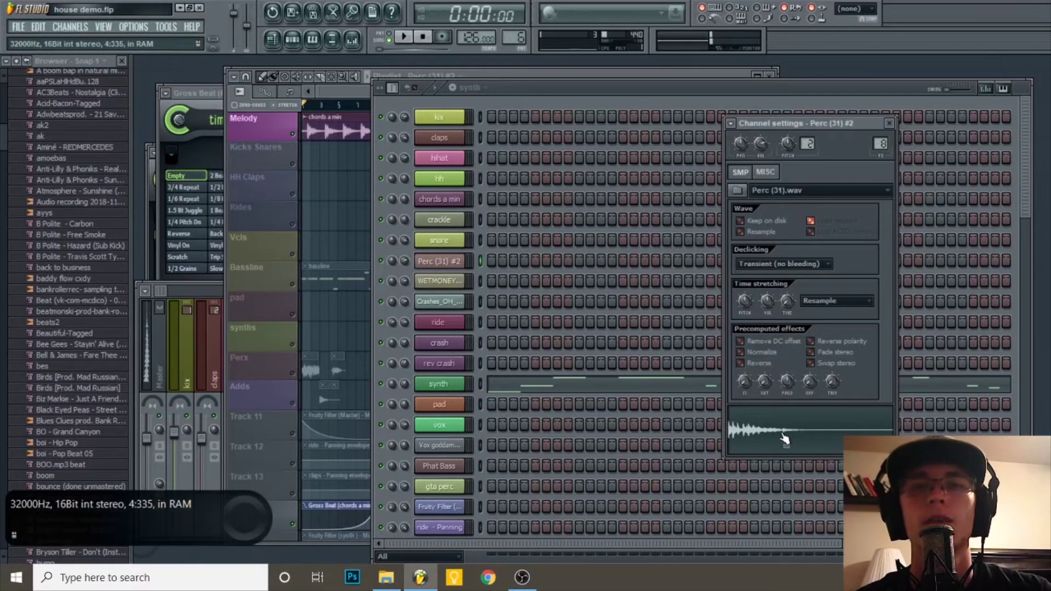
left_click(444, 283)
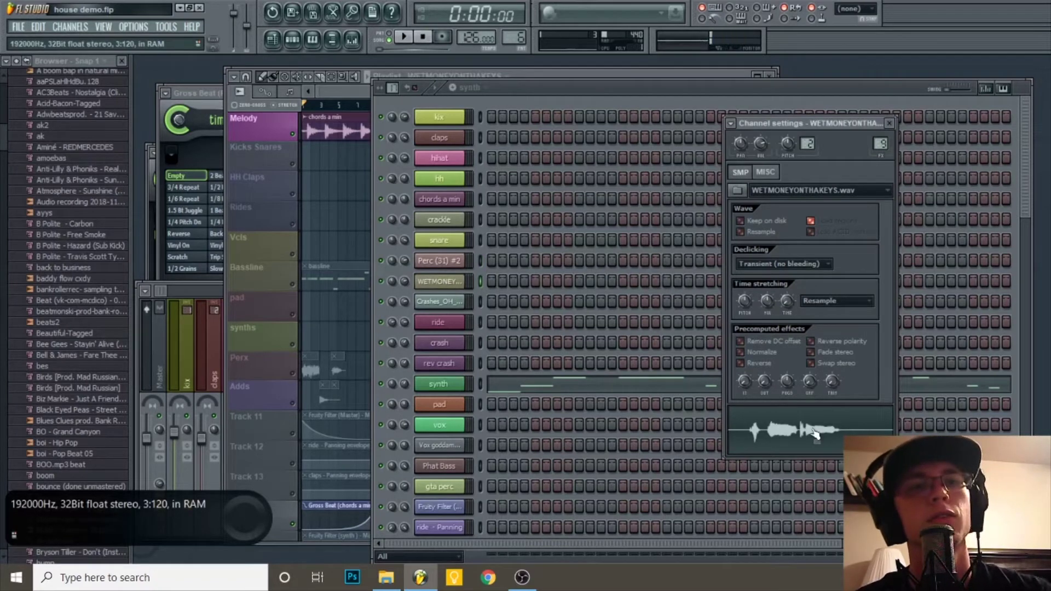
left_click(441, 302)
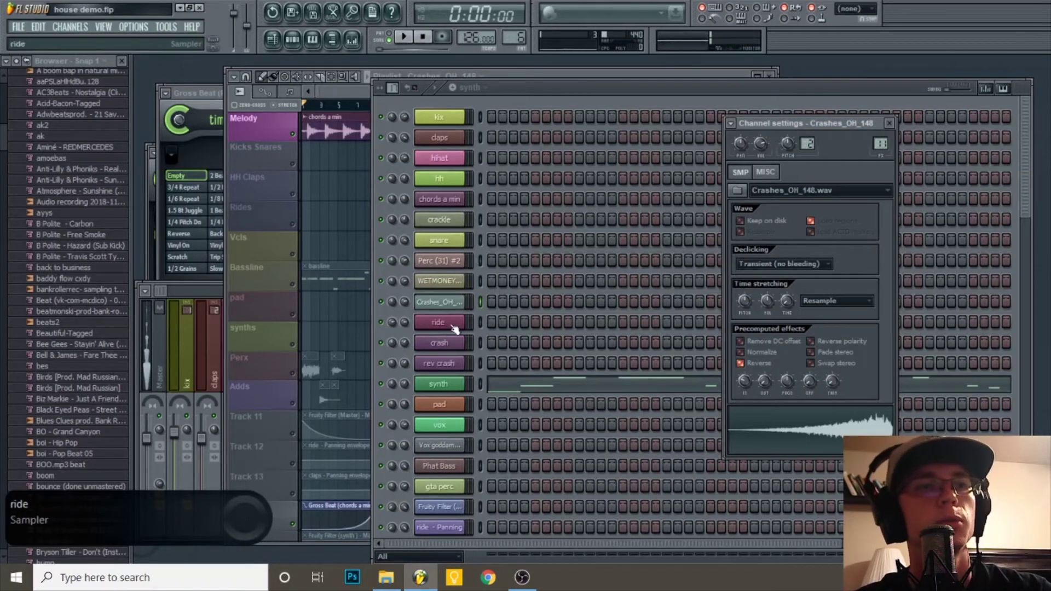
left_click(439, 342)
left_click(787, 468)
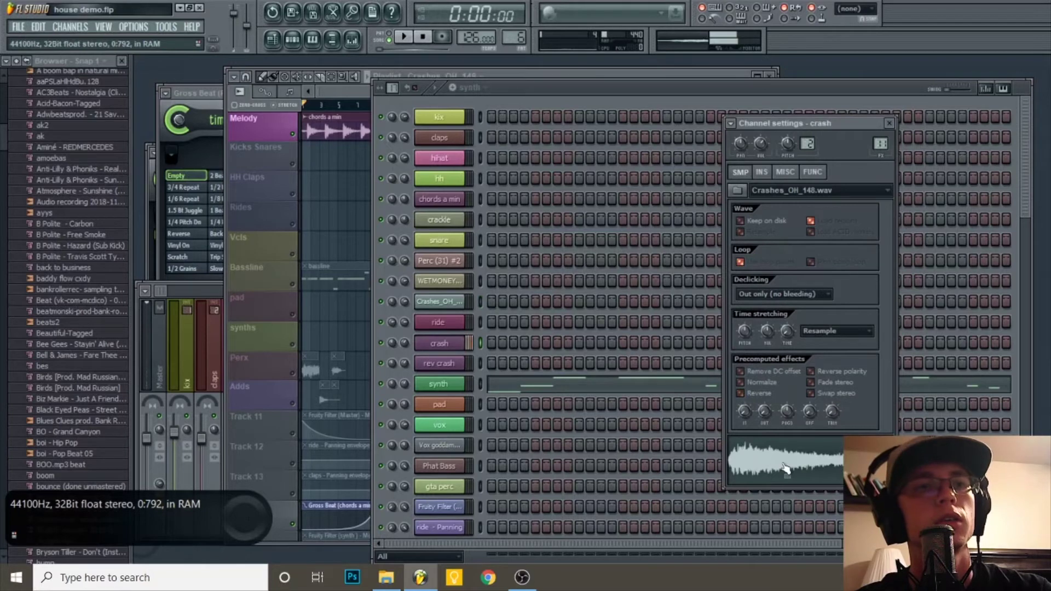
Open the ride channel's sample settings and audition the ride hat sample several times
left_click(442, 326)
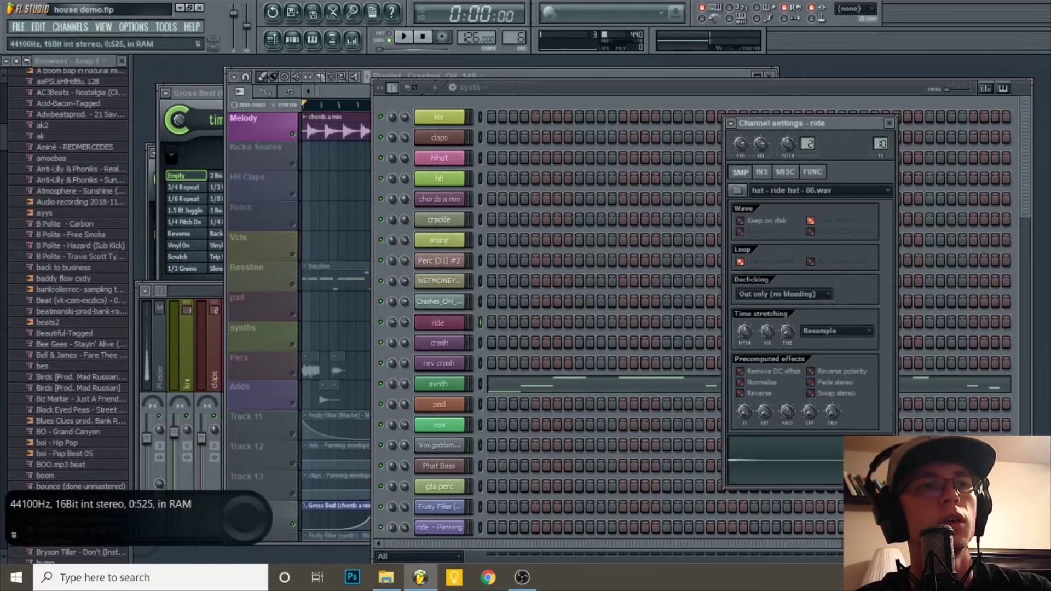
left_click(799, 464)
left_click(799, 464)
left_click(799, 464)
left_click(799, 464)
left_click(799, 465)
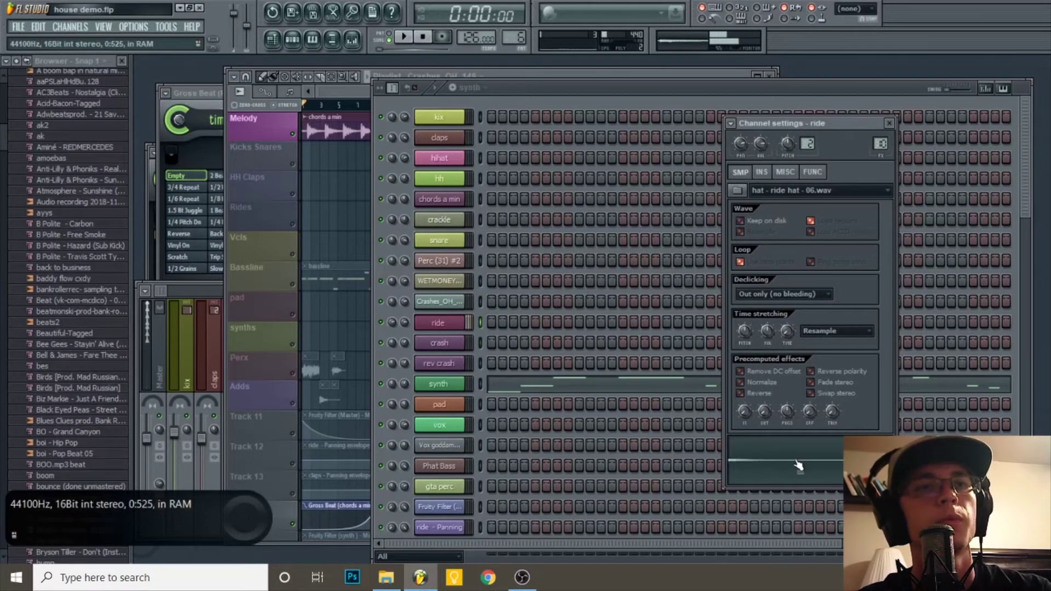
Try normalizing the ride channel's sample and switch the option back off
left_click(787, 173)
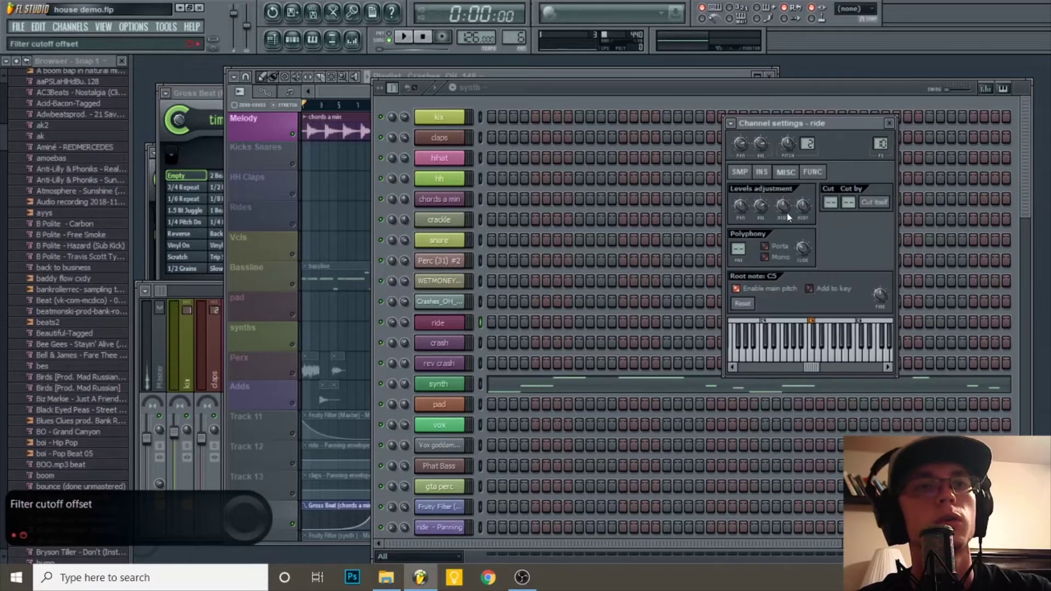
left_click(744, 174)
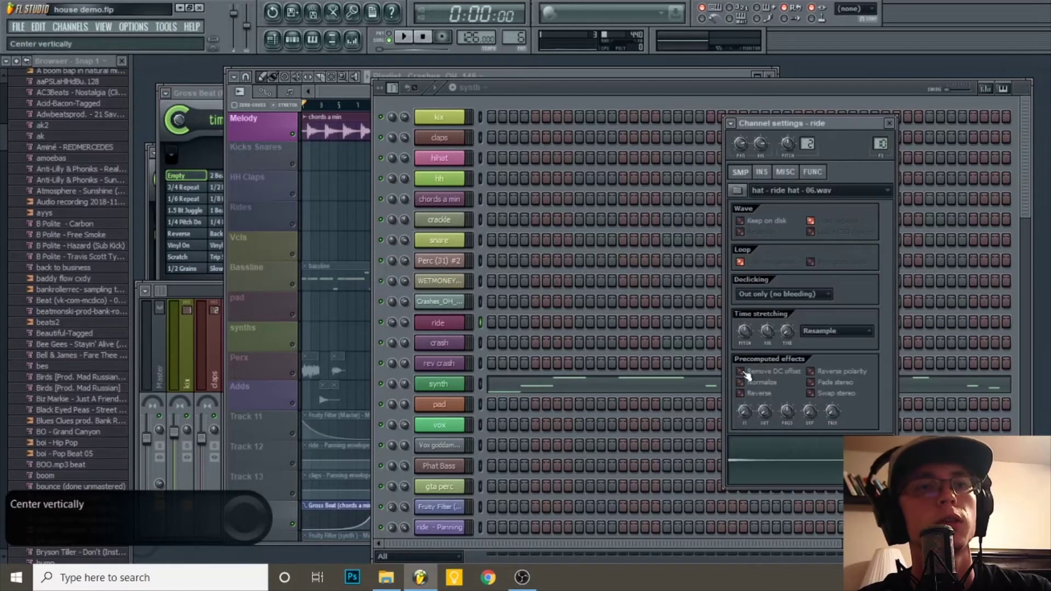
left_click(740, 382)
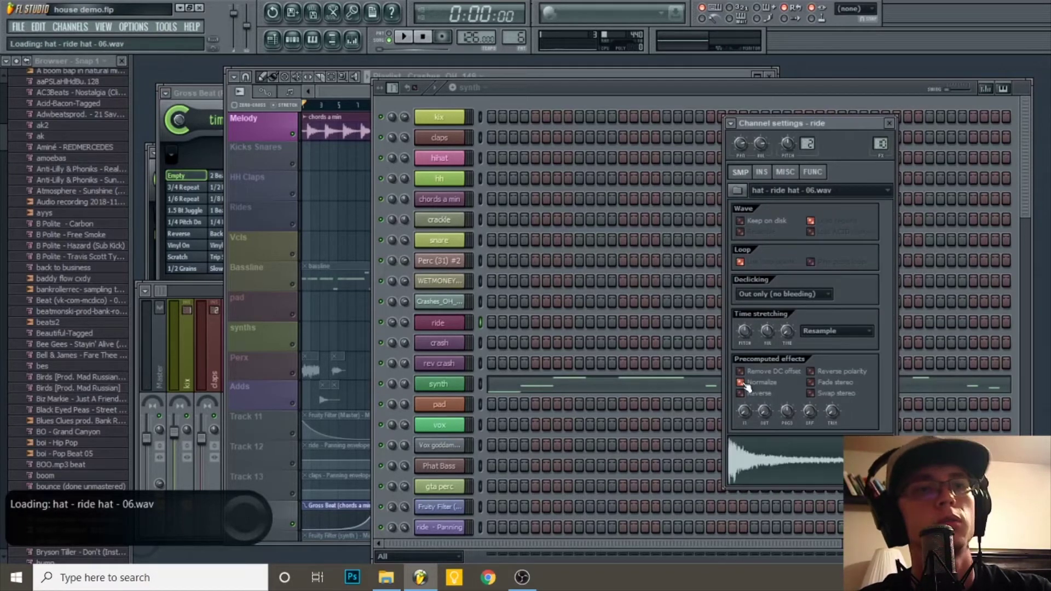
left_click(741, 383)
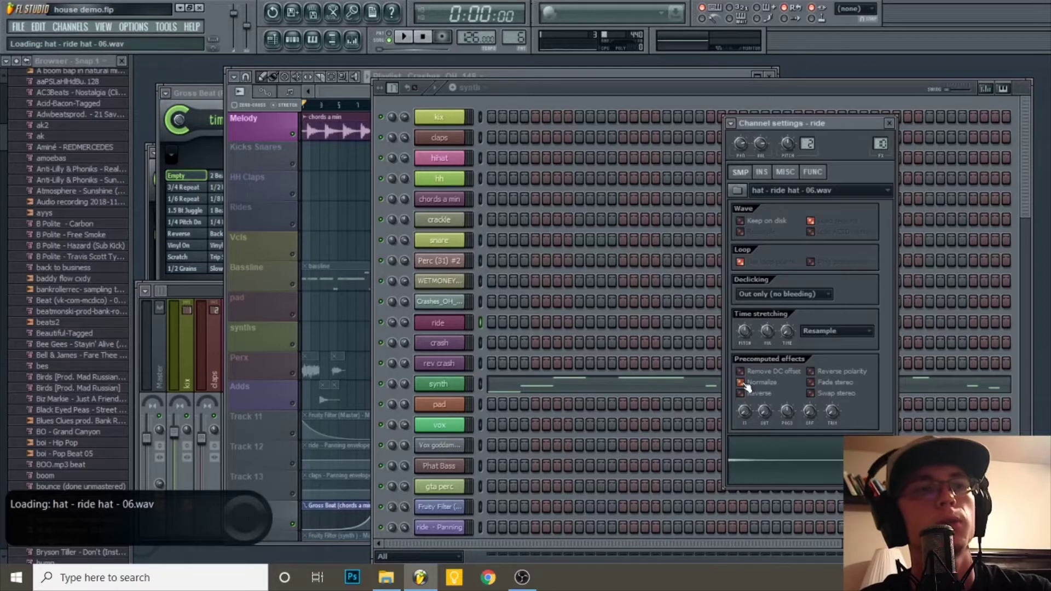
View the synth channel's settings and switch the channel rack to the kicks snares pattern
left_click(454, 386)
left_click(719, 152)
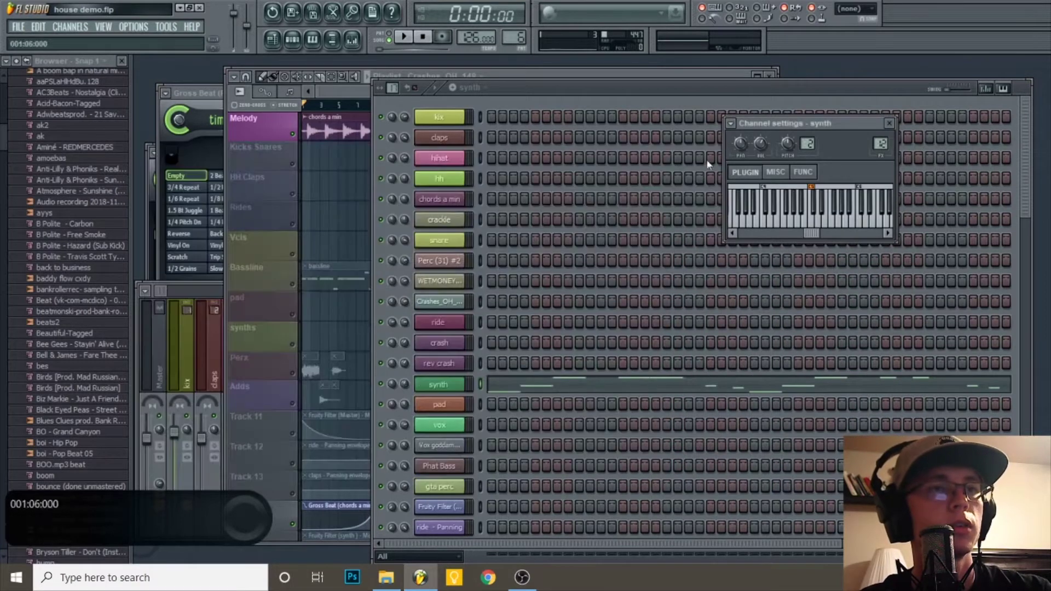
left_click(482, 92)
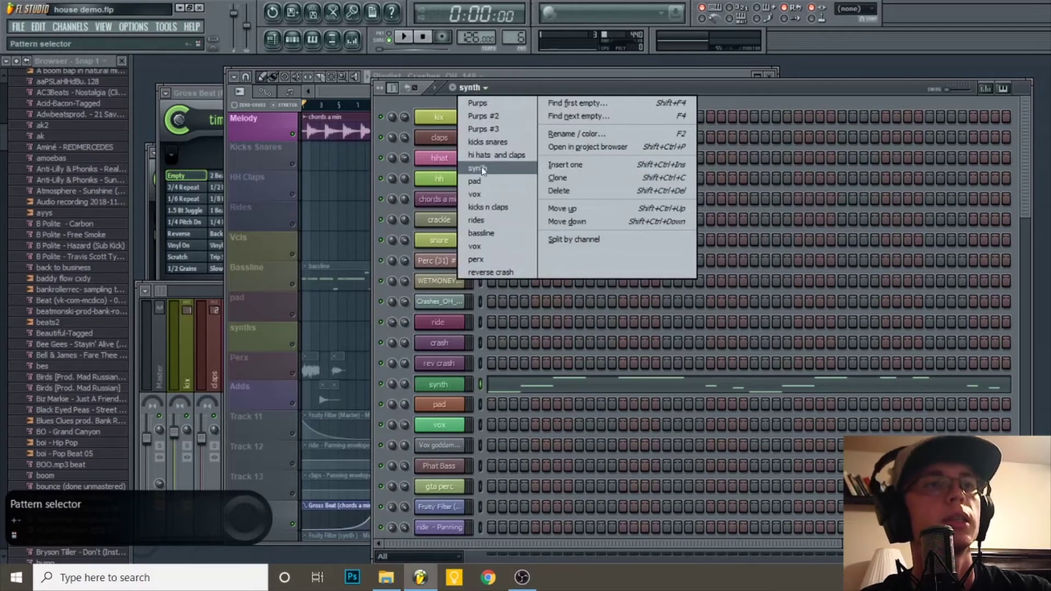
left_click(486, 142)
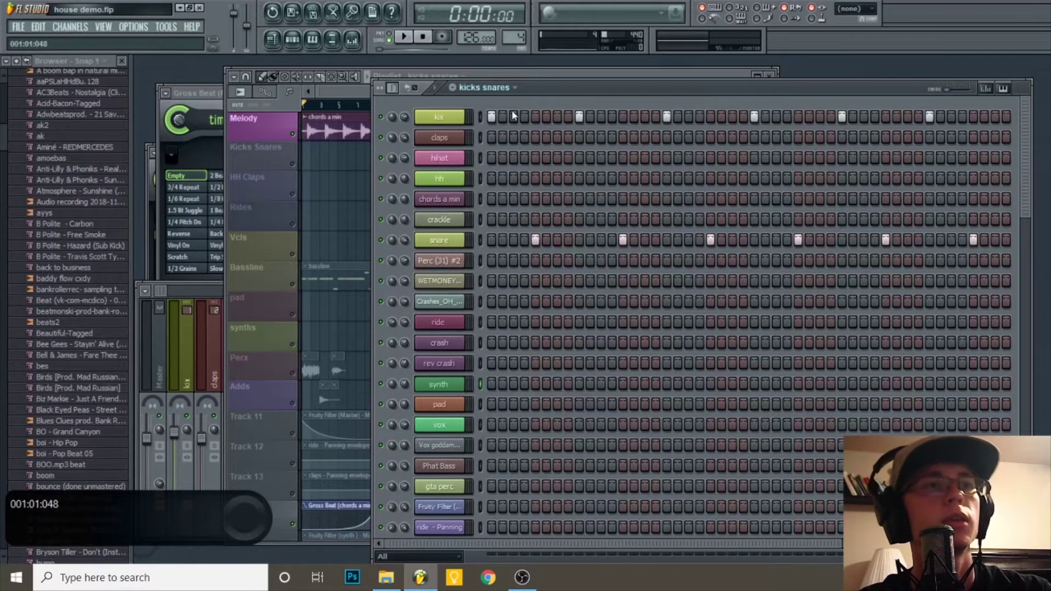
Play back the kicks snares pattern and check where it is placed in the playlist
left_click(404, 36)
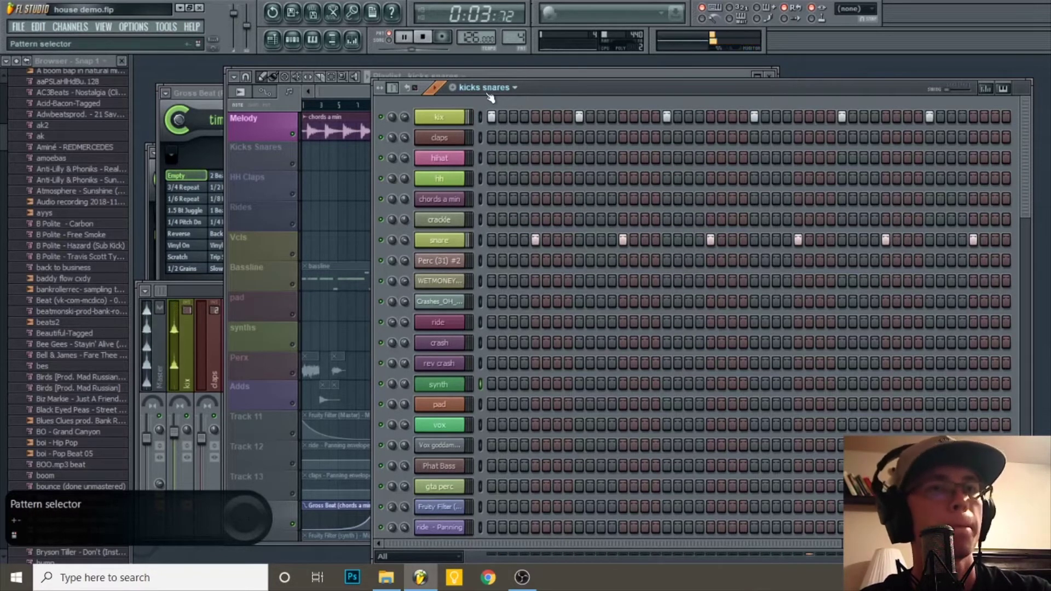
key("space")
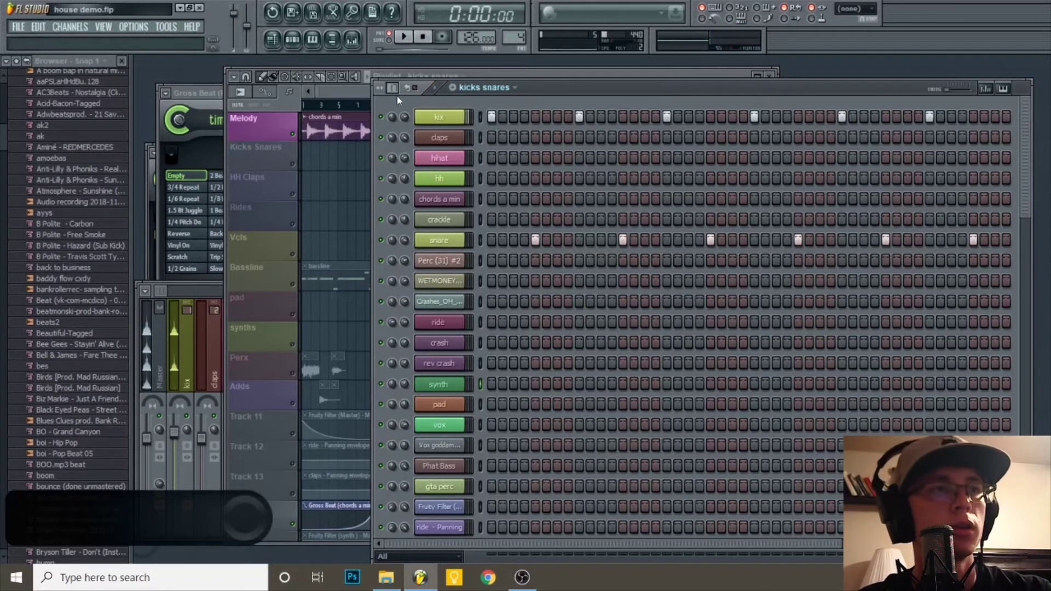
left_click(350, 189)
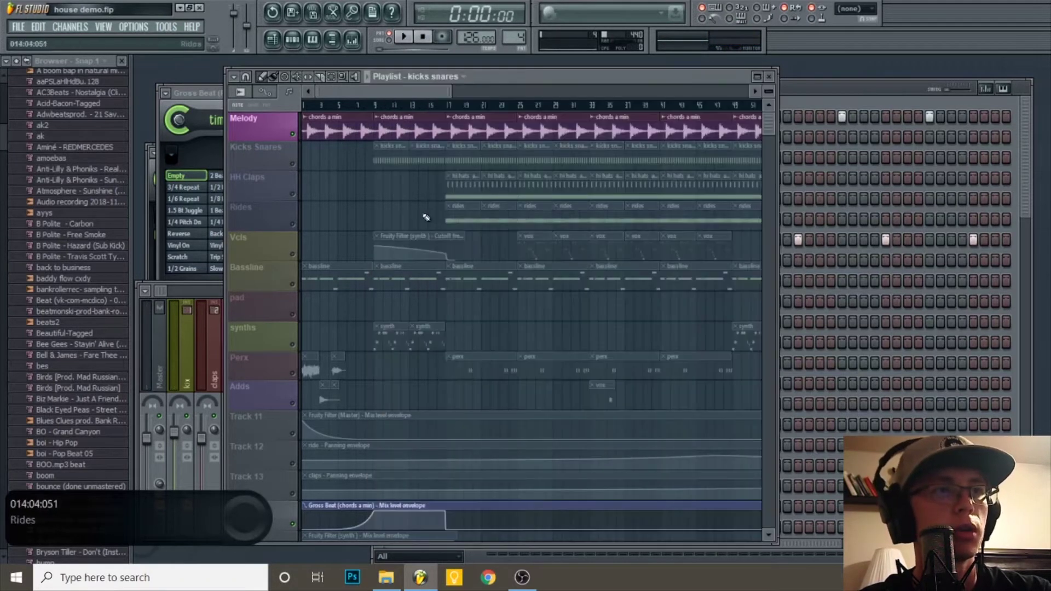
scroll(417, 206, "up", 3)
scroll(437, 206, "down", 2)
left_click(814, 337)
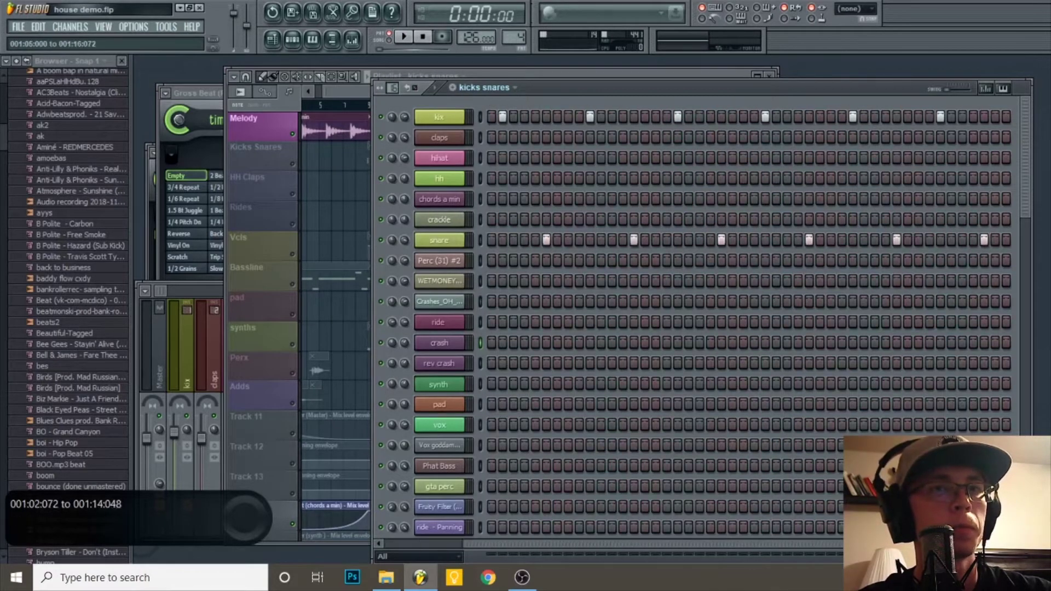
left_click(325, 190)
key("F6")
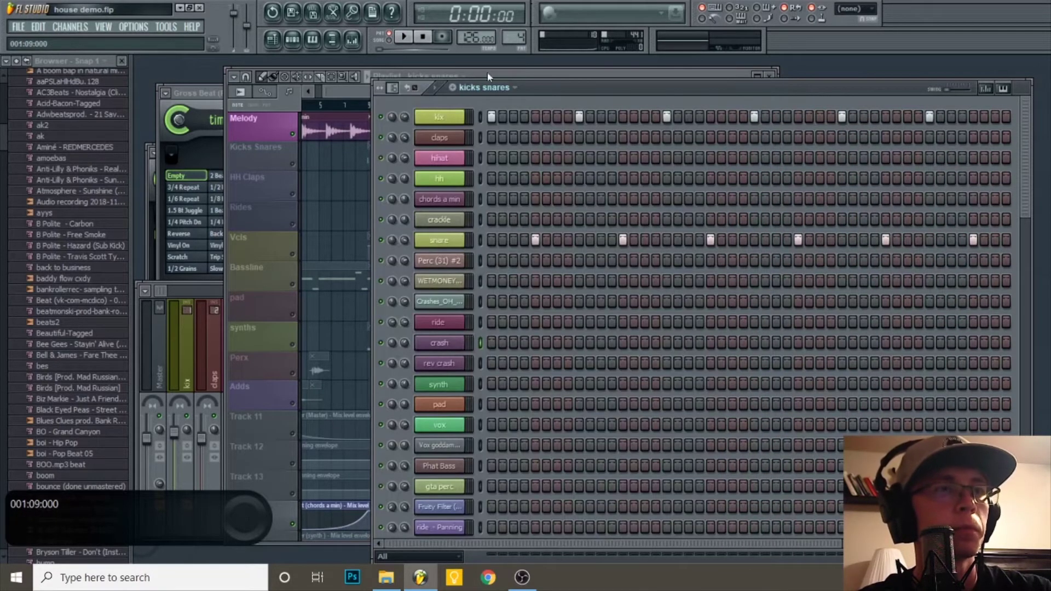
Switch the channel rack to the hi hats and claps pattern and review the hihat channel's notes in the piano roll
left_click(483, 87)
left_click(496, 155)
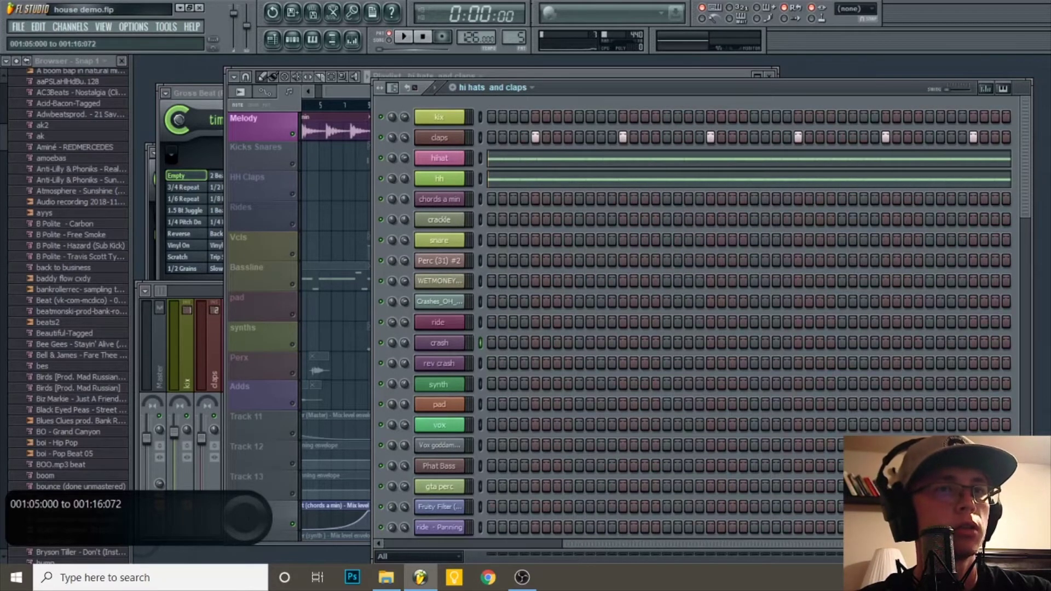
left_click(530, 159)
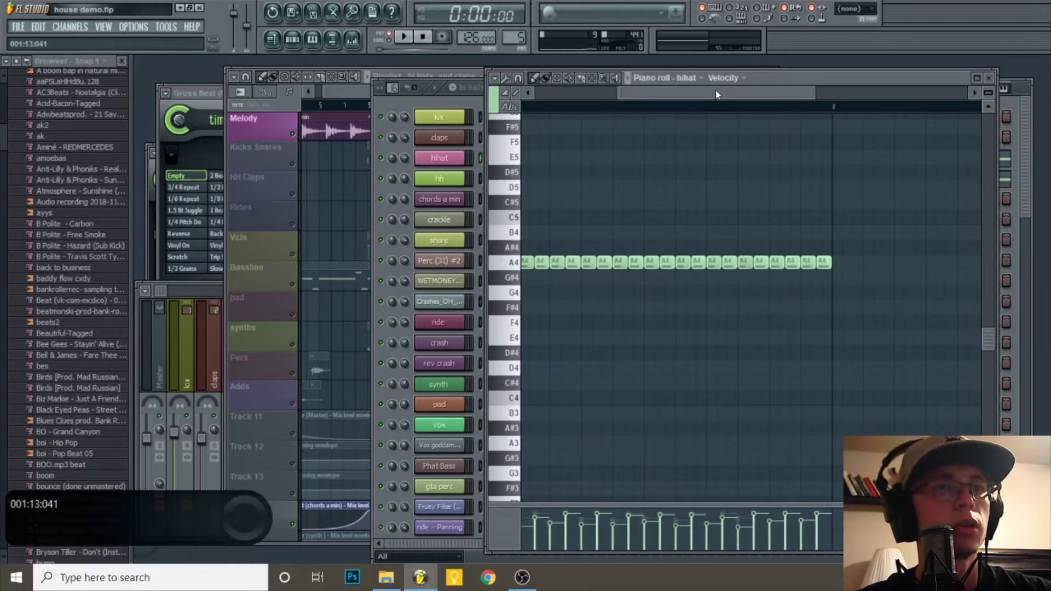
left_click_drag(718, 94, 423, 99)
scroll(847, 235, "down", 3)
left_click(989, 78)
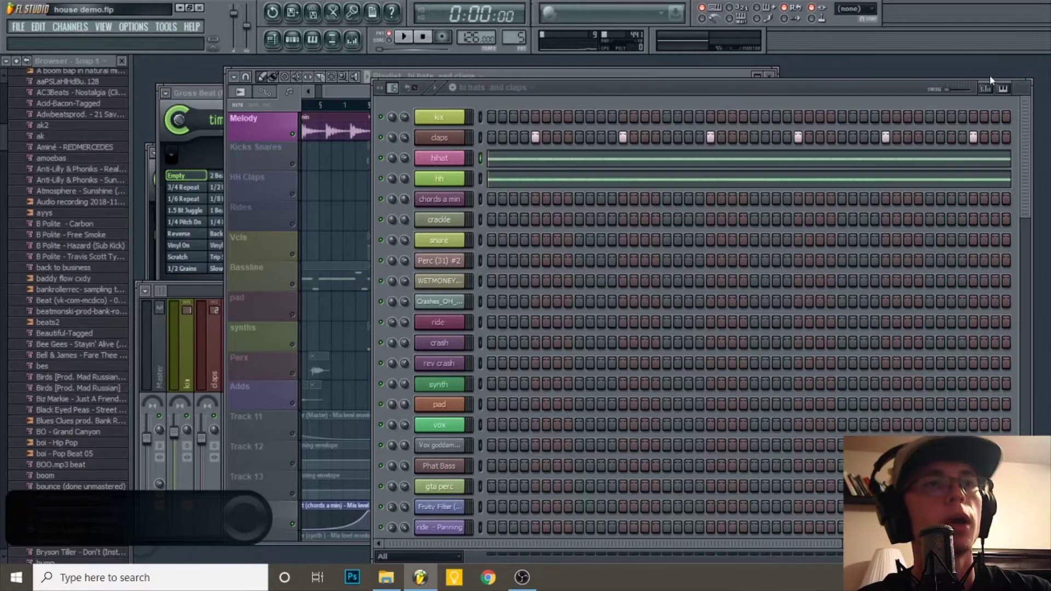
Examine the hh channel's notes and velocities in the piano roll, selecting all of its notes
left_click(510, 182)
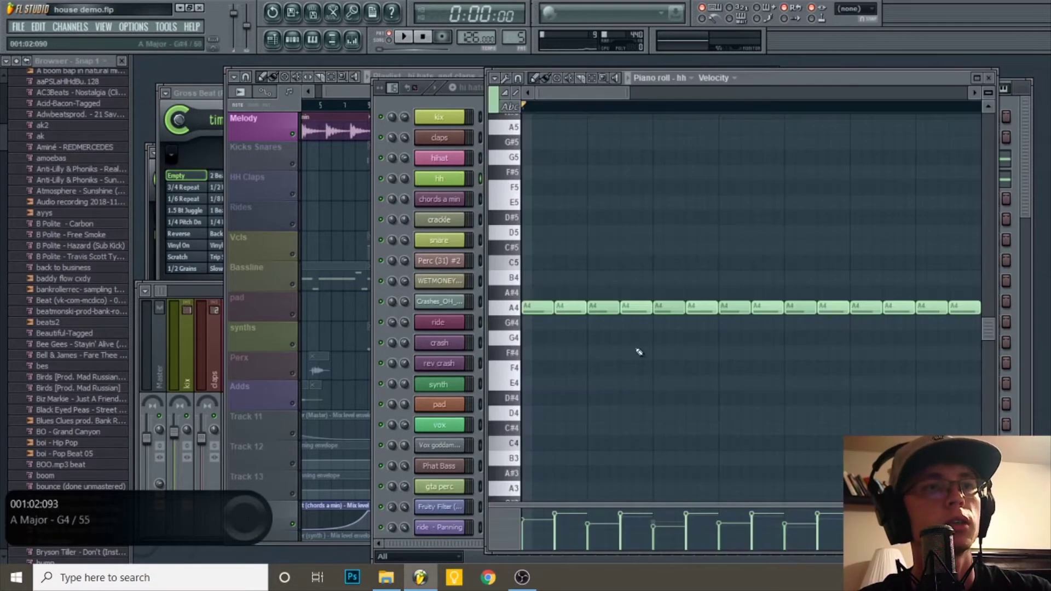
scroll(621, 382, "down", 3)
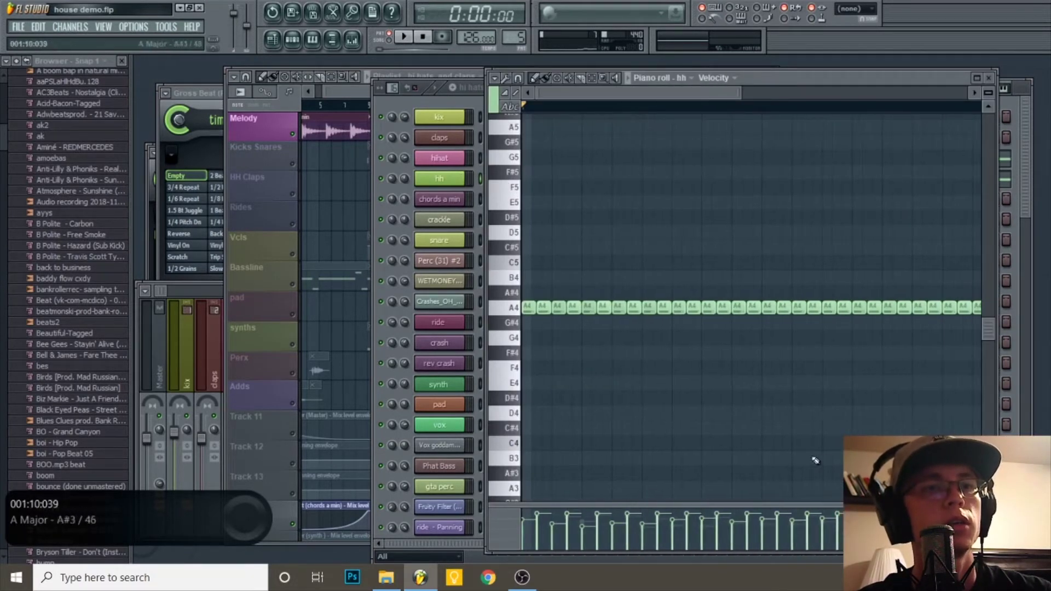
key("ctrl+a")
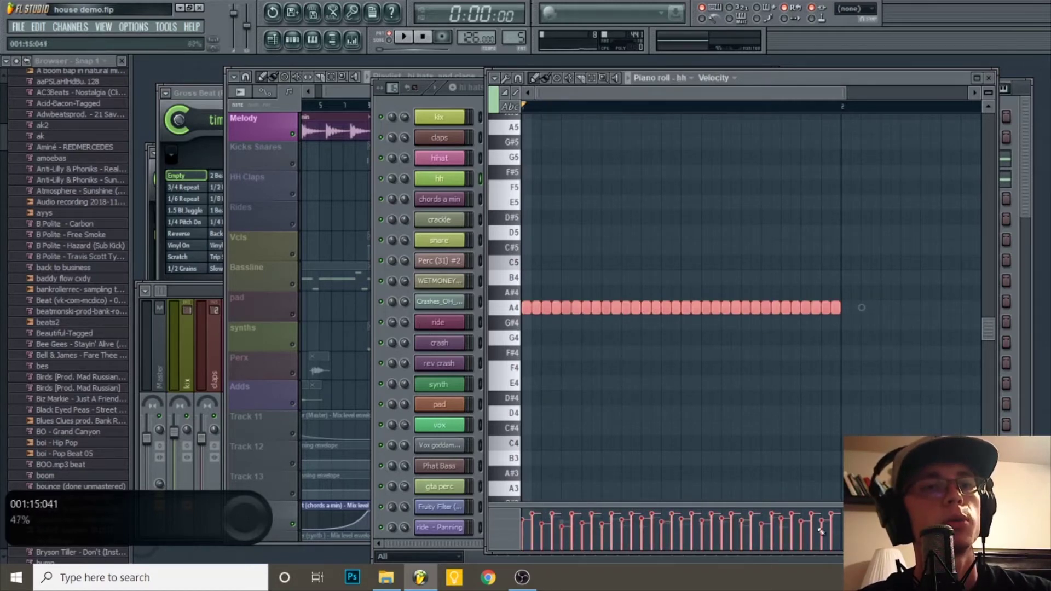
left_click(990, 79)
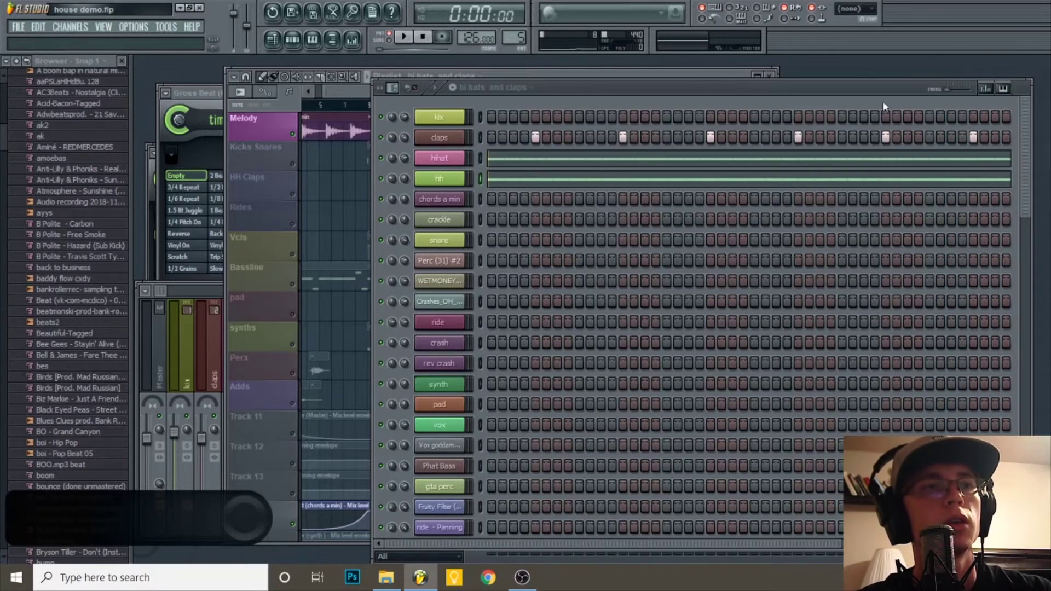
Reopen the hihat channel's piano roll and select its whole row of notes to examine their velocities
left_click(536, 167)
scroll(718, 405, "down", 2)
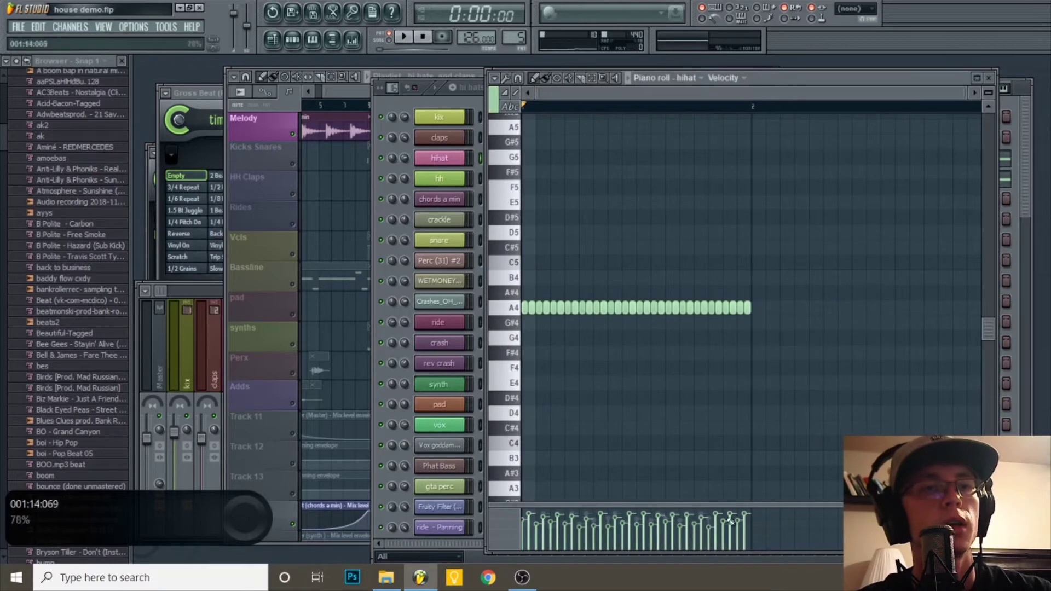
left_click_drag(816, 272, 357, 340)
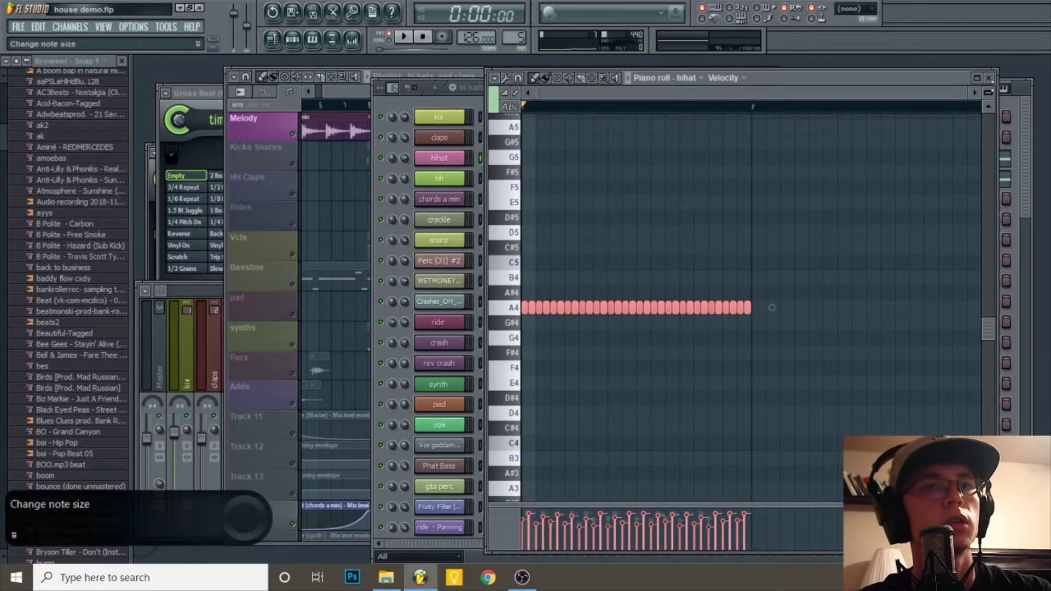
left_click(988, 78)
View the hh channel's sample settings and play back the hi hats and claps pattern
left_click(442, 179)
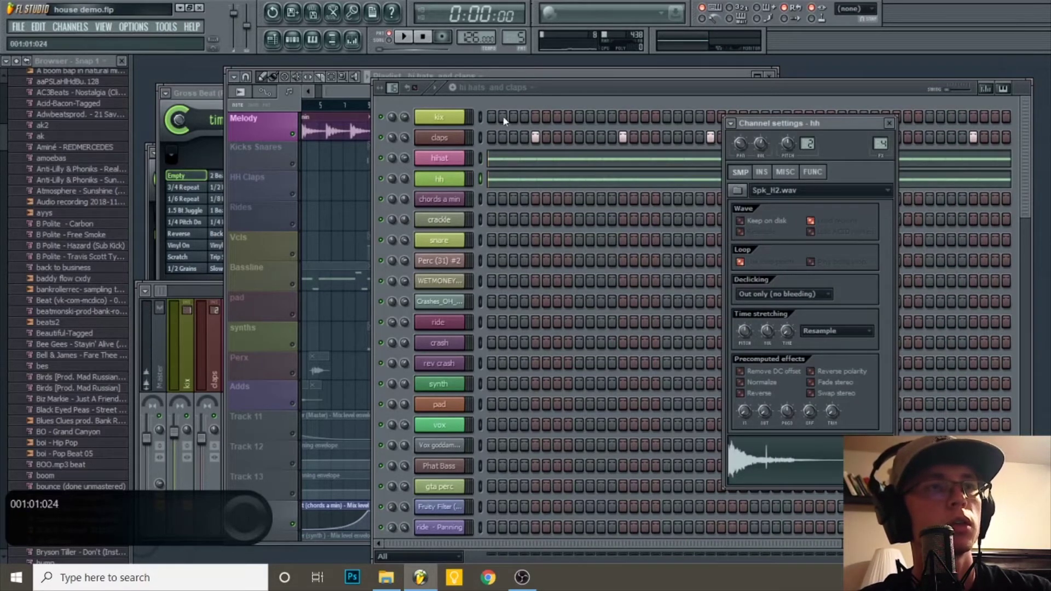
key("space")
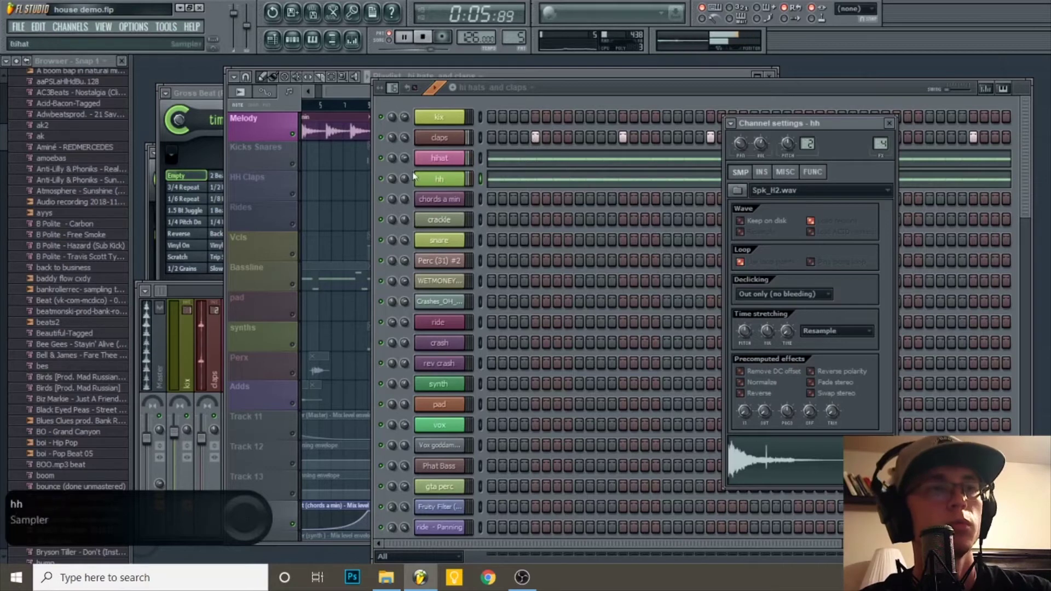
key("space")
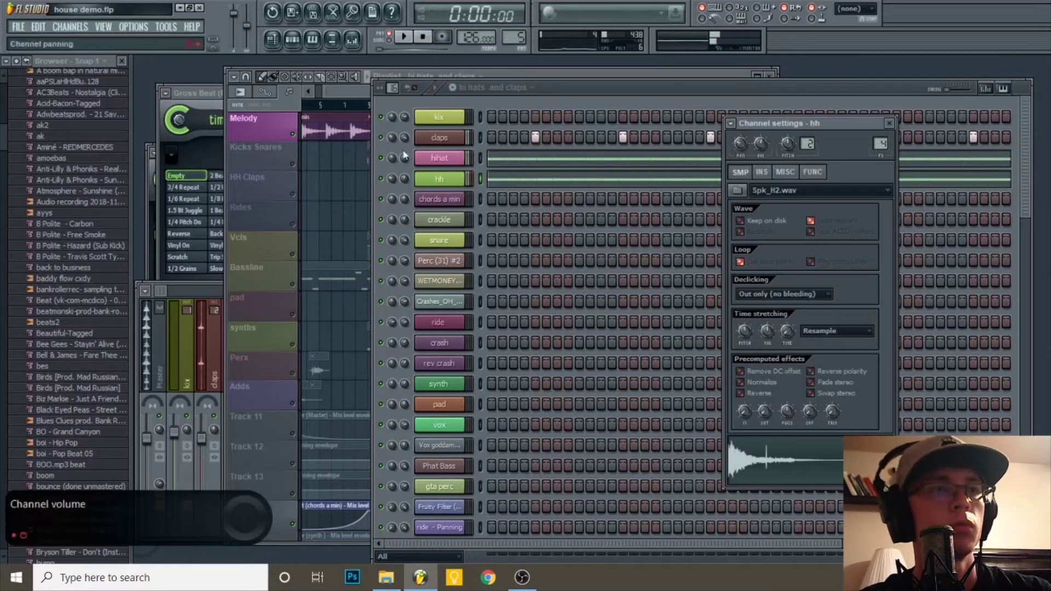
Unmute the Kicks Snares and HH Claps tracks in the playlist, listening to the arrangement from about bar 17
left_click(494, 88)
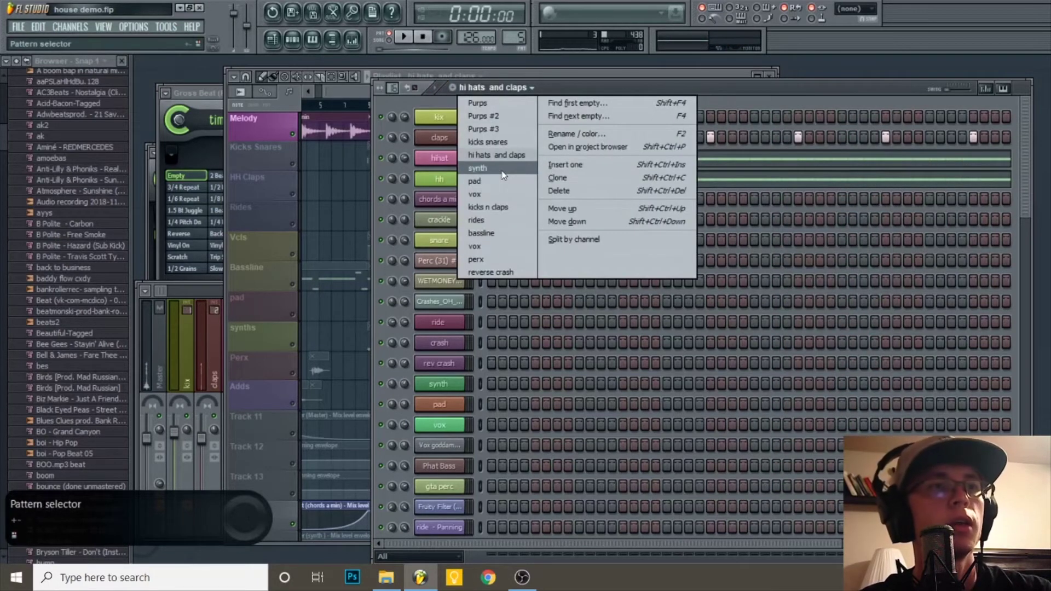
left_click(333, 164)
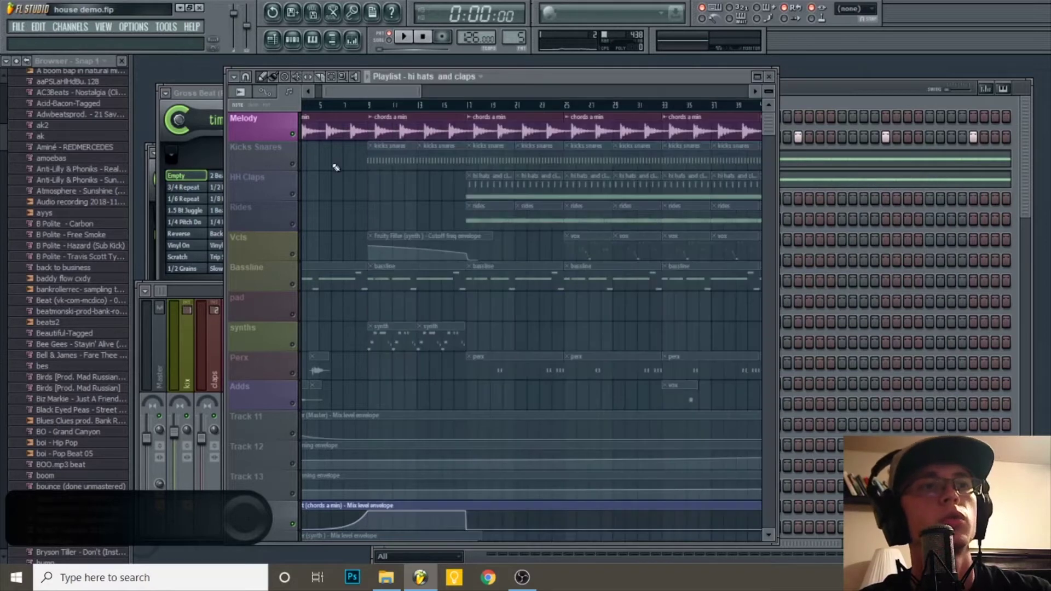
left_click(291, 167)
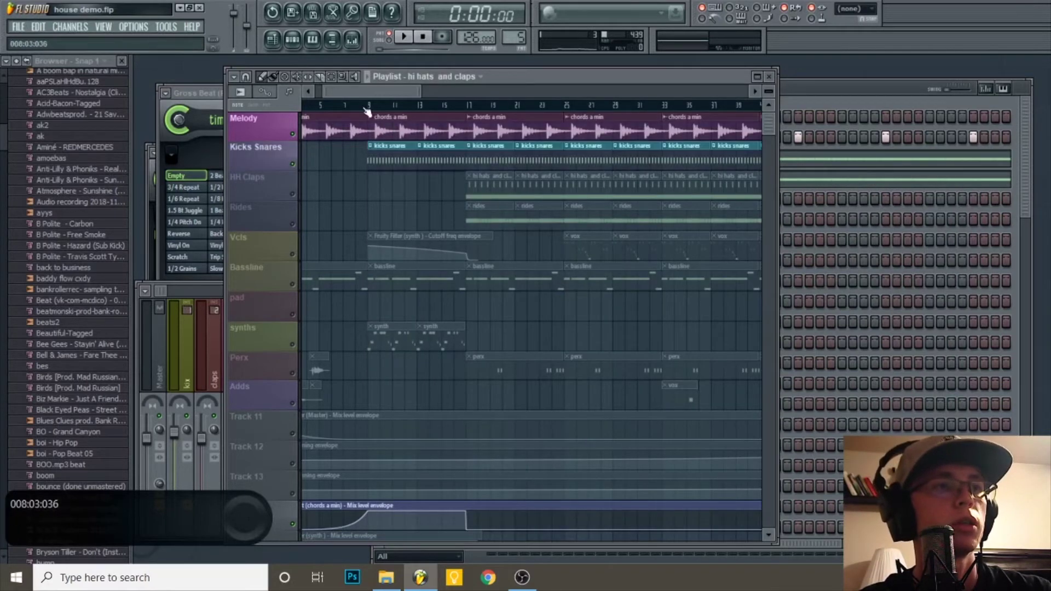
left_click(368, 105)
left_click(473, 105)
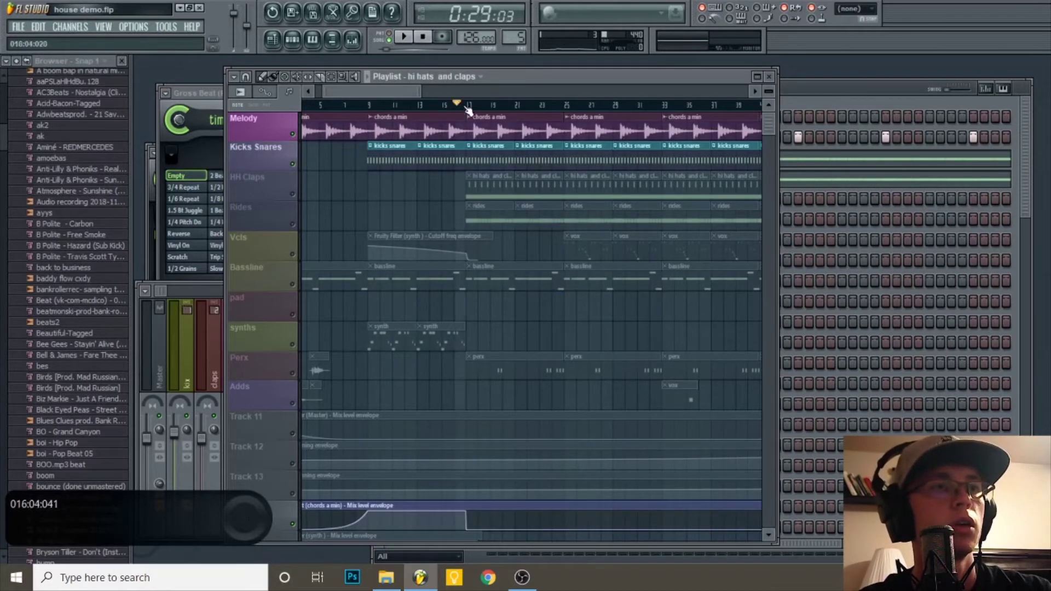
key("space")
scroll(485, 194, "up", 3)
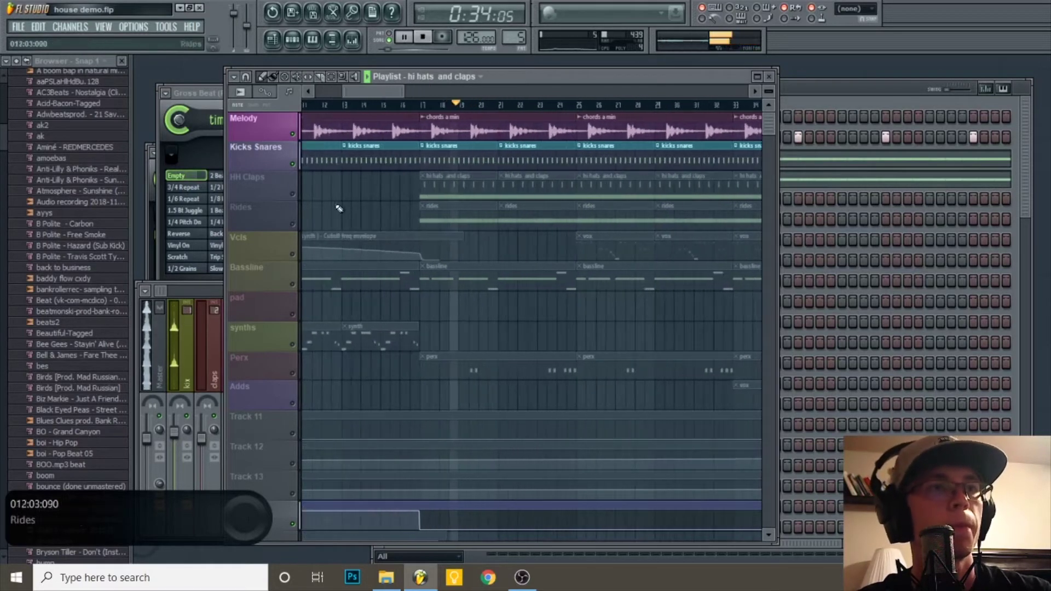
left_click(295, 195)
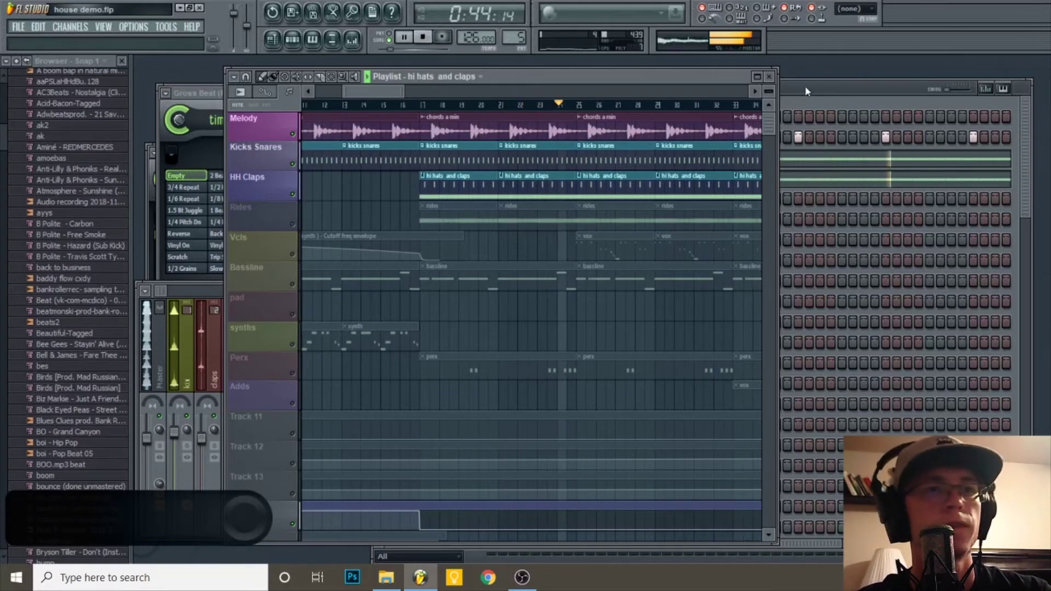
key("space")
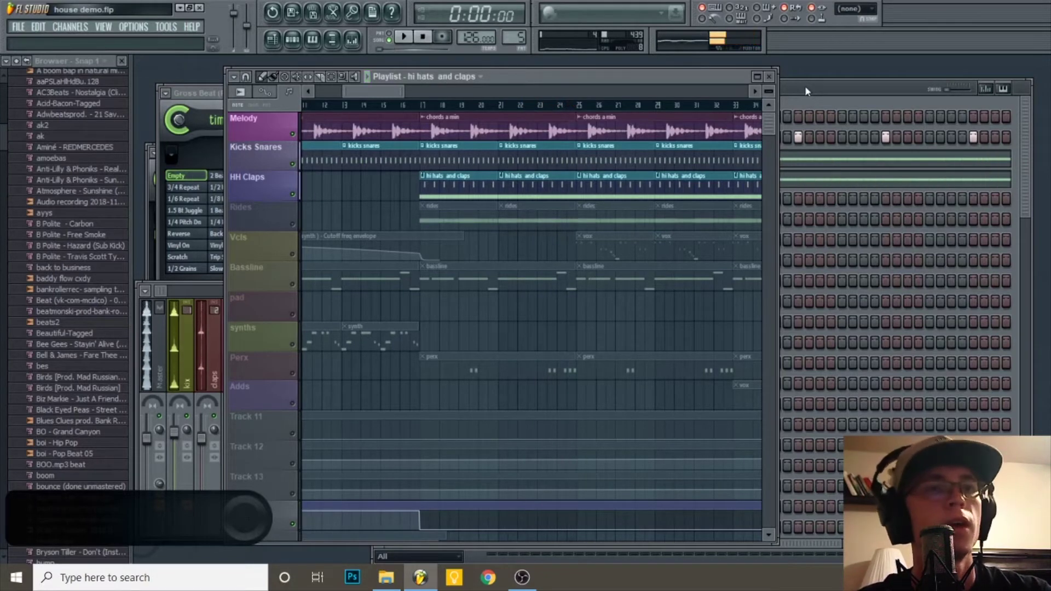
Switch the channel rack to the synth pattern and view the preset loaded in the synth channel's Nexus plugin
left_click(810, 88)
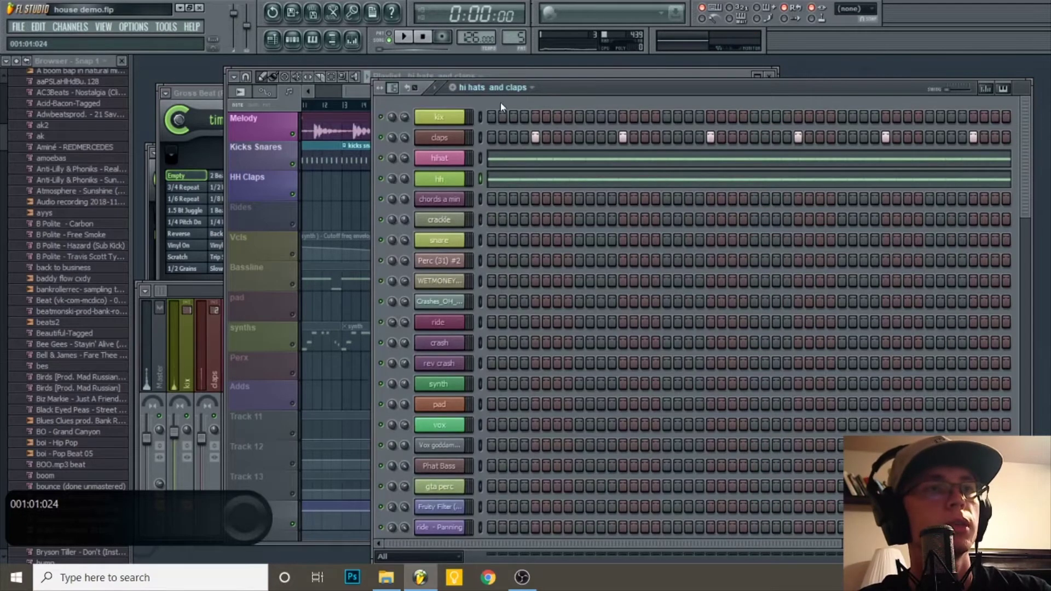
left_click(495, 88)
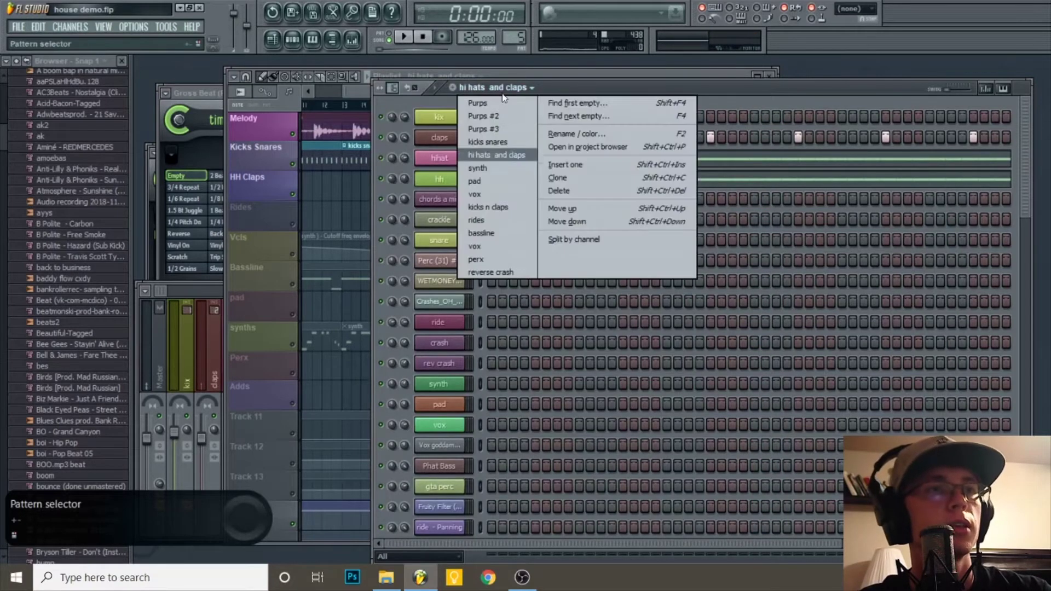
left_click(499, 169)
left_click(438, 383)
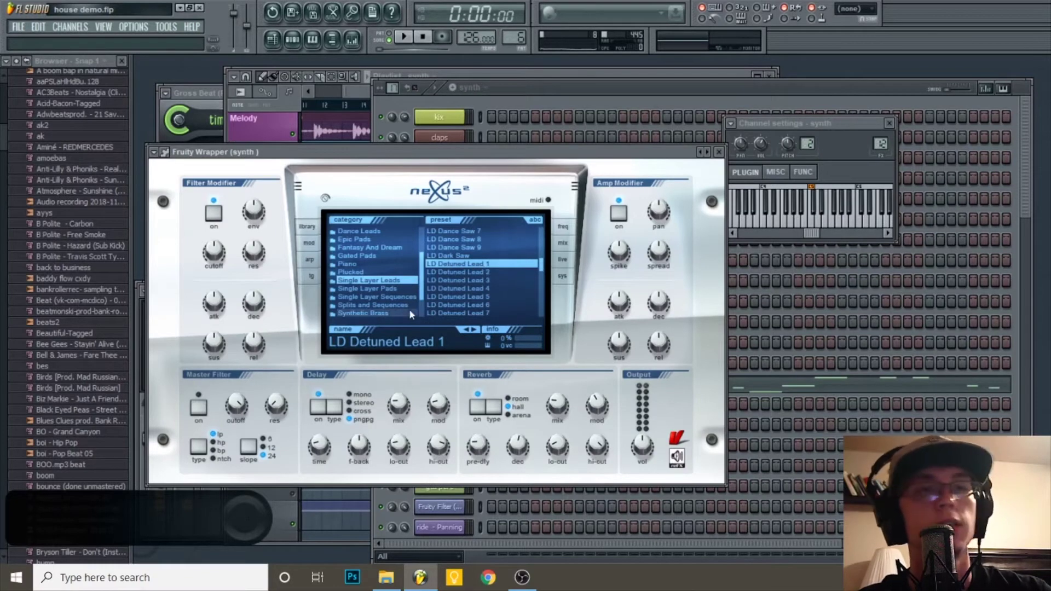
left_click(719, 153)
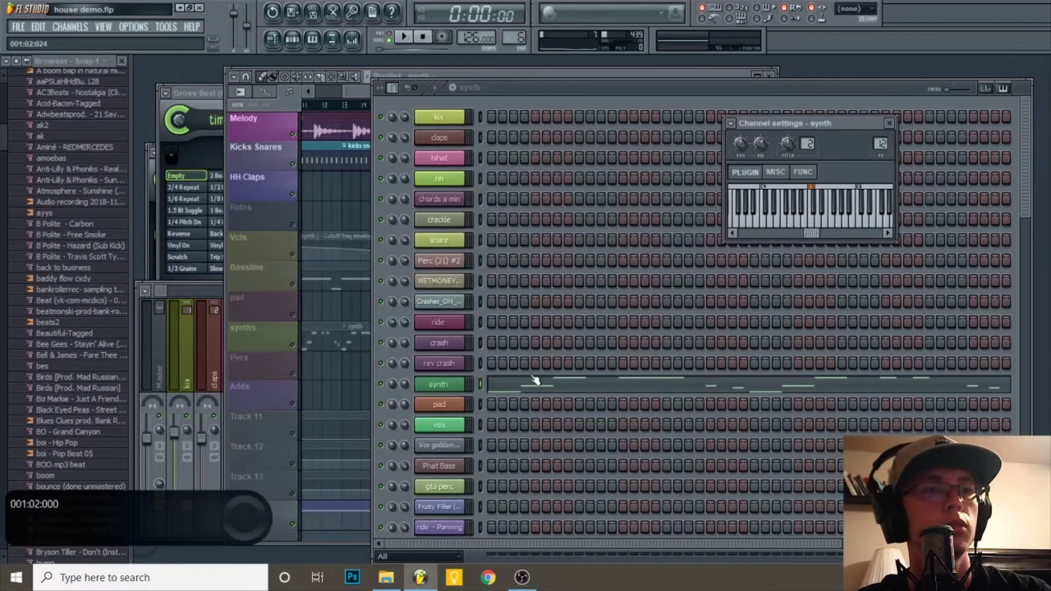
Examine the synth pattern's melody notes in the piano roll, selecting groups of them
left_click(529, 388)
scroll(550, 275, "down", 5)
left_click_drag(858, 189, 449, 468)
left_click(543, 377, "ctrl")
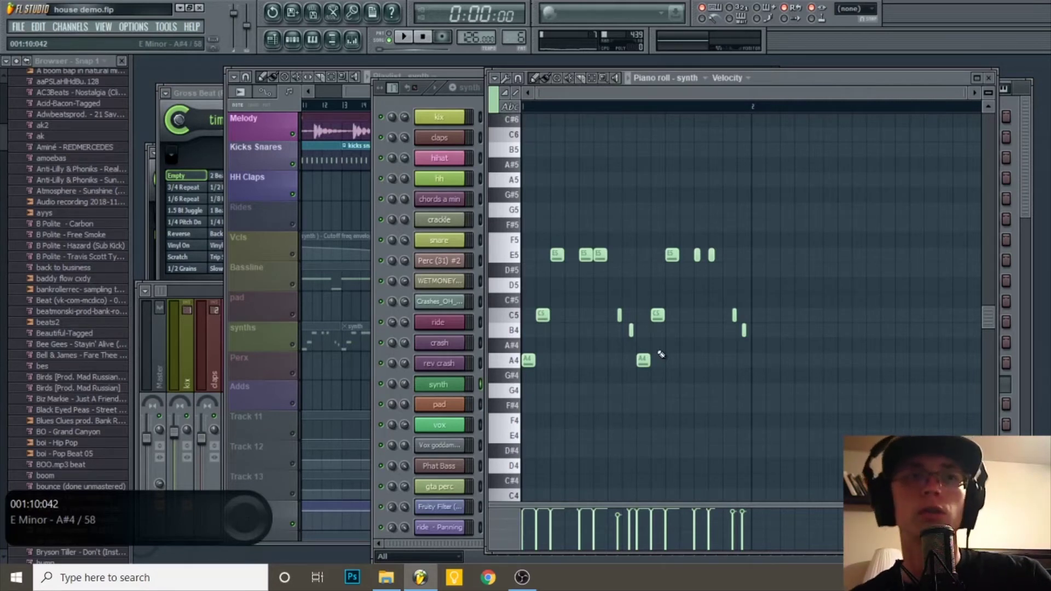
left_click_drag(694, 355, 522, 382)
Unmute the synths track in the playlist and play the arrangement from bar 49
left_click(324, 188)
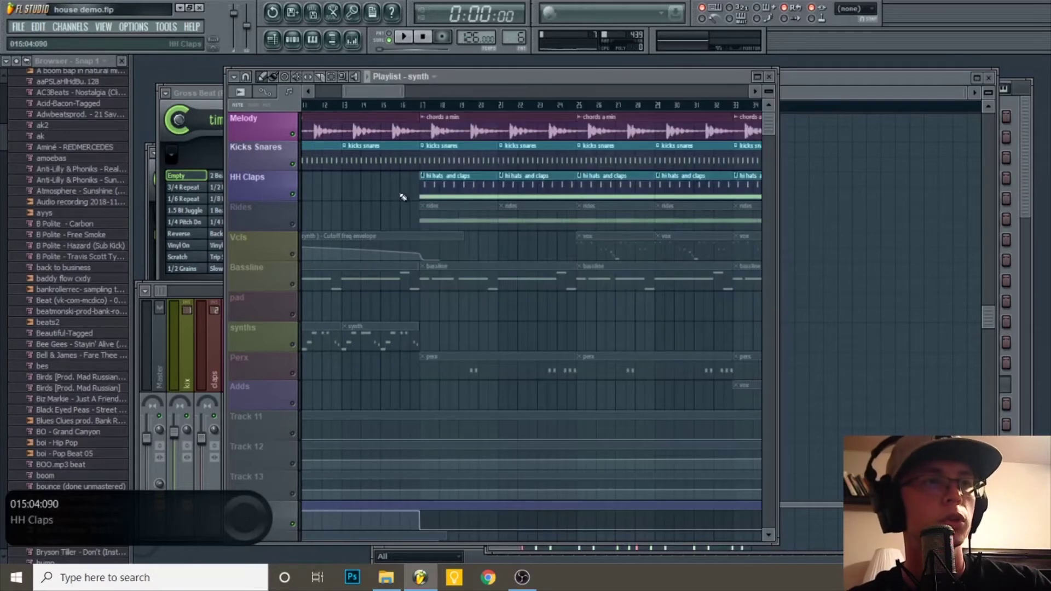
scroll(457, 323, "down", 3)
scroll(441, 331, "down", 3)
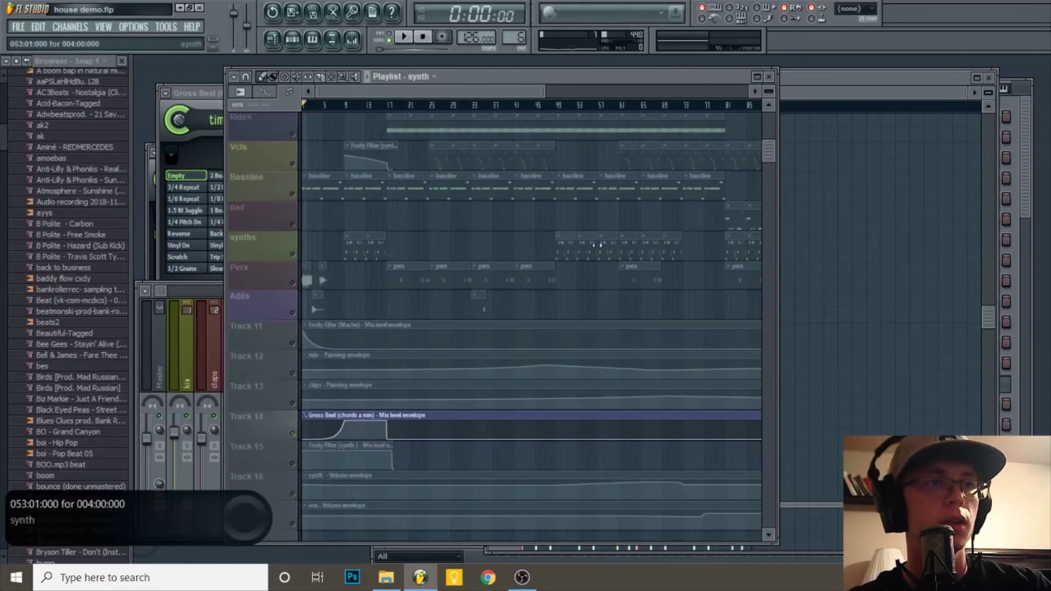
scroll(624, 233, "up", 2)
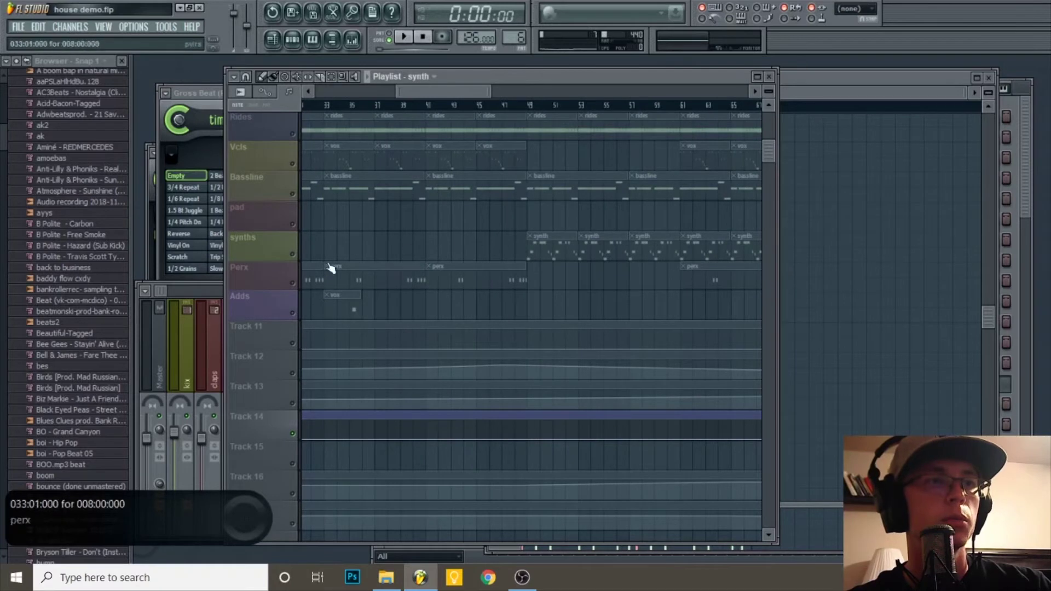
left_click(292, 254)
scroll(520, 207, "up", 3)
scroll(492, 164, "up", 3)
left_click(436, 105)
key("space")
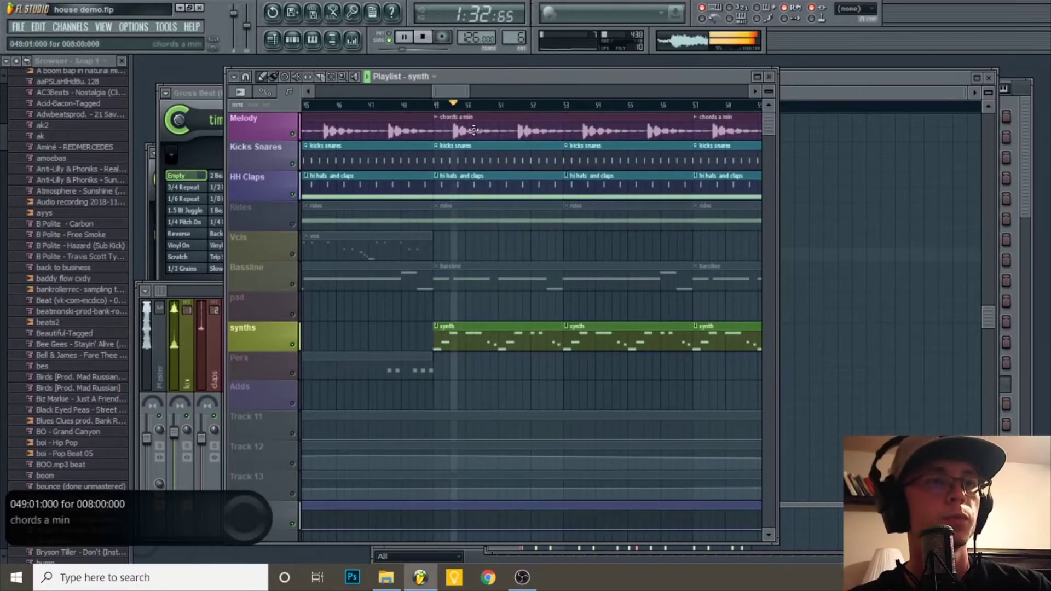
scroll(508, 190, "down", 3)
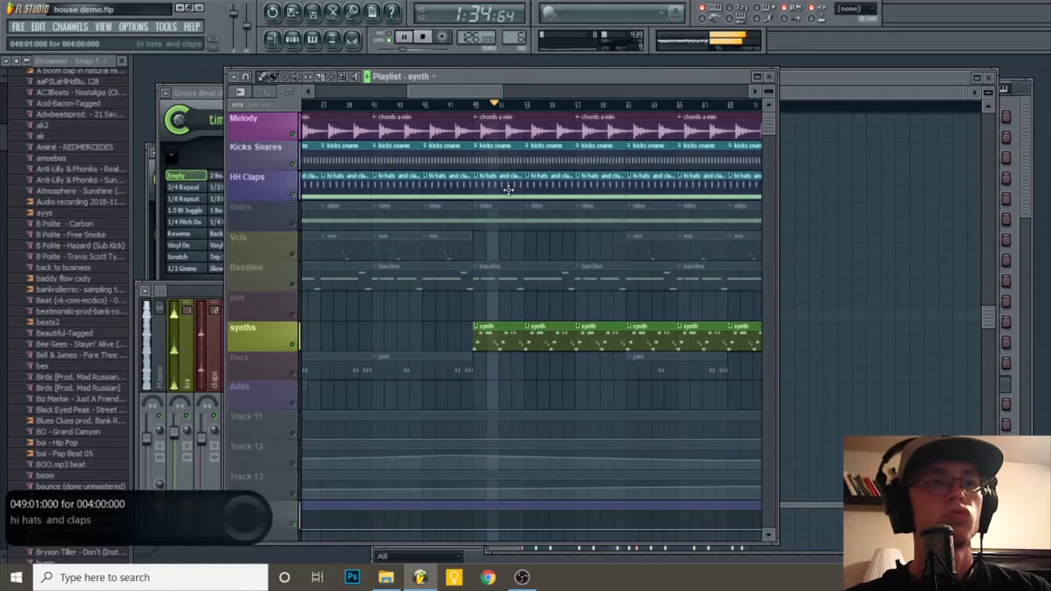
scroll(527, 200, "up", 5)
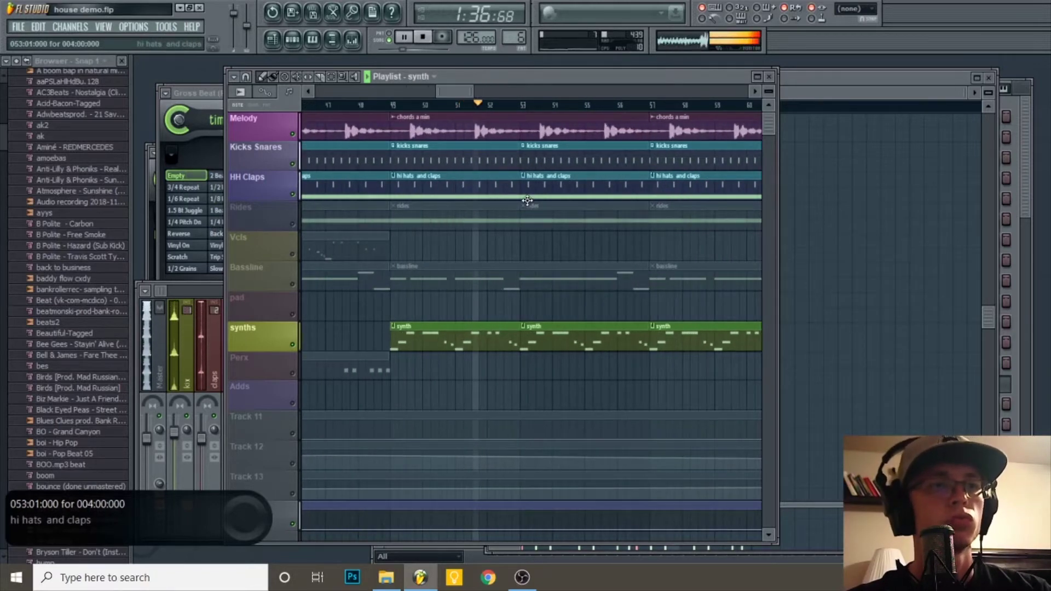
Listen to the arrangement with the synths up to about bar 57 and stop playback
scroll(538, 212, "down", 6)
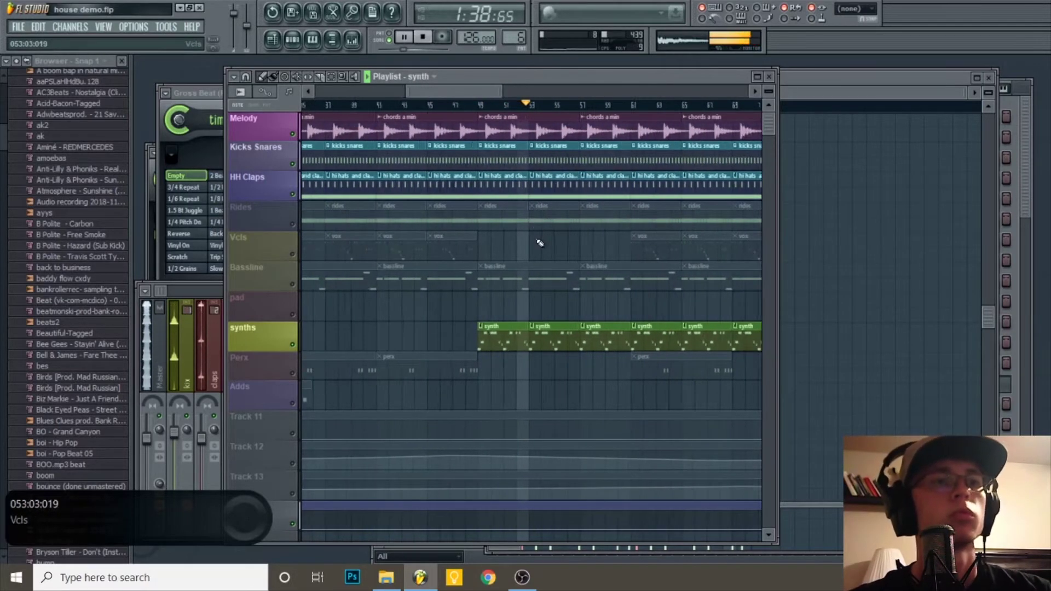
scroll(537, 241, "up", 3)
scroll(543, 244, "down", 3)
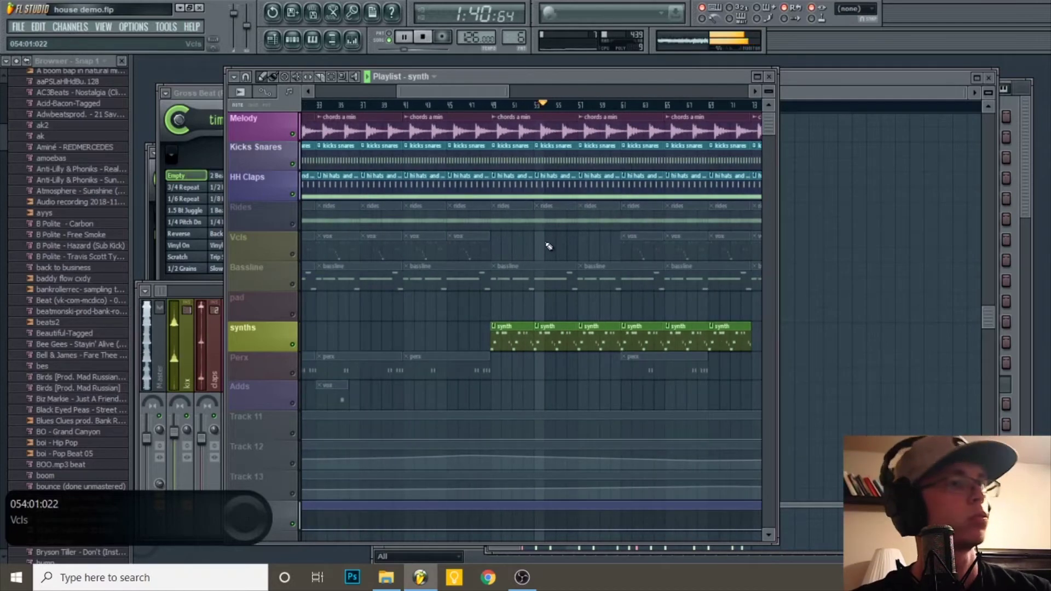
scroll(574, 250, "up", 3)
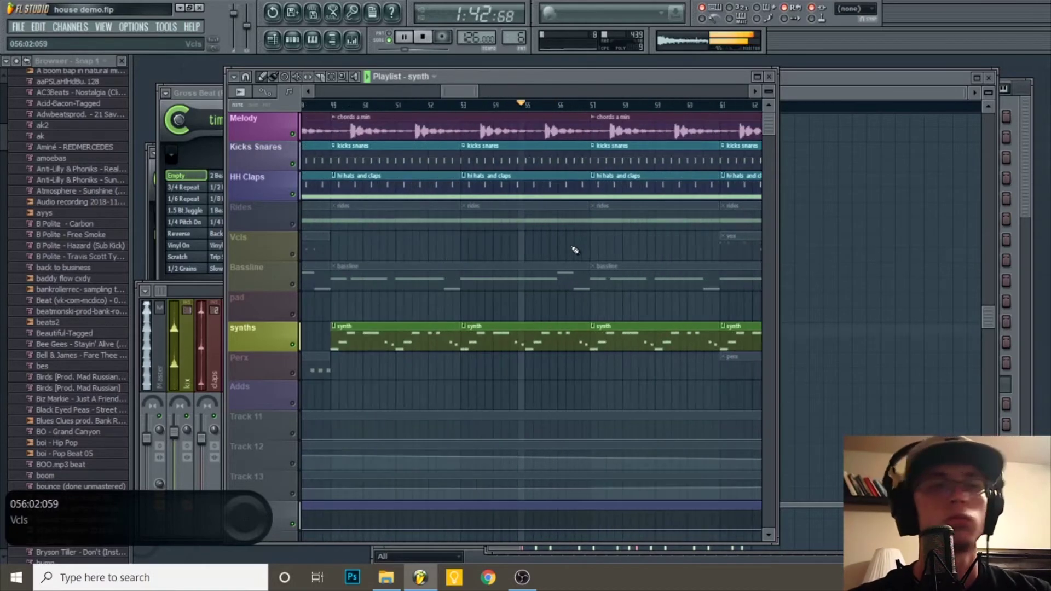
scroll(577, 251, "down", 2)
scroll(558, 267, "up", 2)
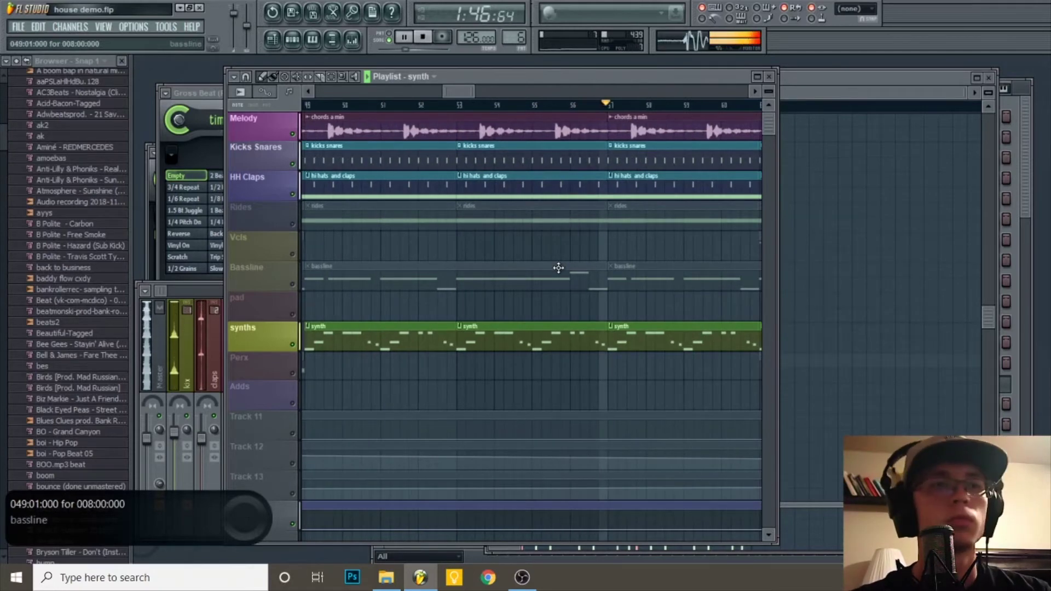
key("space")
scroll(449, 302, "down", 5)
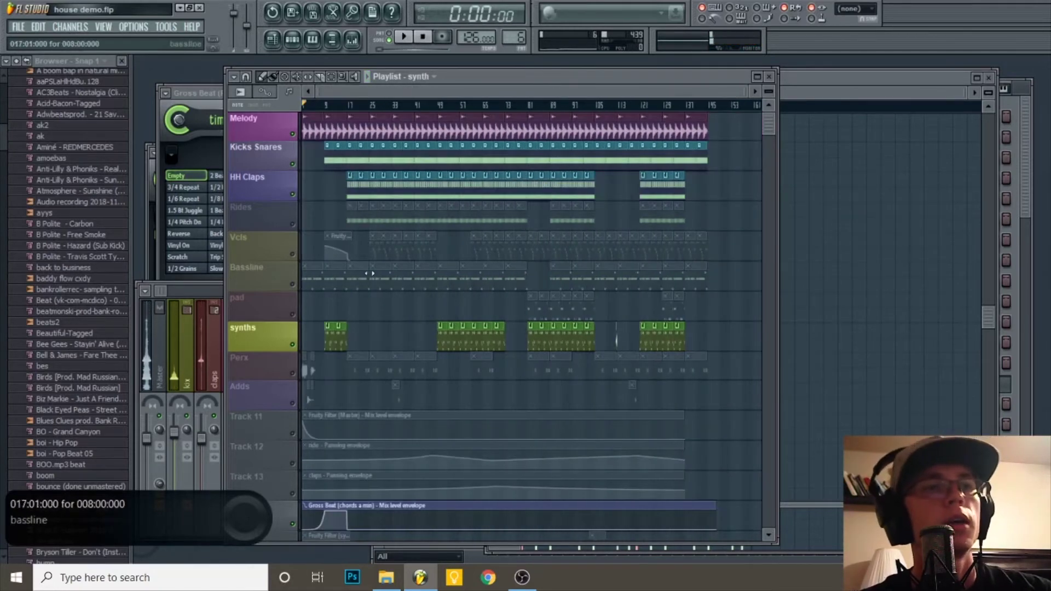
Switch the channel rack to the rides pattern and examine the crash channel's notes in the piano roll
left_click(293, 39)
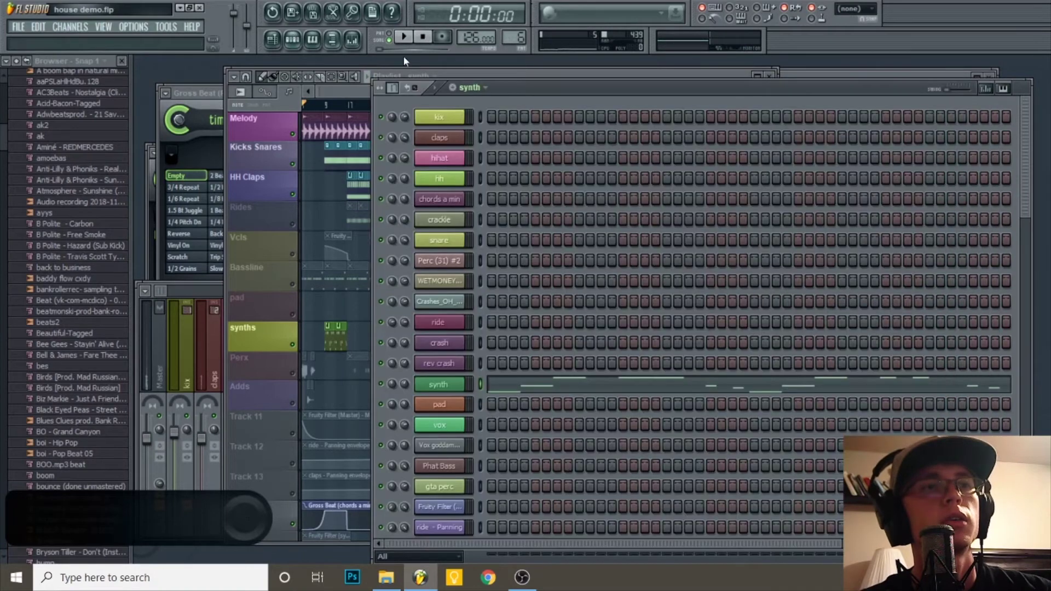
left_click(472, 87)
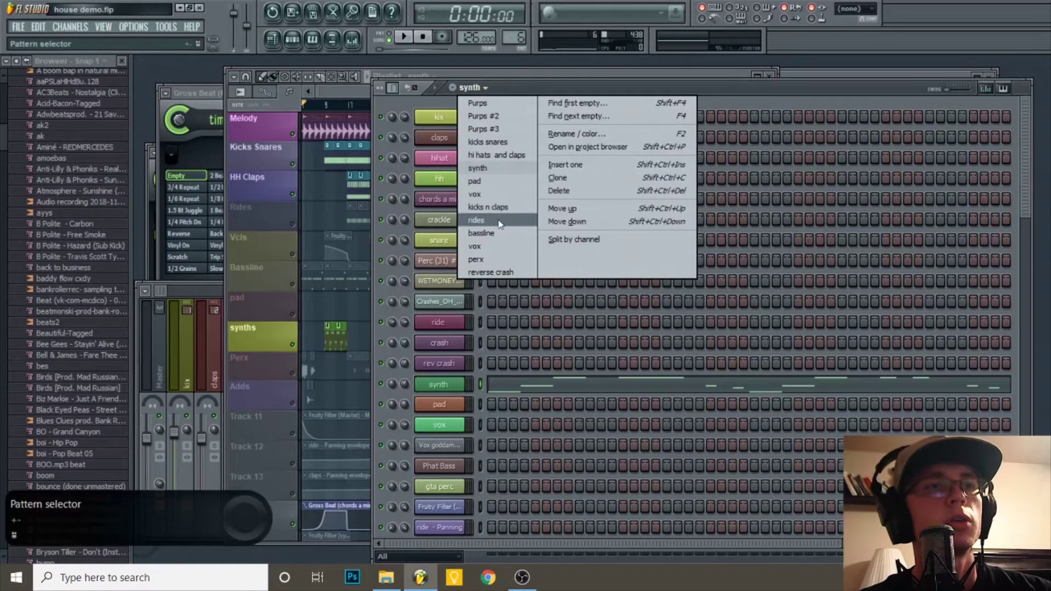
left_click(476, 219)
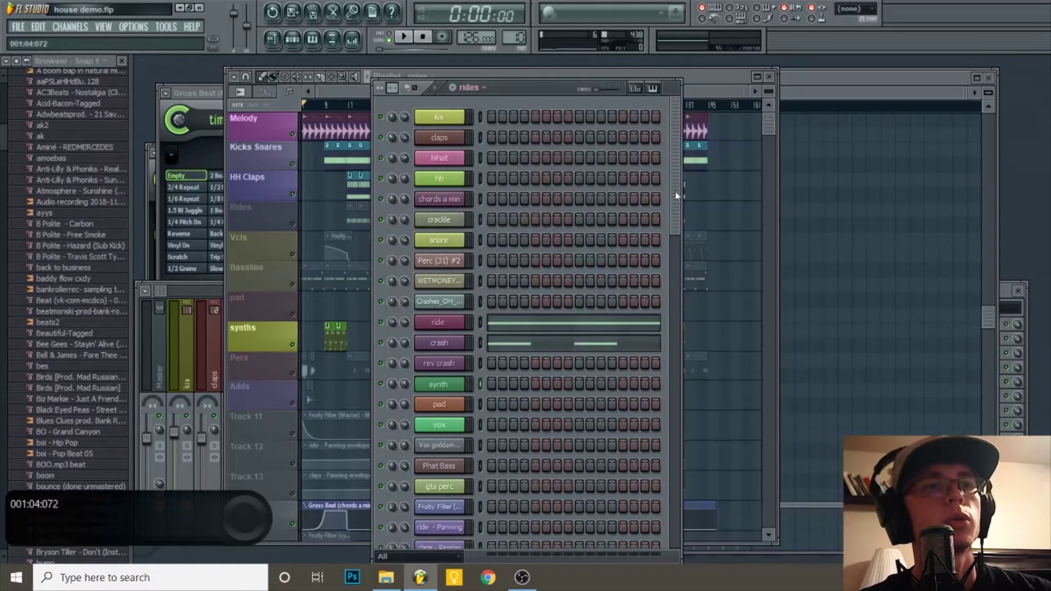
left_click(509, 348)
scroll(674, 300, "down", 5)
left_click_drag(819, 197, 436, 313)
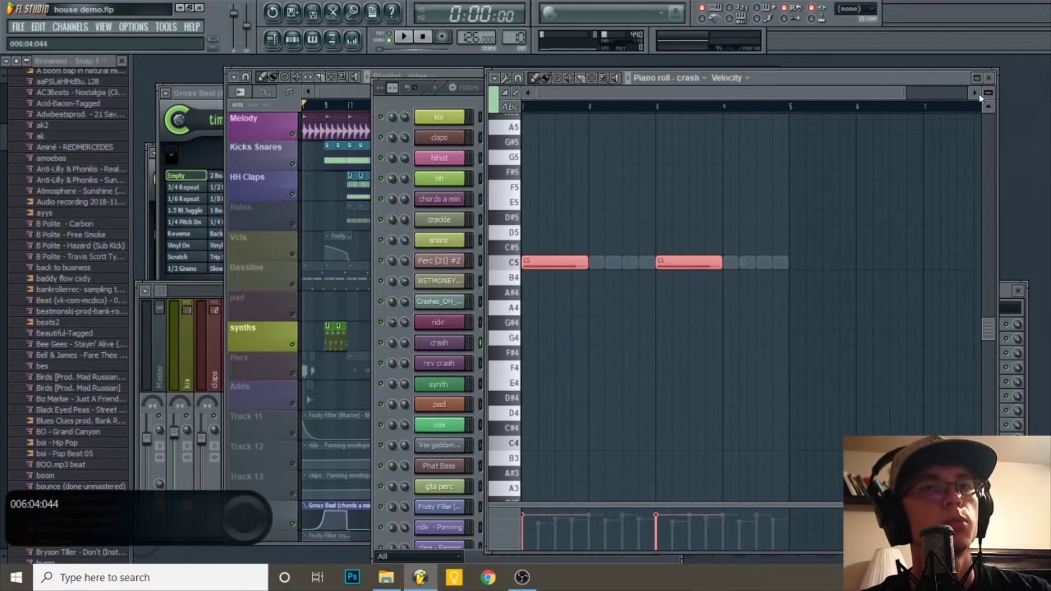
left_click(992, 78)
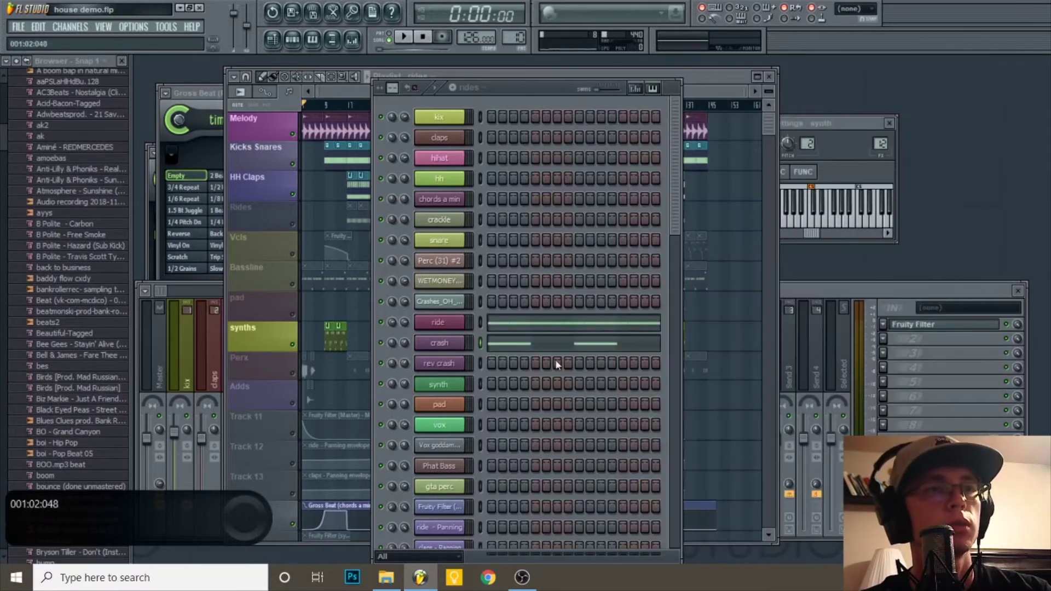
Examine the ride channel's notes in the piano roll, selecting them all before closing it
left_click(500, 324)
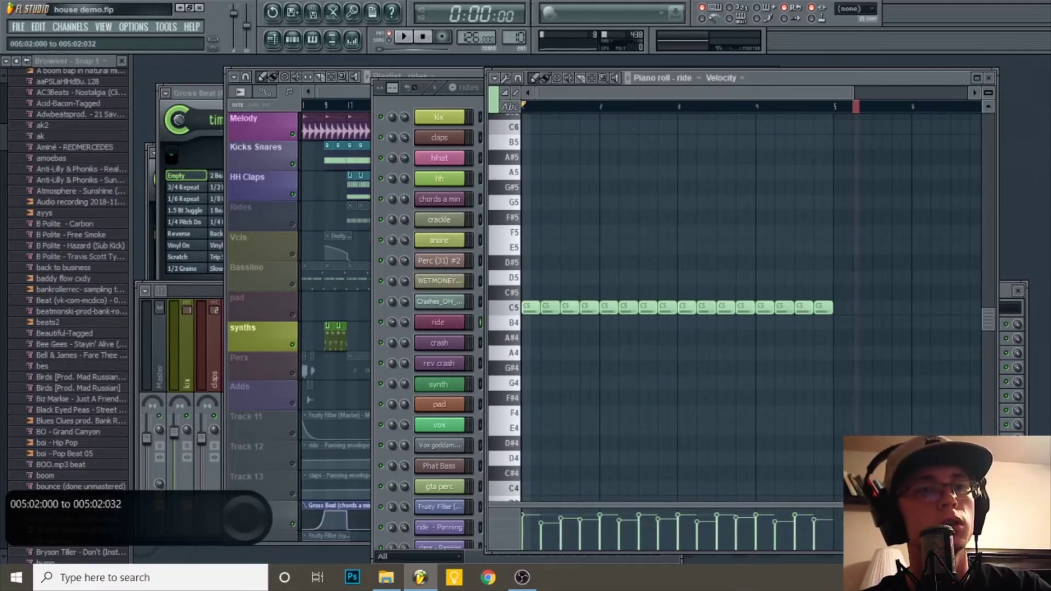
key("ctrl+a")
left_click(988, 78)
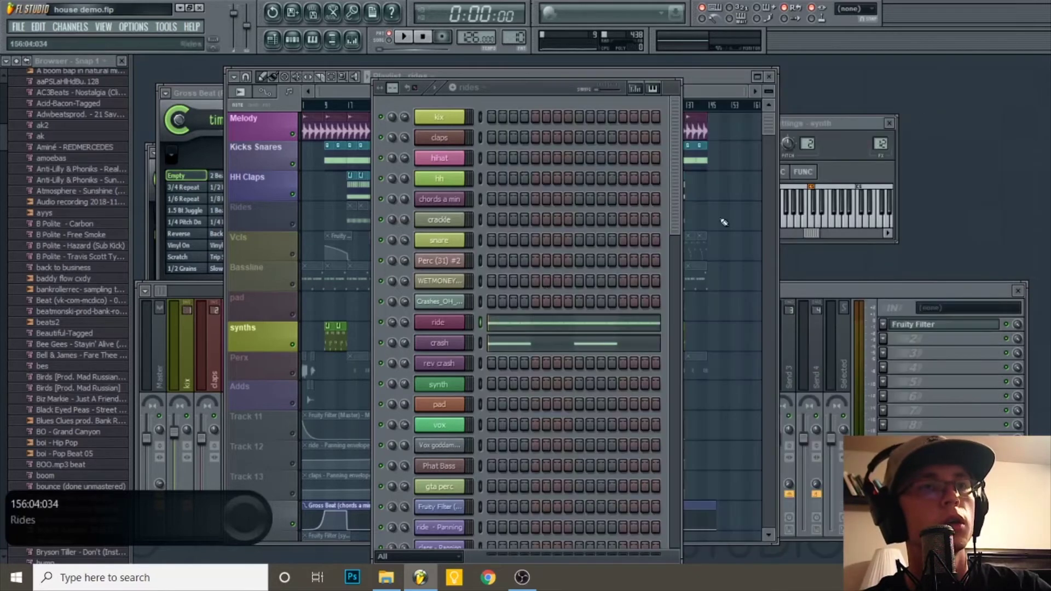
Play the rides pattern while viewing the Fruity Delay 2 effect on the crash channel's mixer track
key("space")
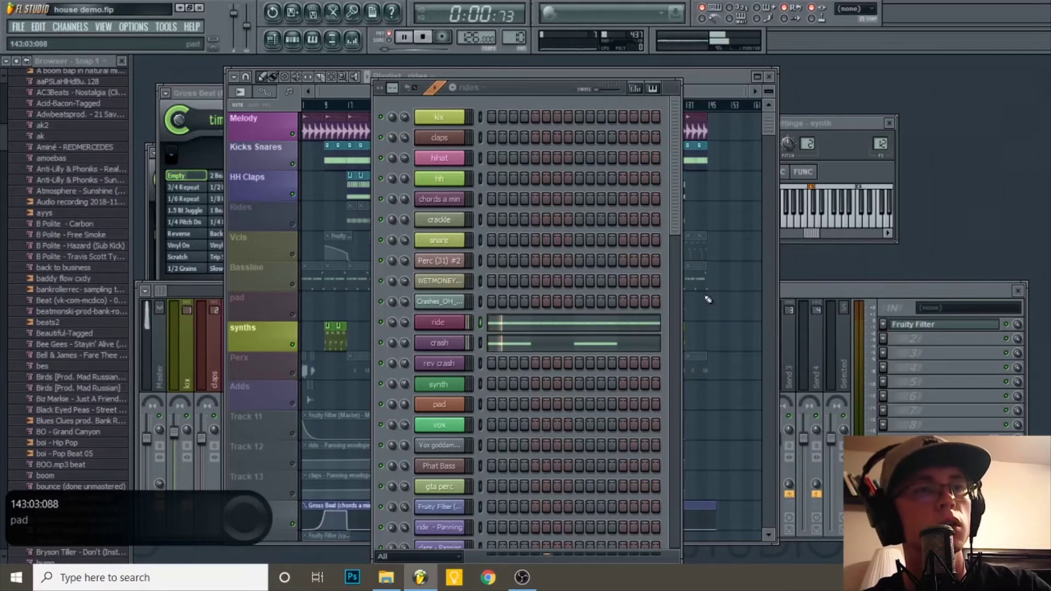
left_click(446, 344)
left_click(874, 153)
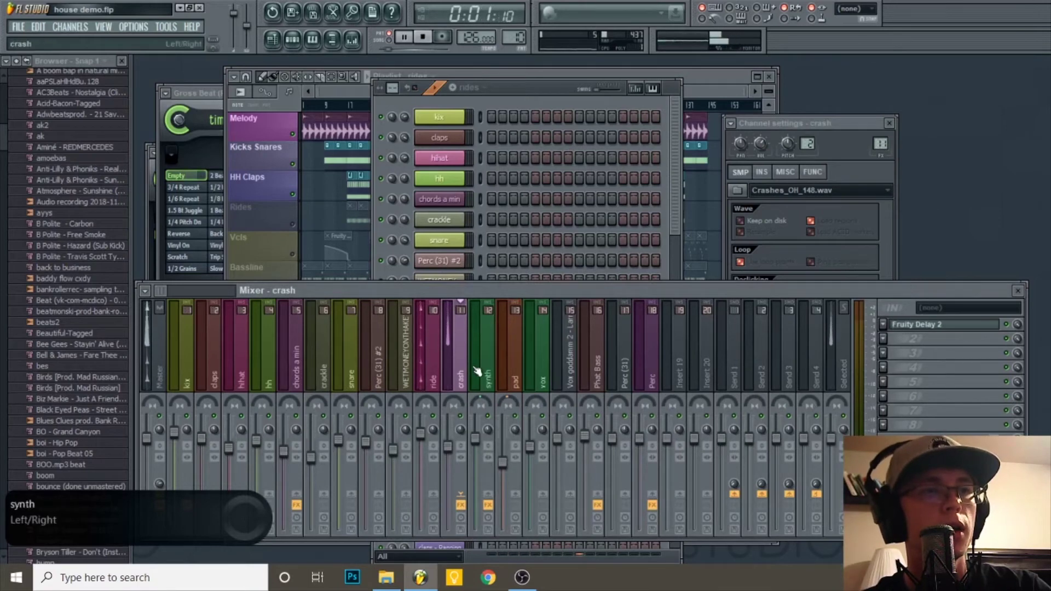
left_click(955, 326)
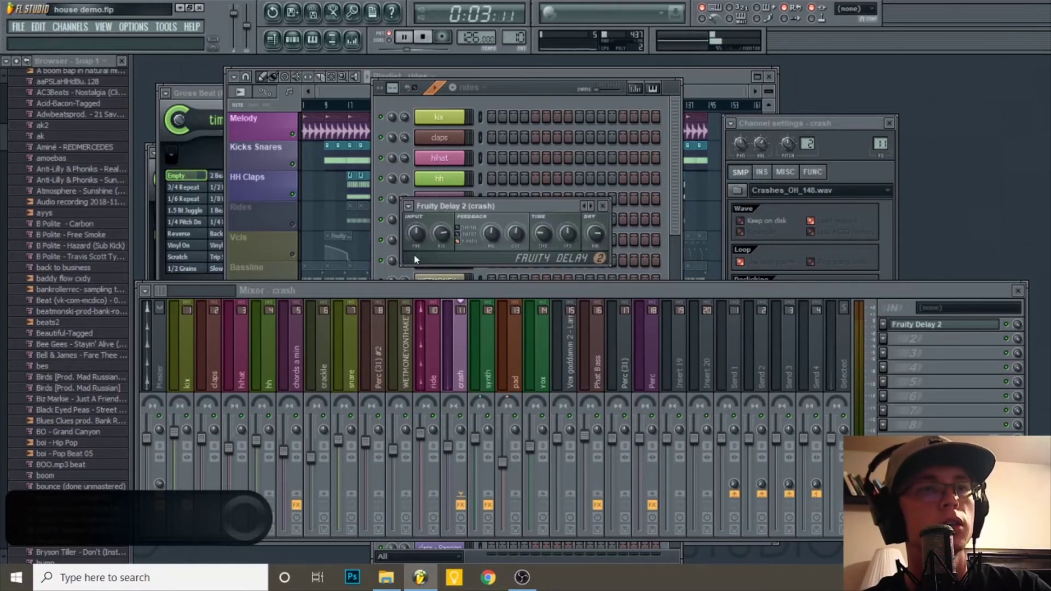
left_click(603, 206)
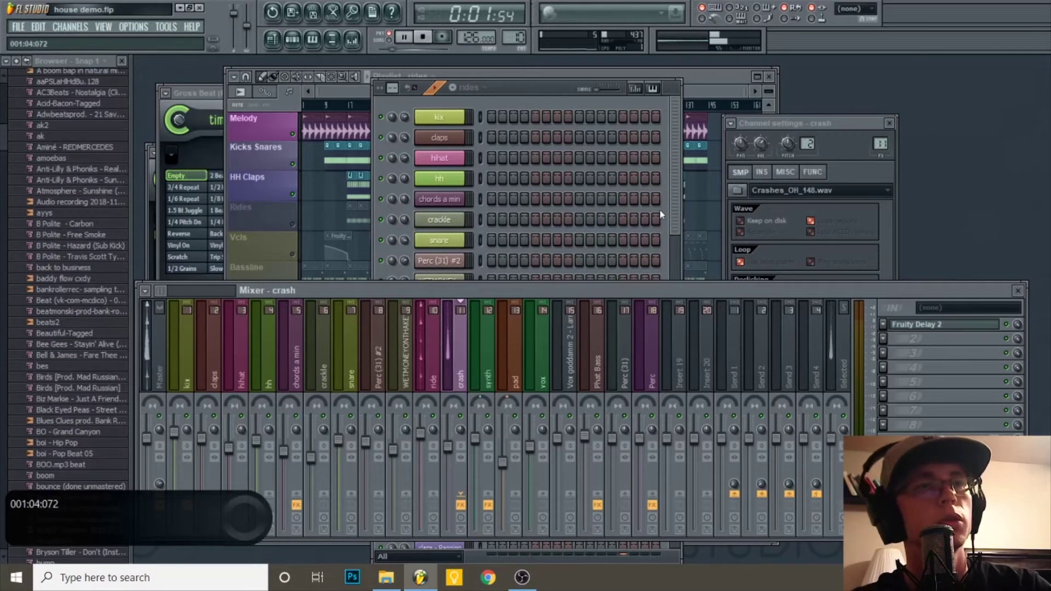
key("space")
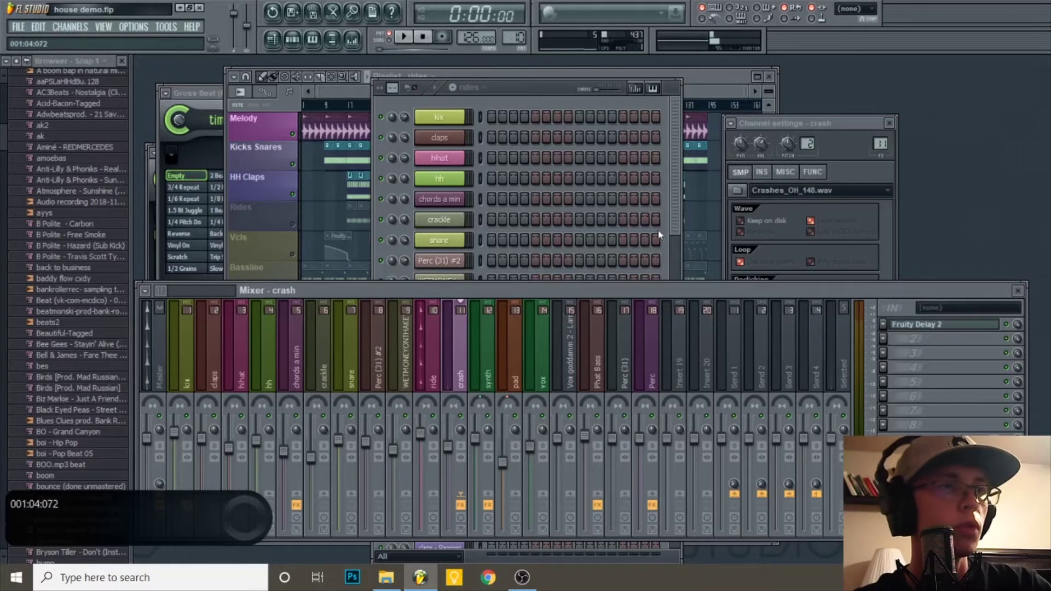
Unmute the Rides track in the playlist and play the arrangement from about bar 48
left_click(700, 209)
scroll(357, 246, "up", 3)
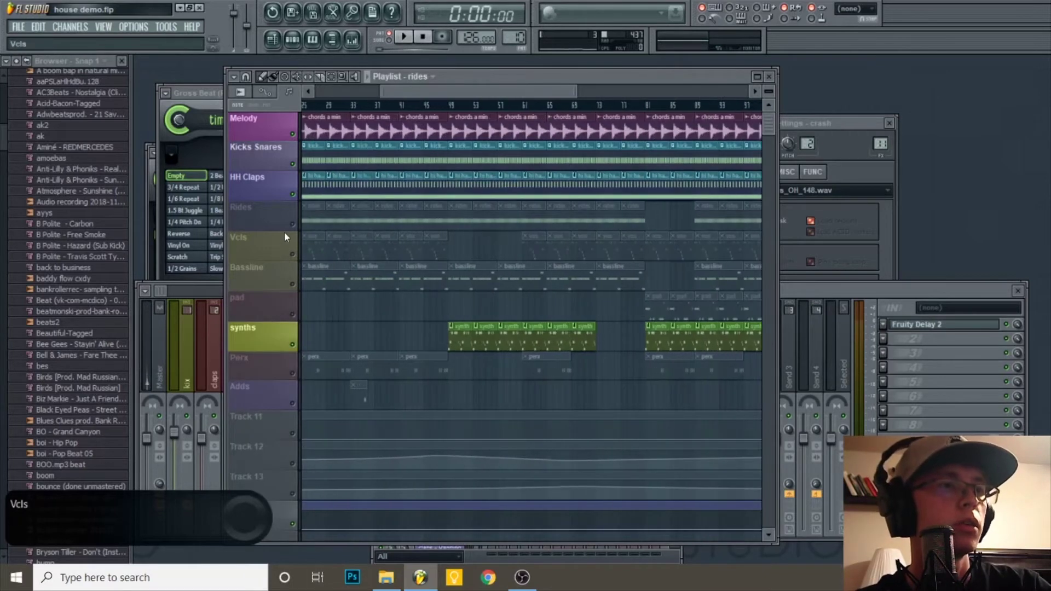
left_click(297, 226)
left_click(444, 104)
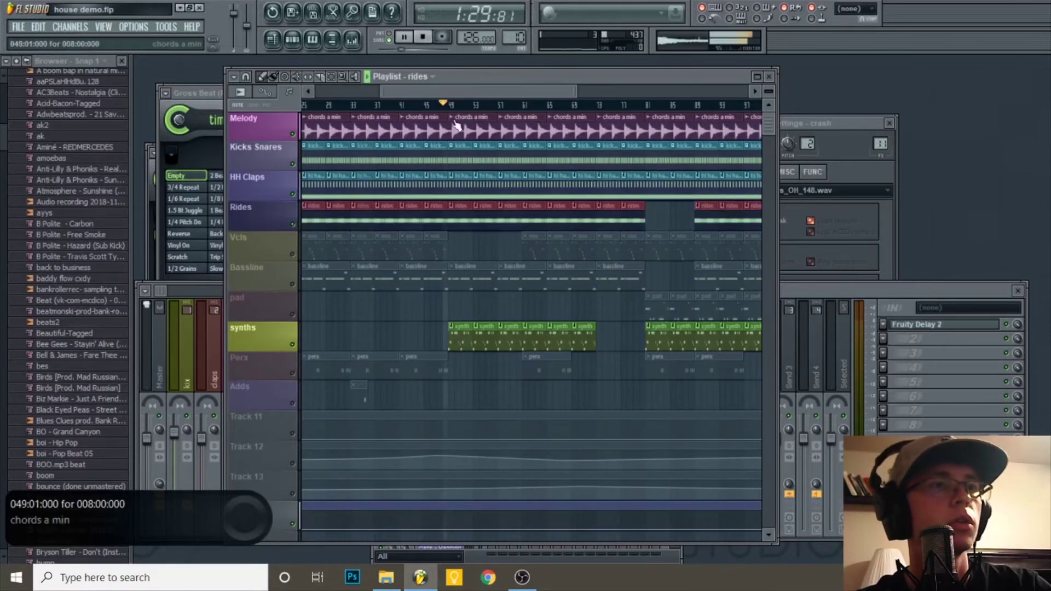
Listen to the arrangement's section from bar 49 with the rides, saving the project before stopping playback
scroll(484, 262, "up", 3)
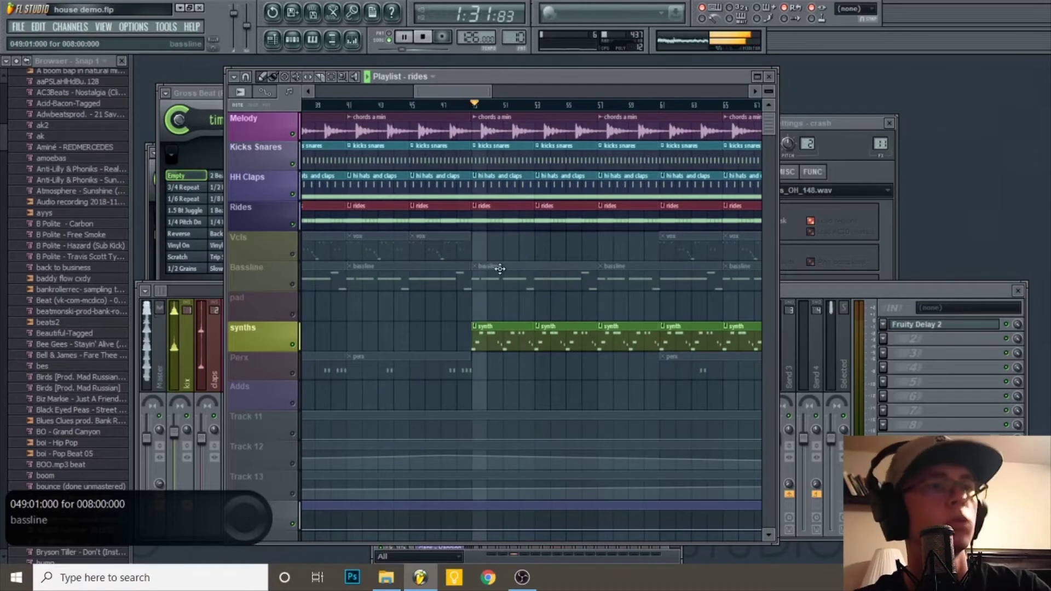
scroll(525, 274, "up", 3)
scroll(528, 275, "down", 3)
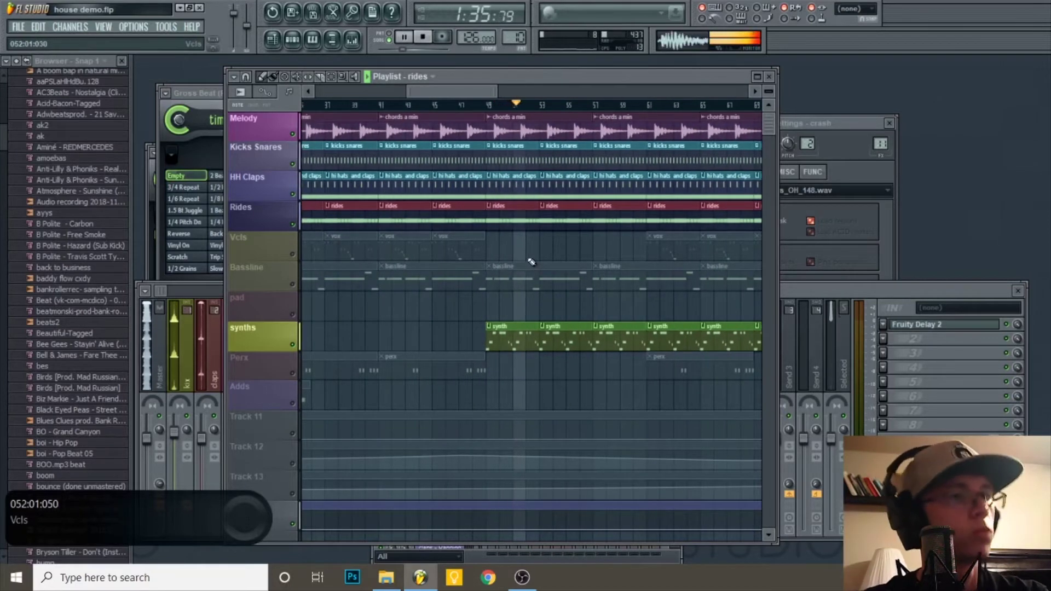
scroll(526, 263, "up", 2)
scroll(520, 263, "down", 4)
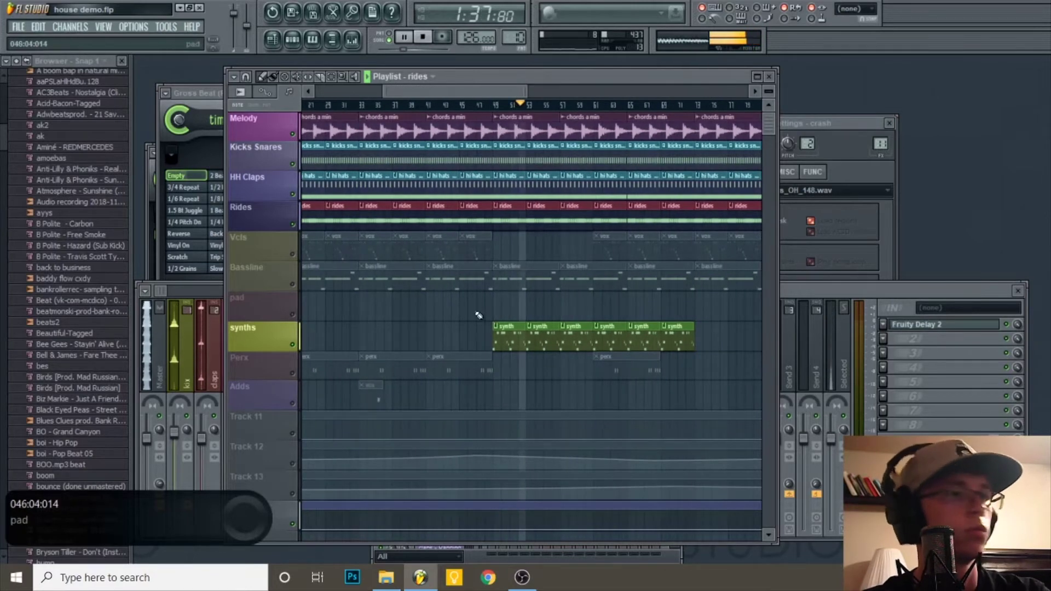
scroll(507, 333, "up", 2)
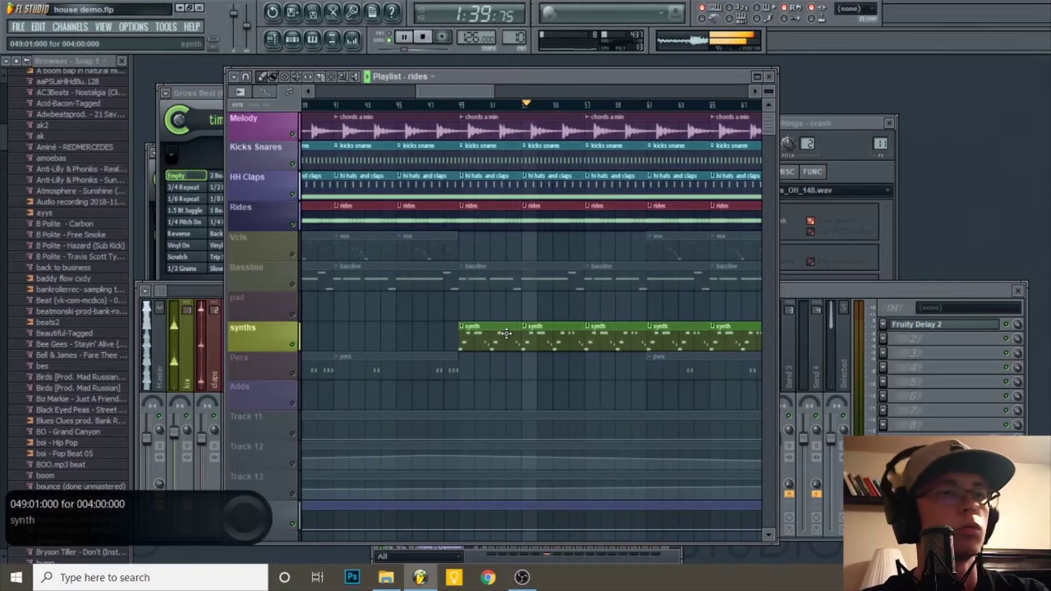
scroll(497, 334, "down", 3)
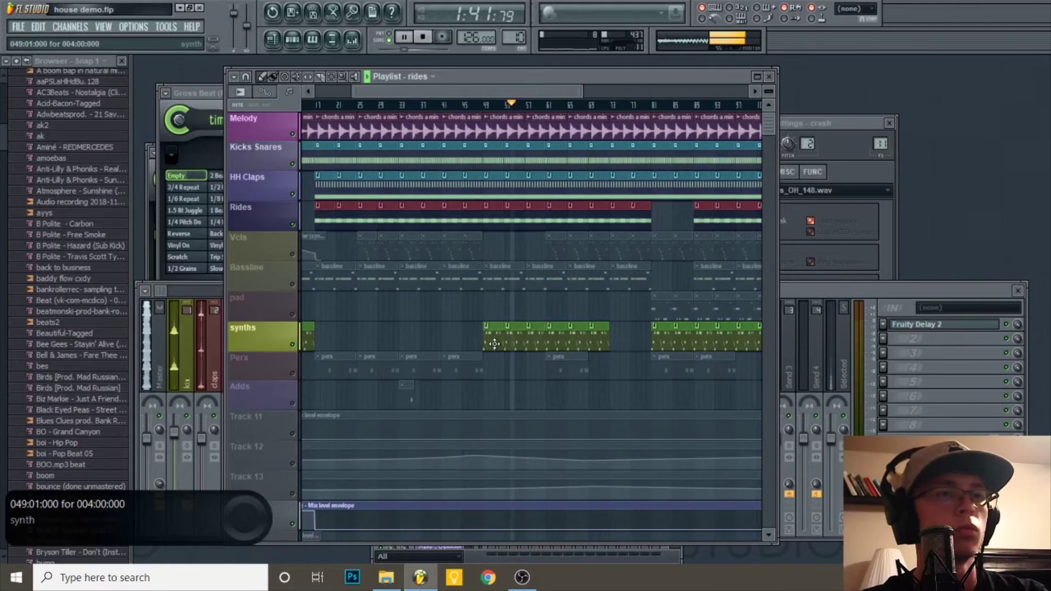
key("ctrl+s")
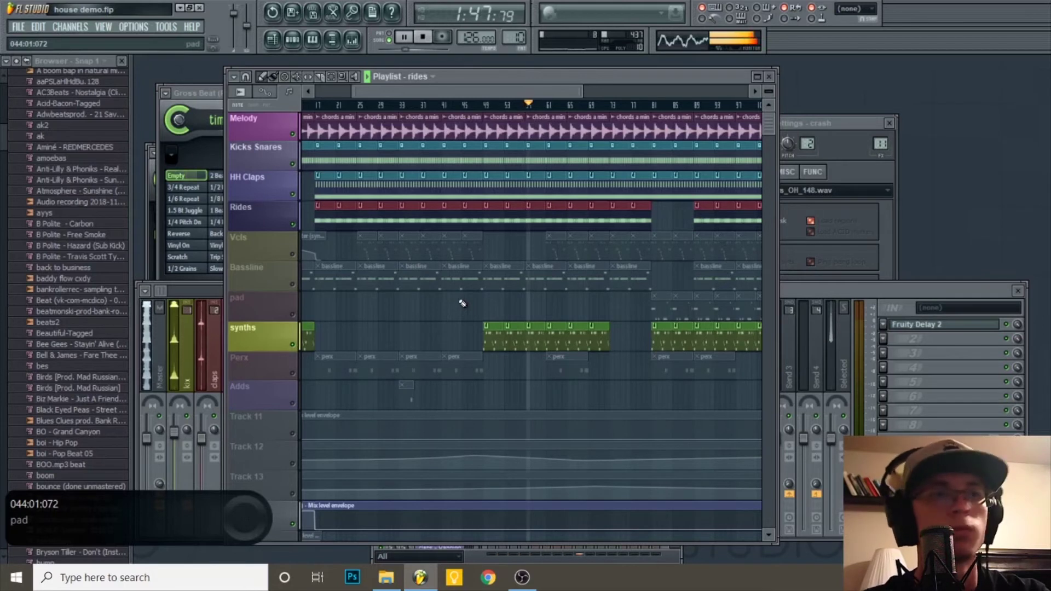
key("space")
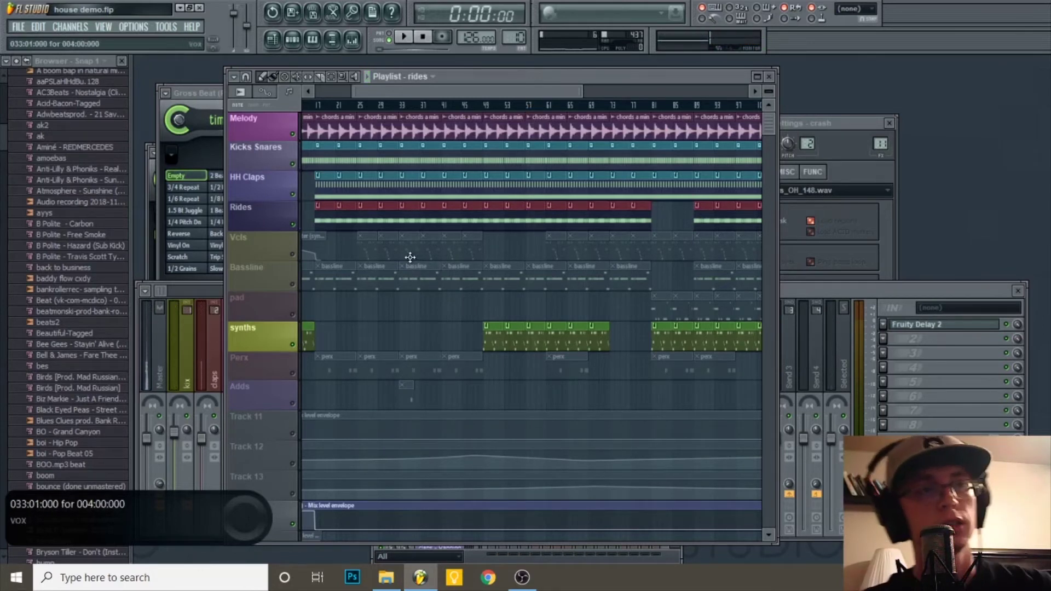
Switch the channel rack to the perx pattern and open the perc rim channel in the piano roll
left_click(843, 297)
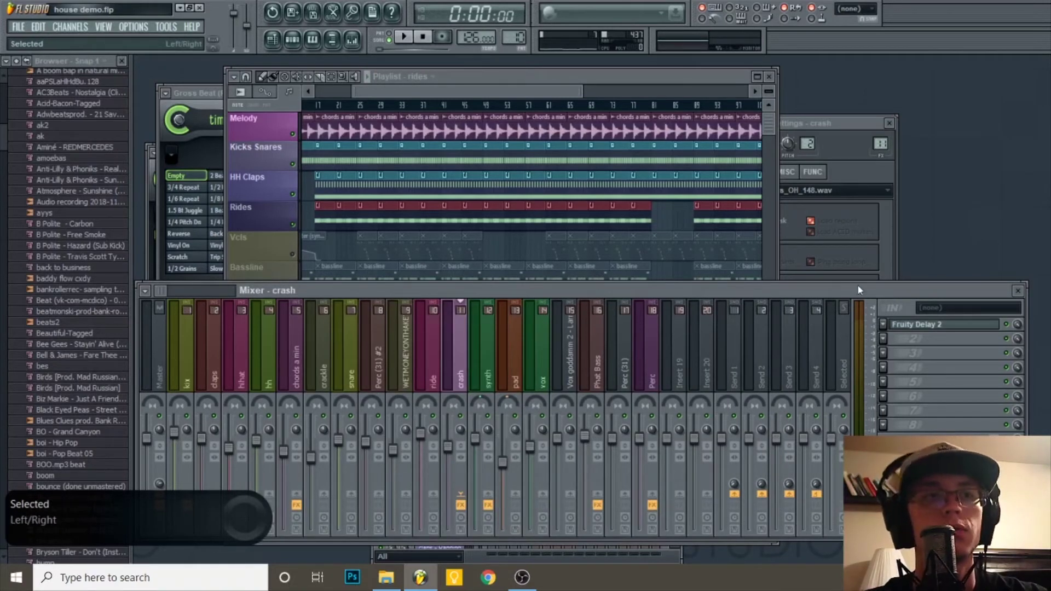
left_click(292, 39)
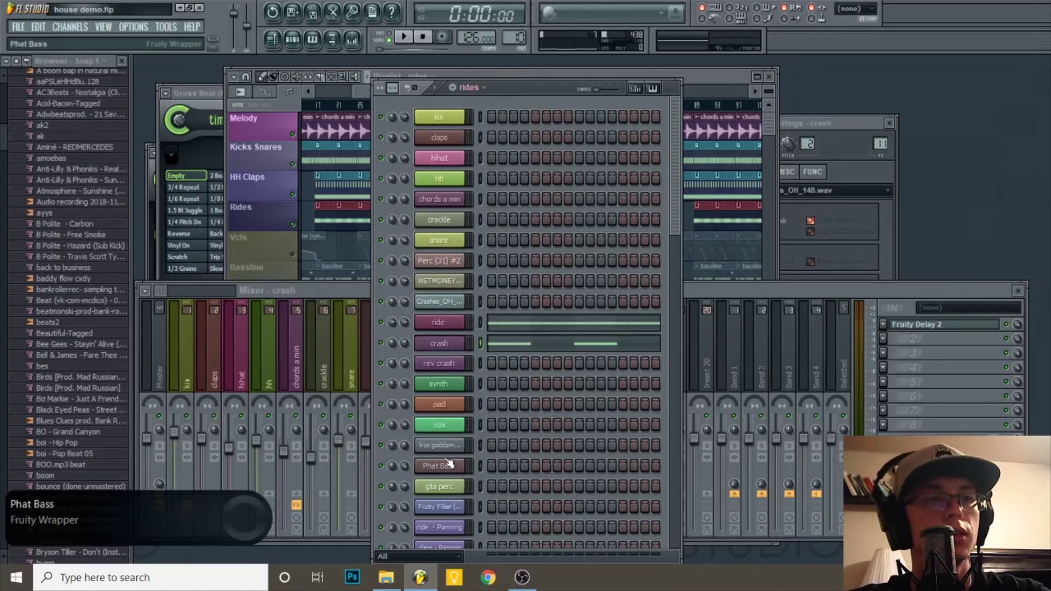
left_click(467, 88)
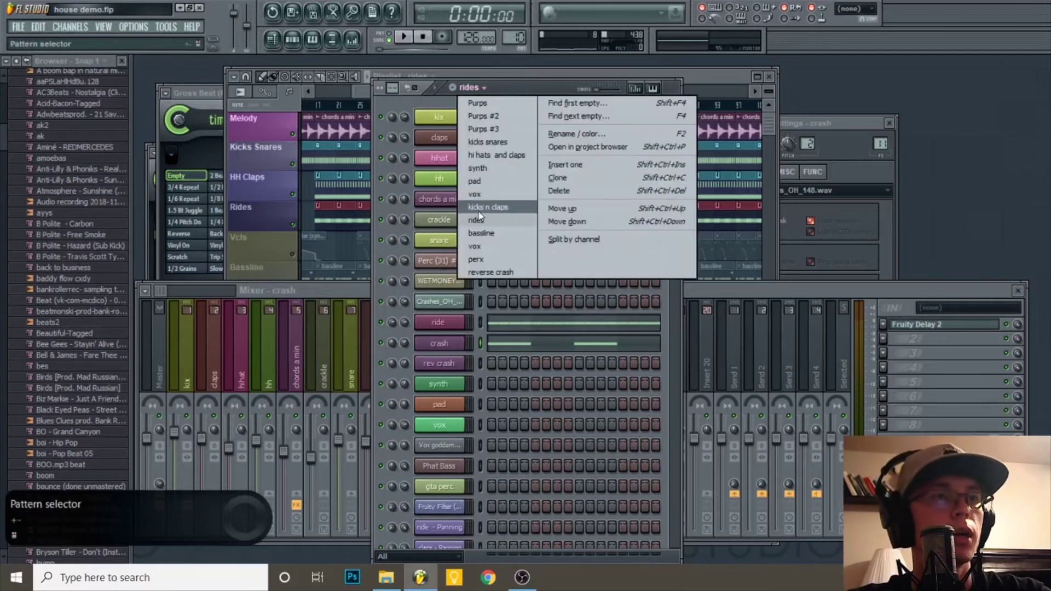
left_click(498, 259)
scroll(528, 310, "down", 5)
left_click(523, 257)
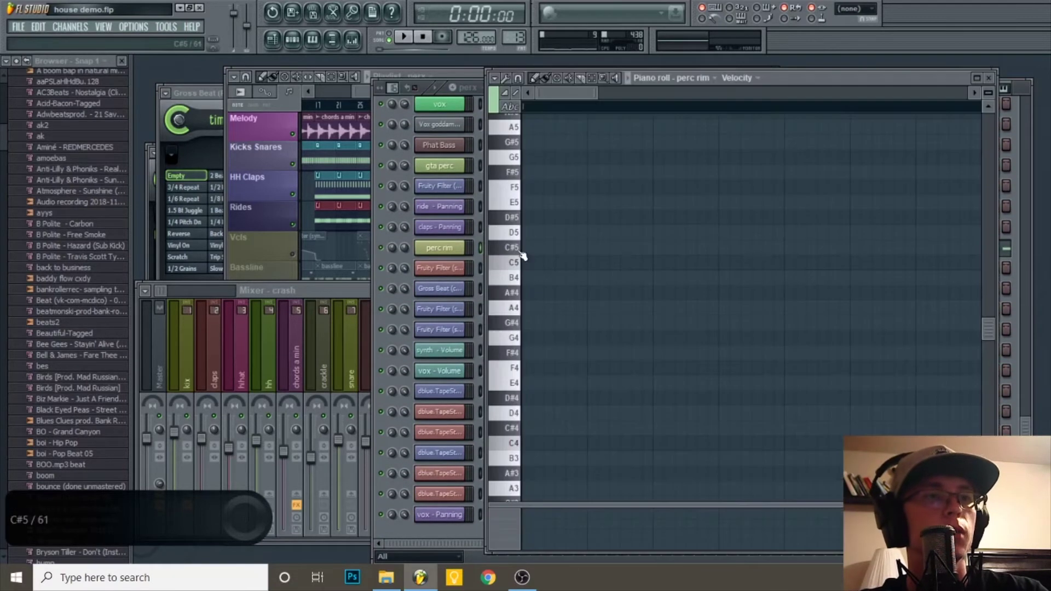
View the perc rim channel's sample settings and its target mixer track, closing the settings again
left_click(449, 250)
double_click(881, 144)
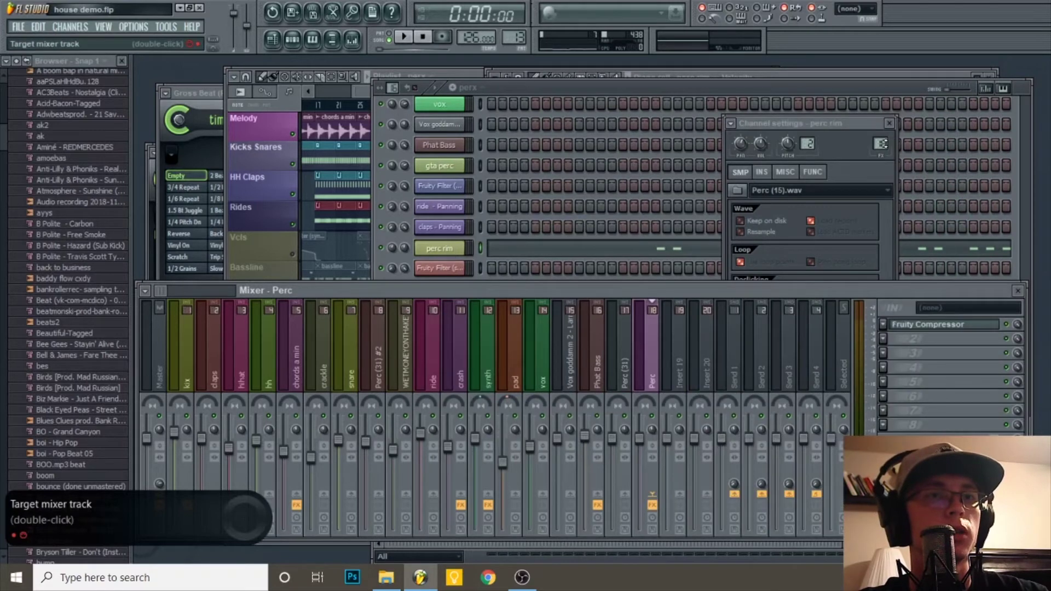
left_click(889, 123)
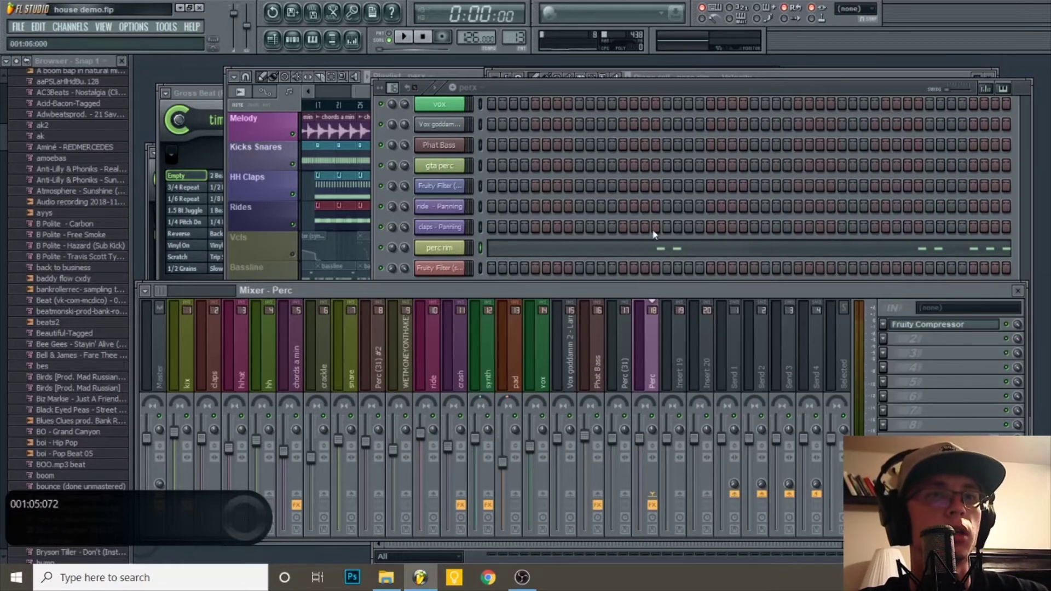
Examine the perc rim notes in the piano roll and play the perx pattern on its own in pattern mode
left_click(579, 252)
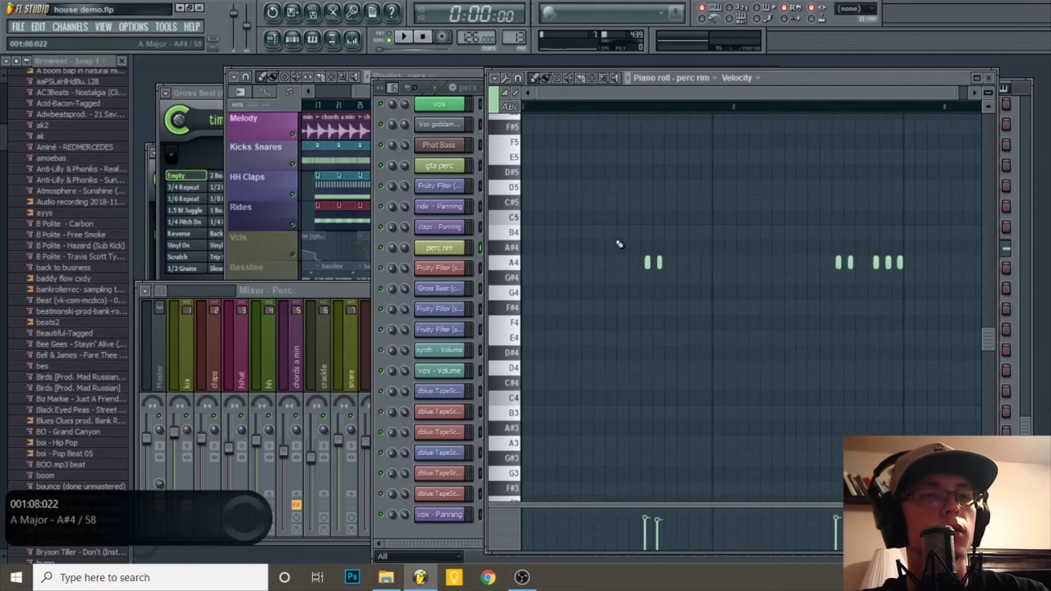
key("space")
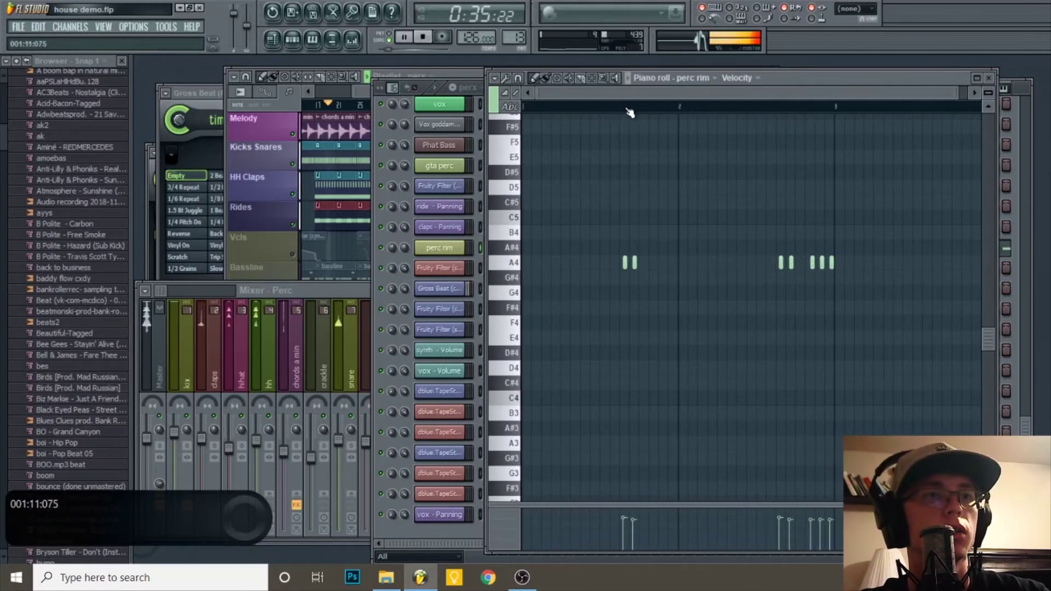
left_click(388, 37)
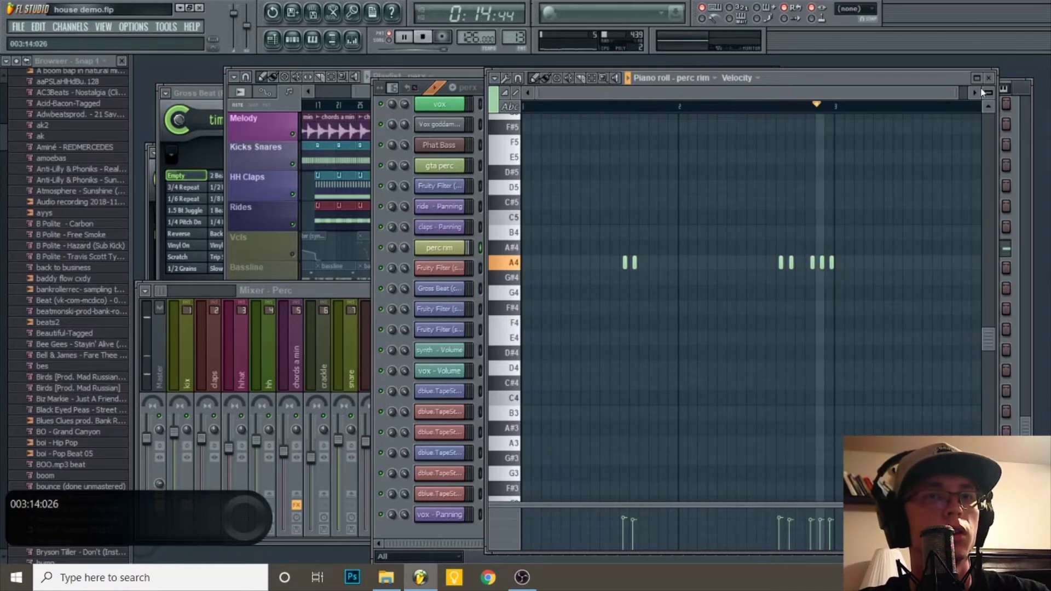
Stop the pattern playback, close the perc rim piano roll and unmute the Perx track in the playlist
key("space")
left_click(992, 78)
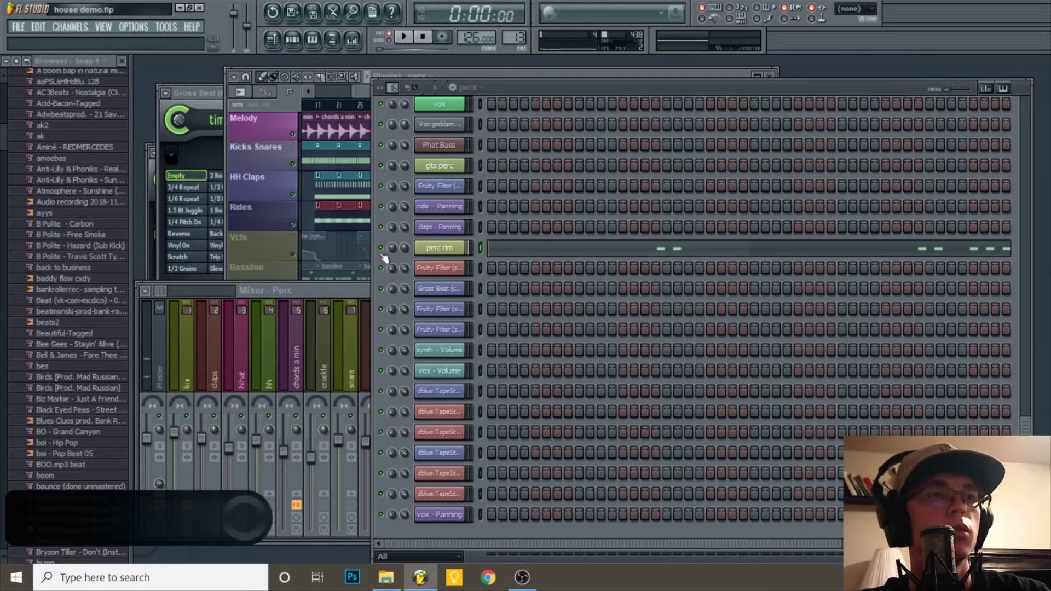
left_click(346, 246)
scroll(405, 244, "down", 2)
scroll(442, 301, "up", 4)
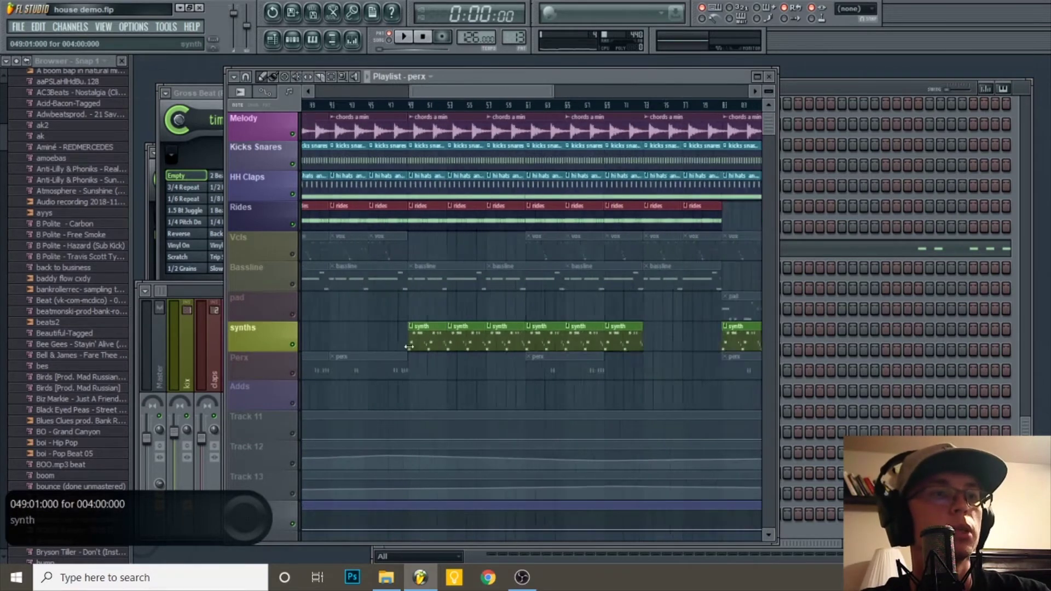
scroll(409, 347, "down", 2)
left_click(293, 373)
scroll(383, 194, "up", 2)
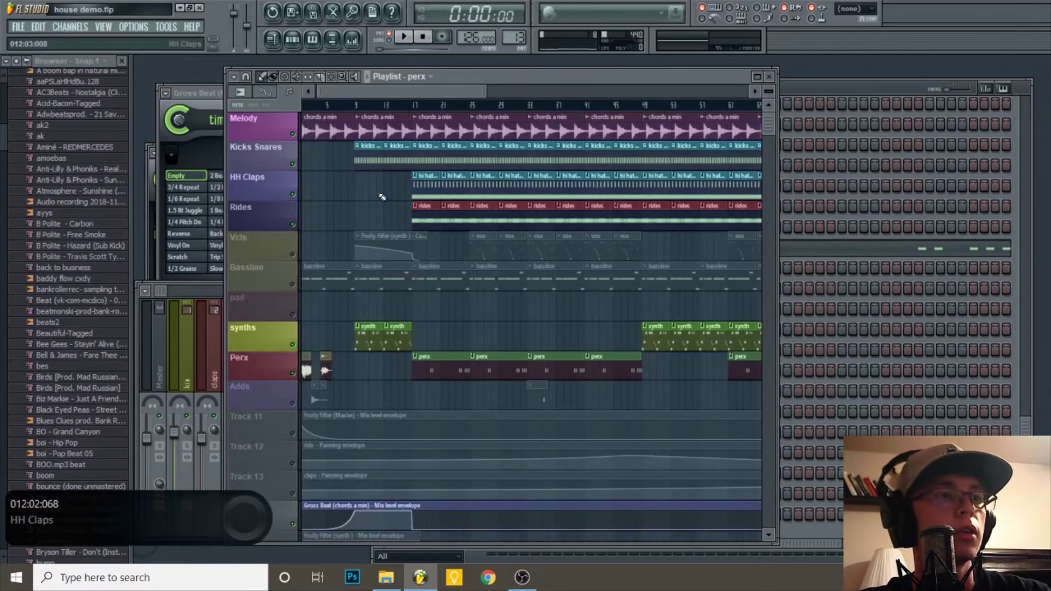
Listen to the arrangement from around bar 17 with the perx clips included, stopping playback at the end
key("space")
scroll(438, 192, "up", 3)
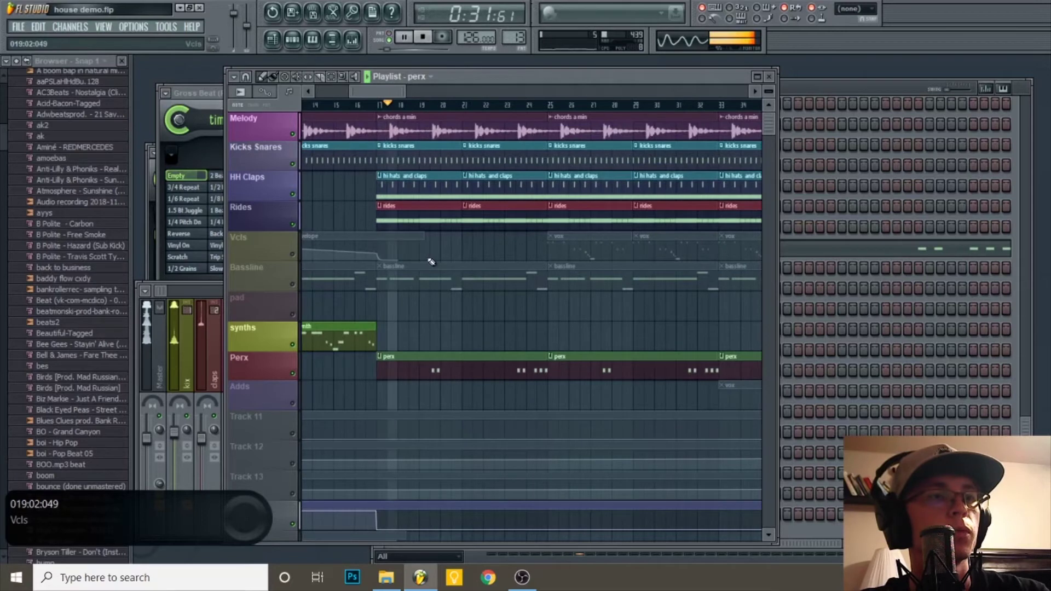
scroll(398, 279, "up", 2)
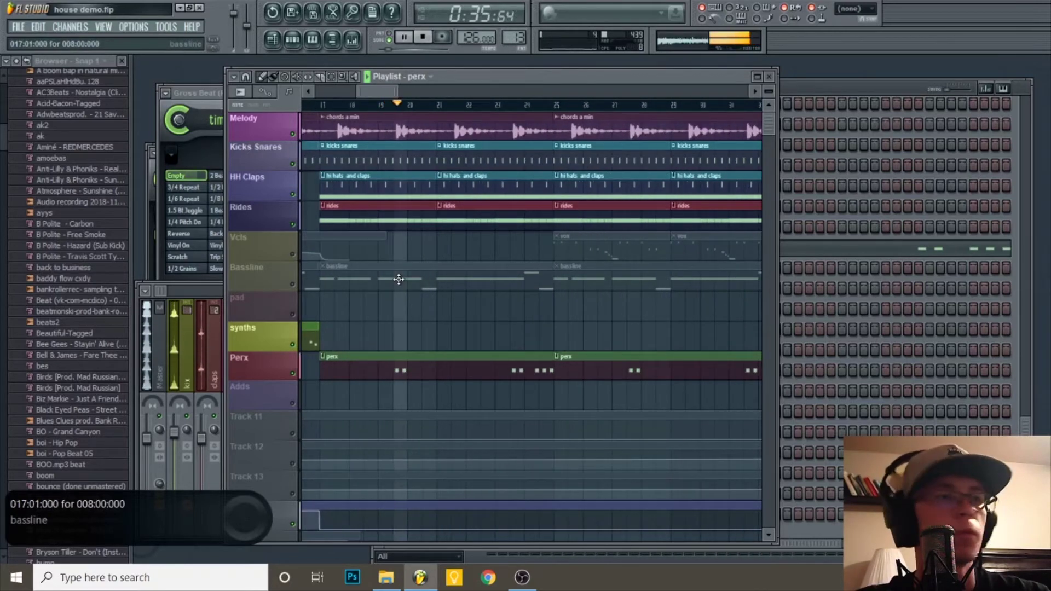
scroll(423, 275, "down", 3)
scroll(457, 274, "up", 3)
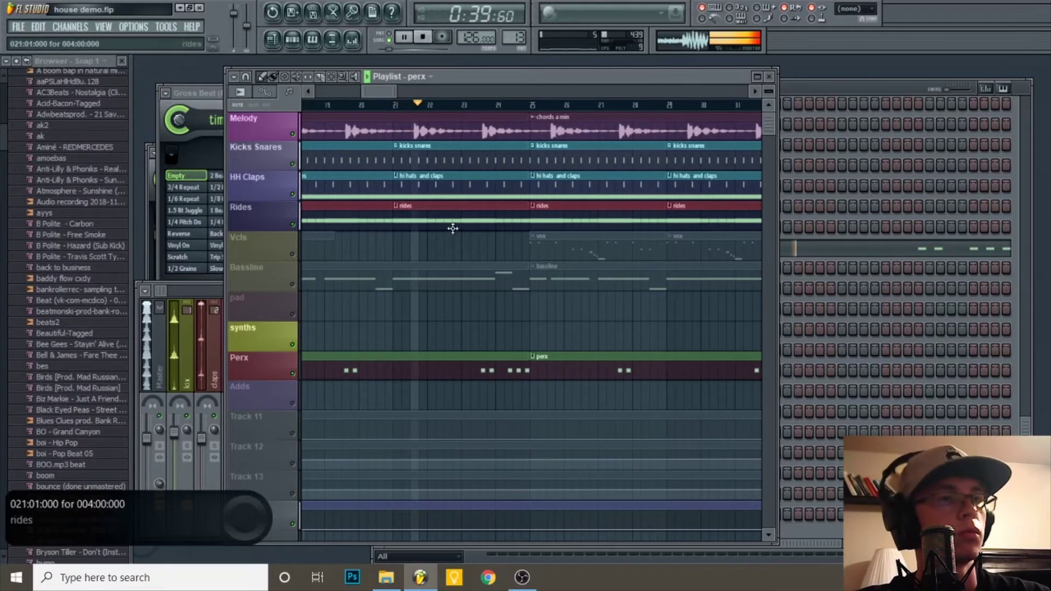
scroll(482, 283, "down", 3)
scroll(482, 283, "up", 3)
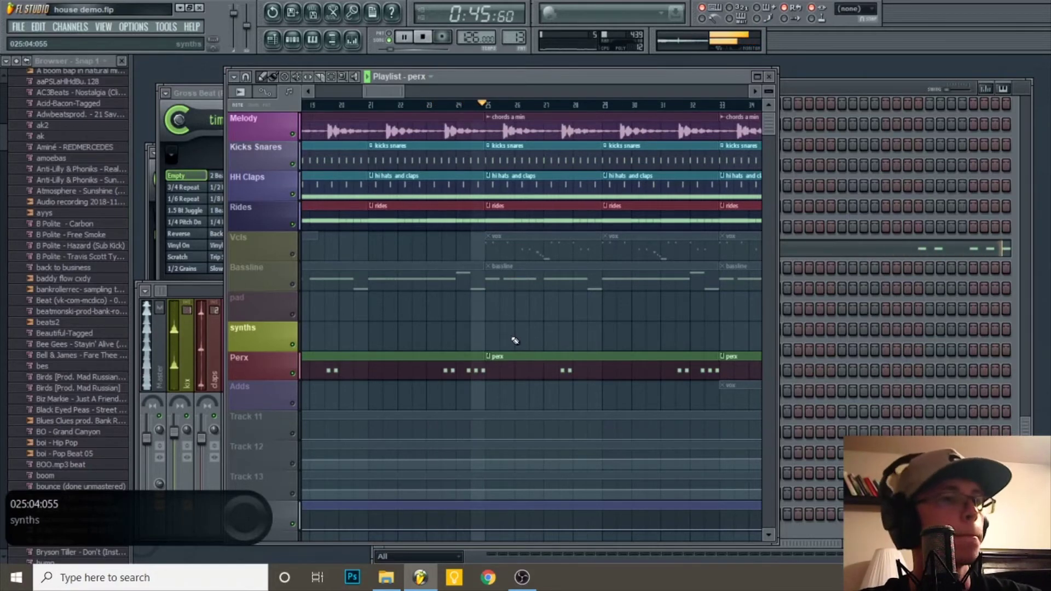
scroll(514, 340, "down", 4)
key("space")
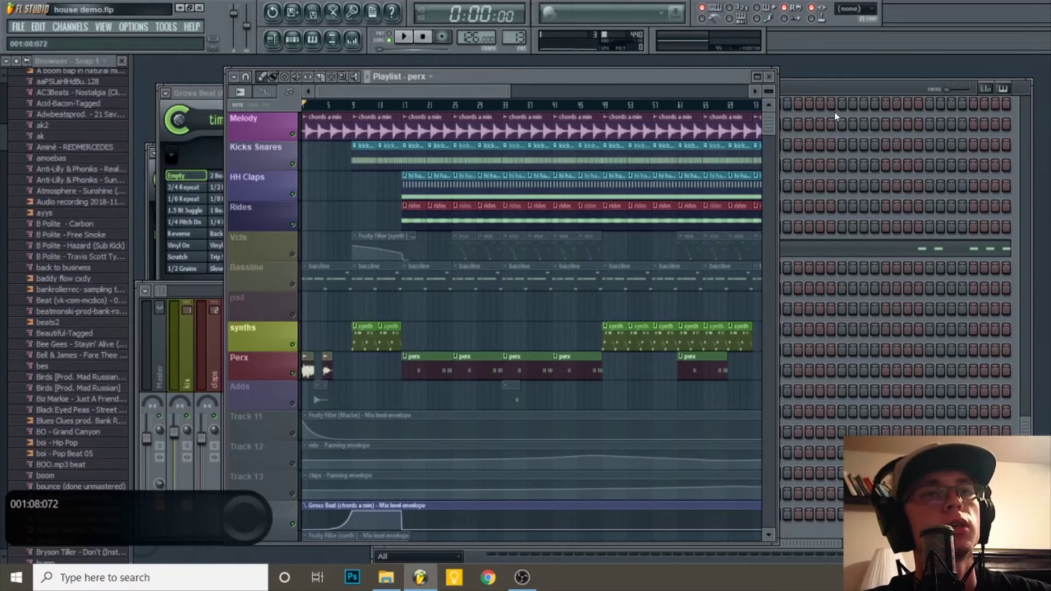
Switch the channel rack to the vox pattern and open the vox channel's Nexus plugin
left_click(820, 97)
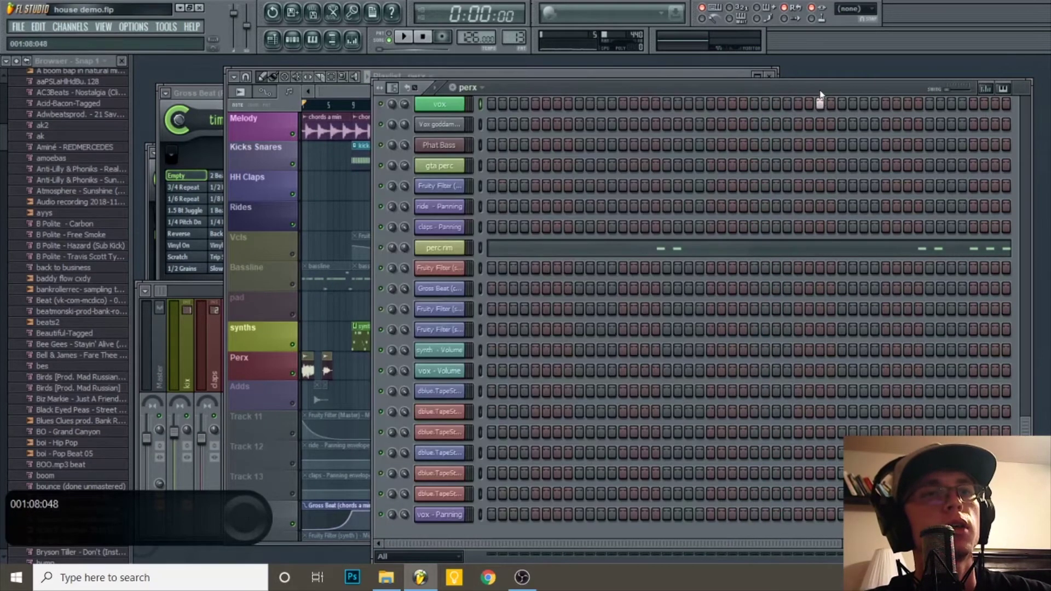
left_click(480, 88)
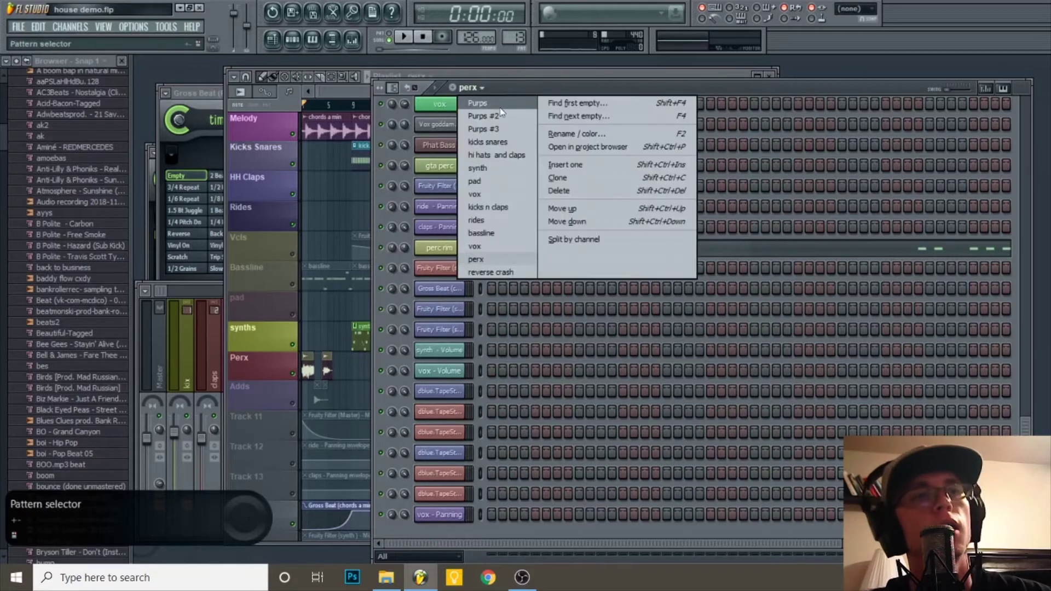
left_click(474, 194)
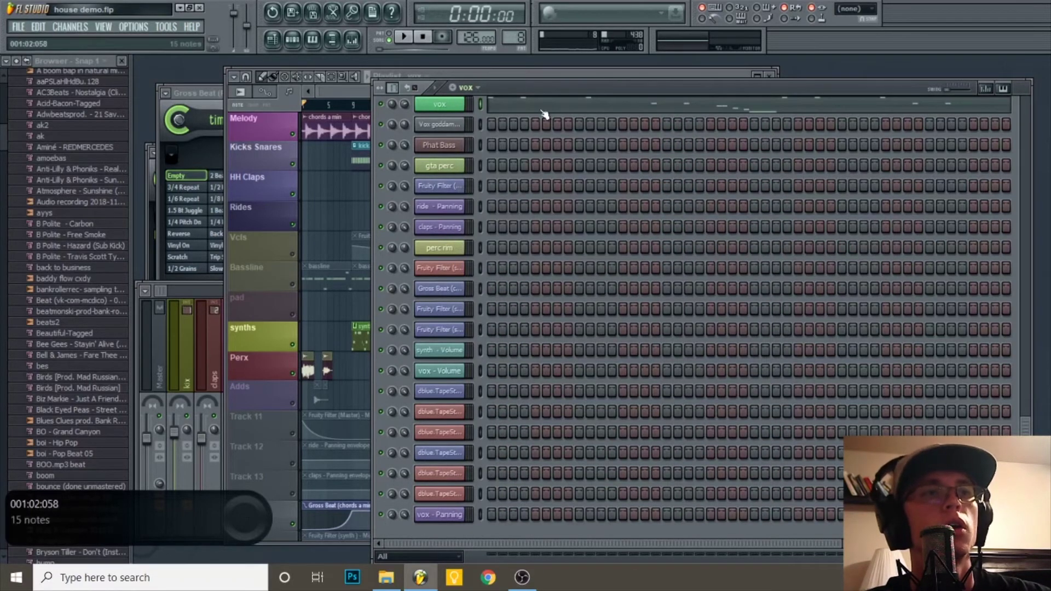
scroll(508, 160, "up", 6)
left_click(438, 350)
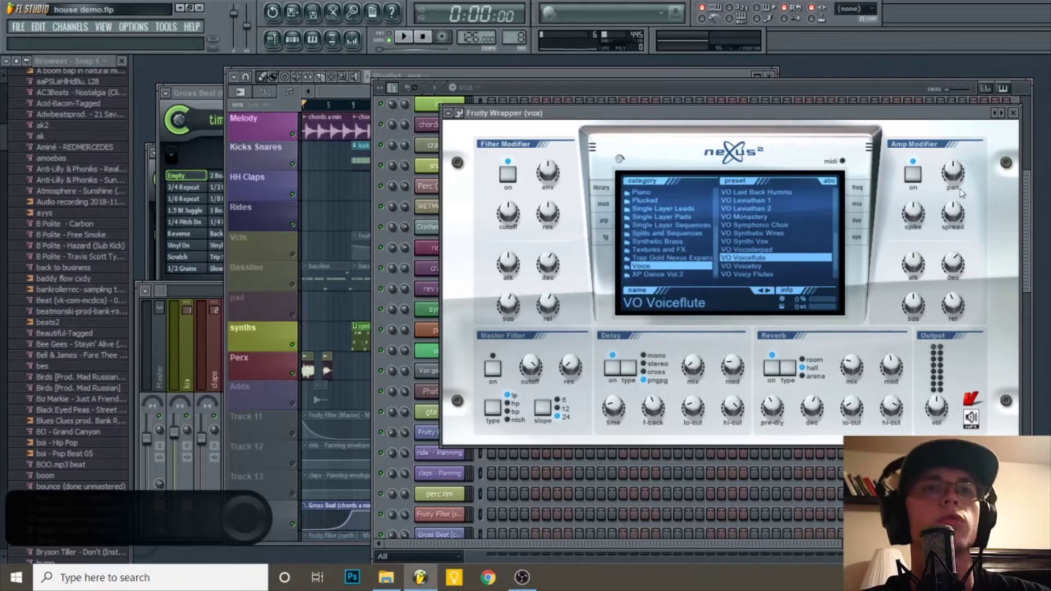
Examine the VO Voiceflute preset's modifier, delay and reverb settings in Nexus, closing the plugin when done
mouse_move(954, 261)
mouse_move(912, 320)
mouse_move(553, 298)
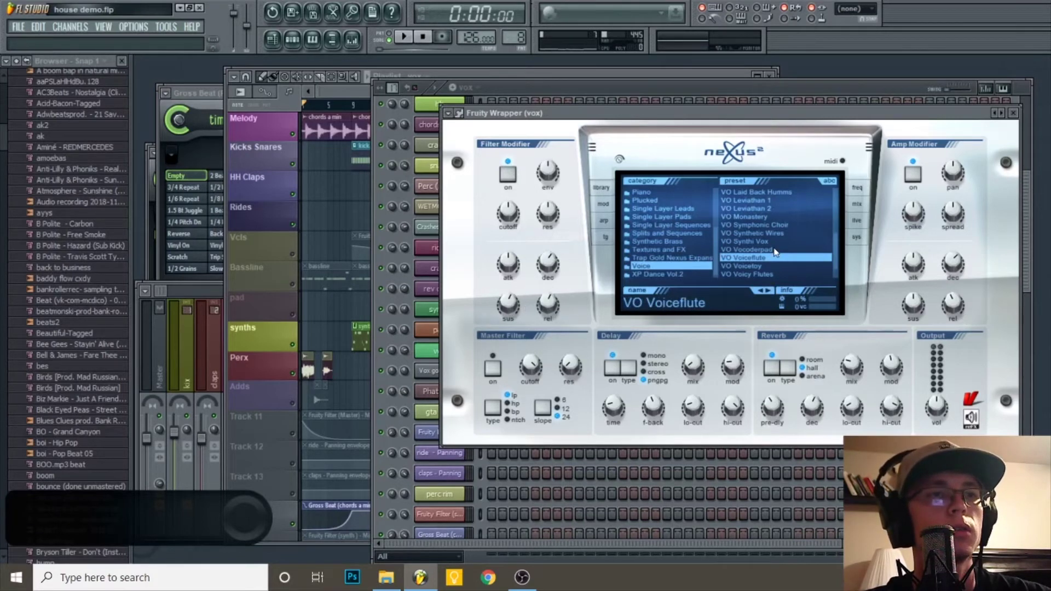
mouse_move(694, 360)
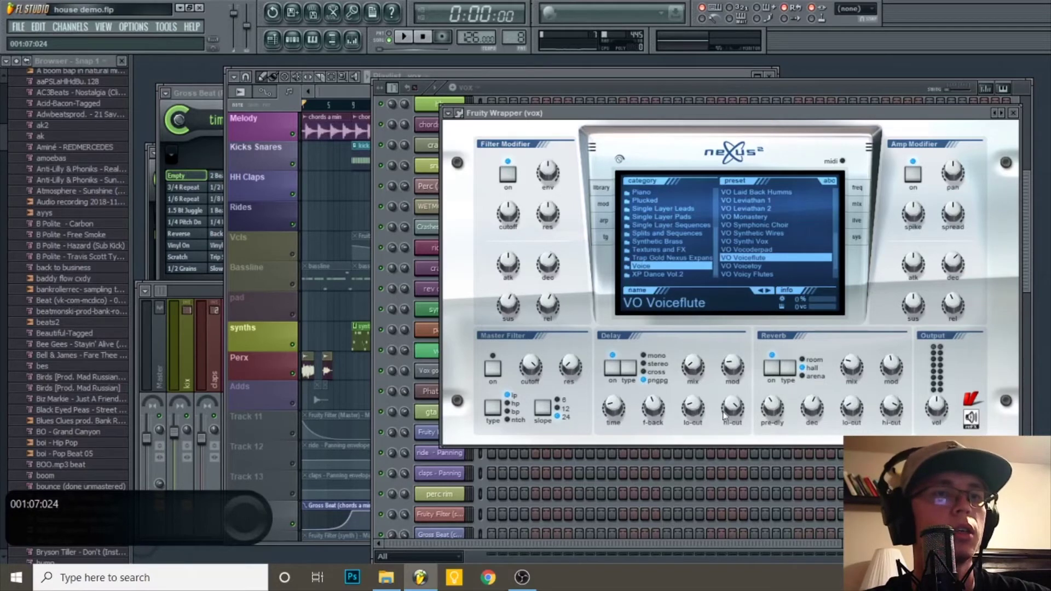
mouse_move(693, 417)
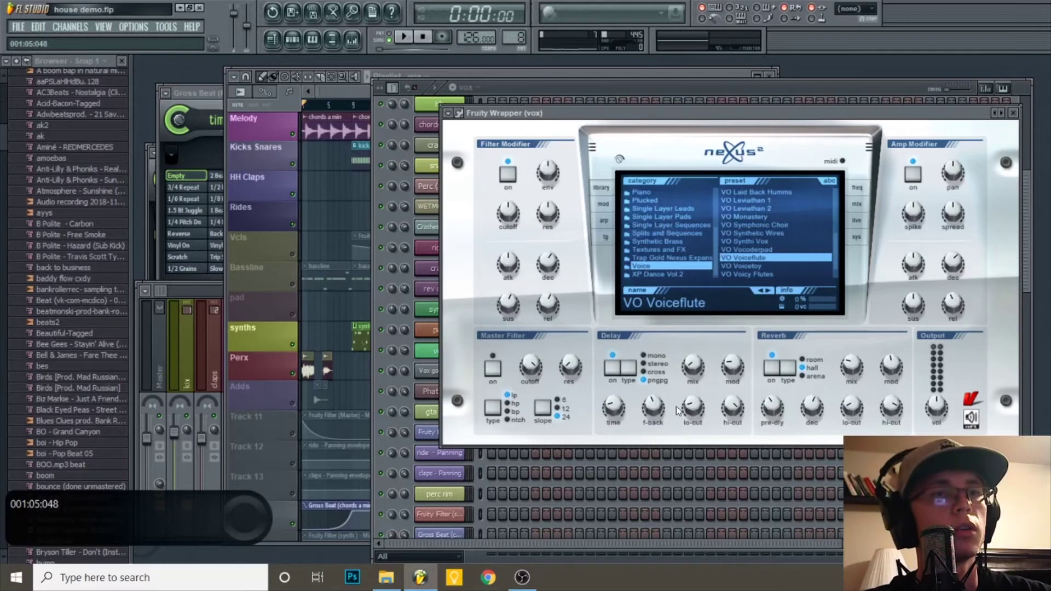
mouse_move(854, 408)
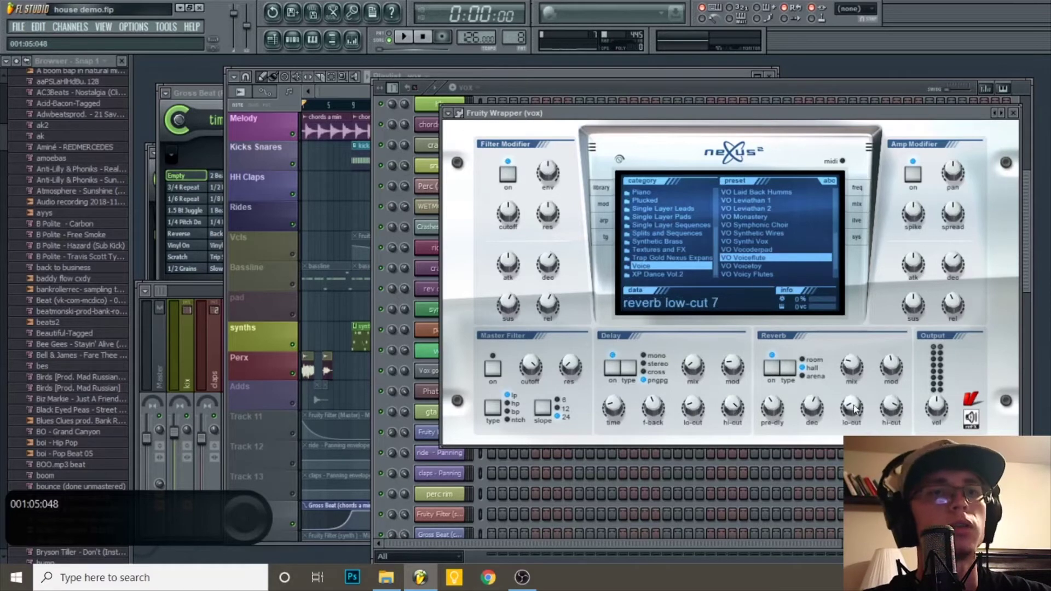
left_click(504, 86)
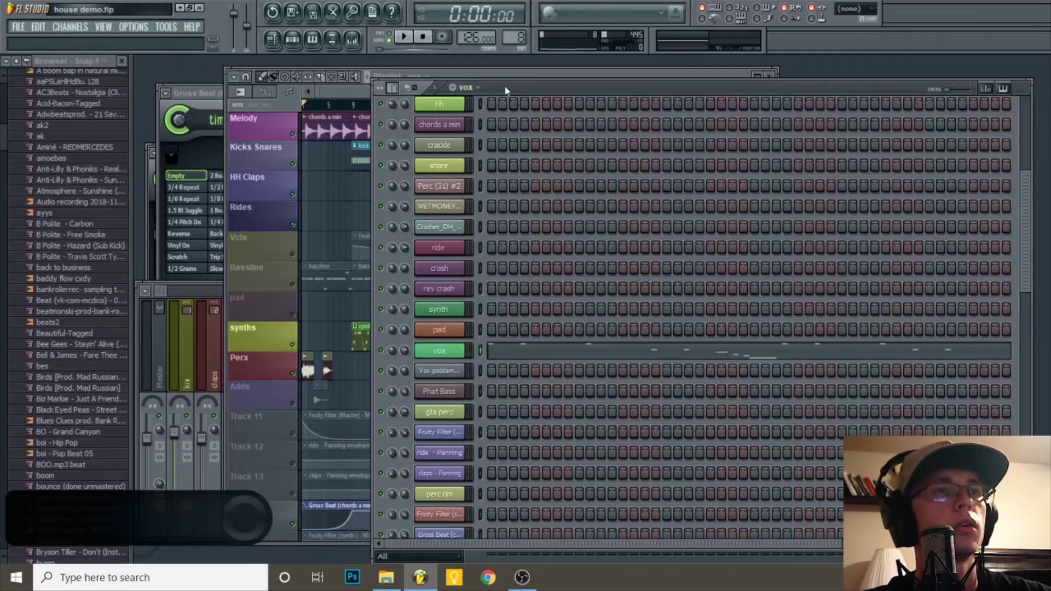
Return to the playlist and unmute the Vcls track
left_click(353, 217)
scroll(359, 246, "down", 3)
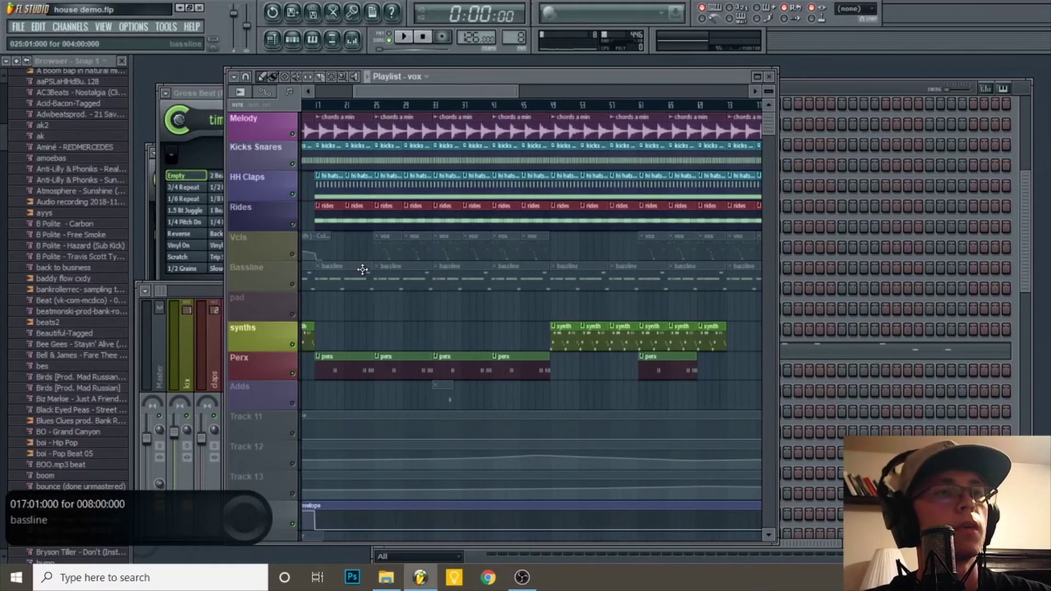
left_click(292, 255)
scroll(362, 241, "down", 3)
scroll(346, 249, "up", 3)
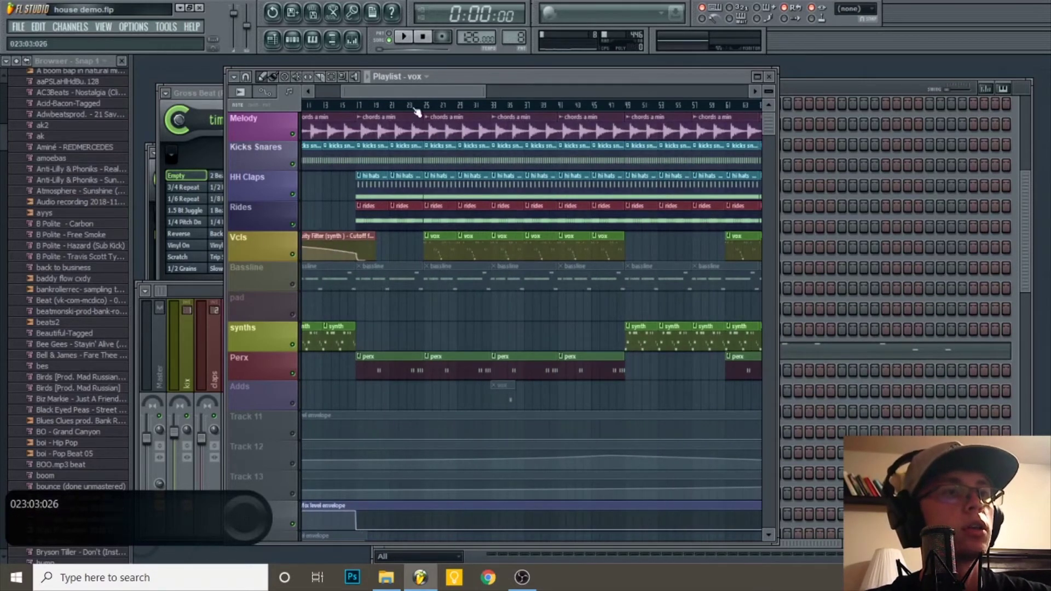
Listen to the arrangement from just before the vox clips at bar 25, stopping playback at the end
scroll(378, 110, "down", 3)
key("space")
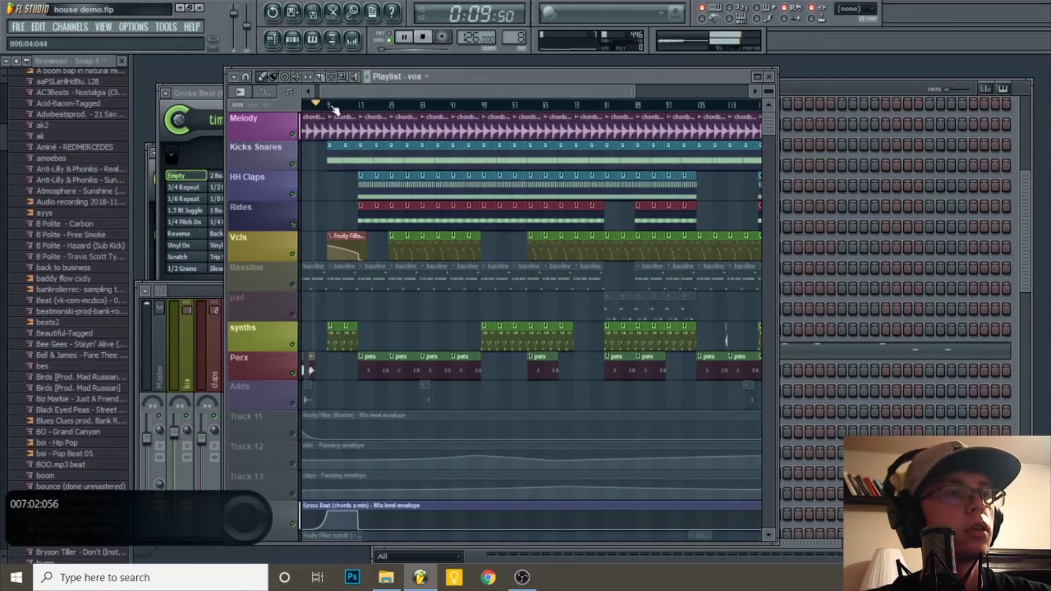
key("space")
scroll(384, 113, "up", 3)
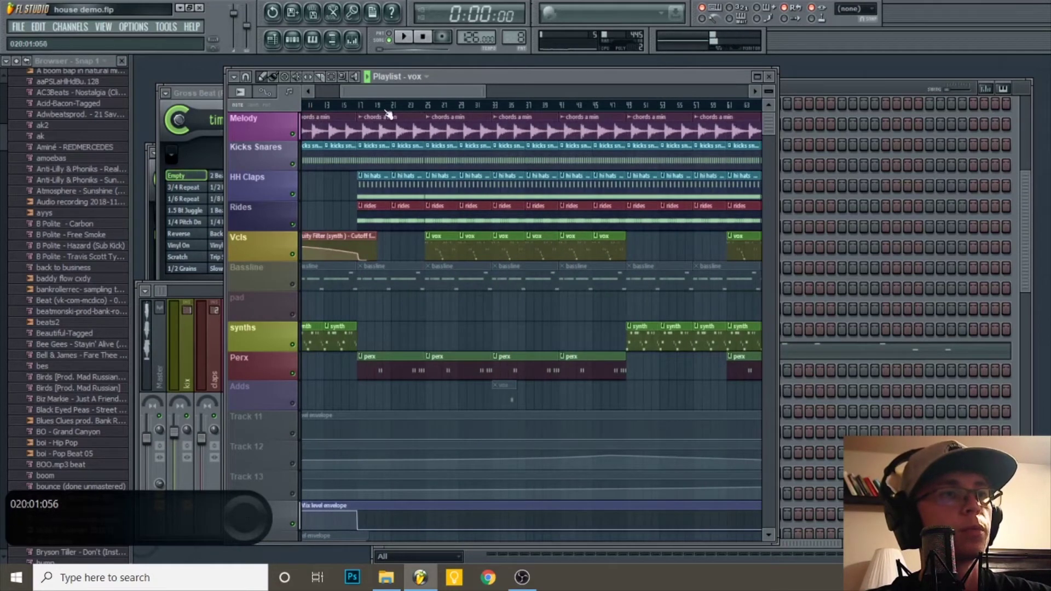
left_click(413, 105)
key("space")
scroll(425, 251, "up", 3)
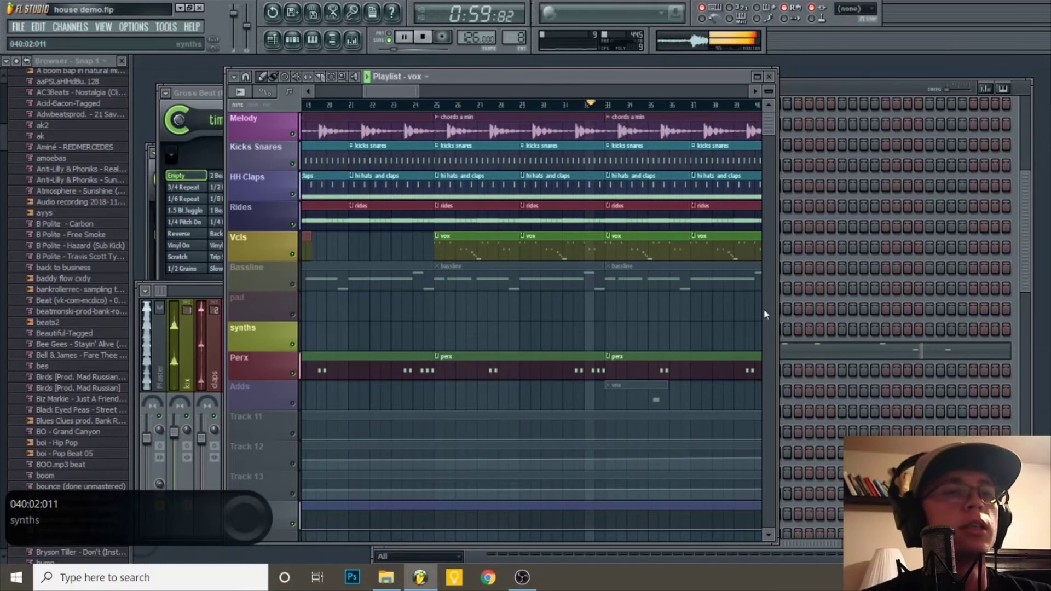
key("space")
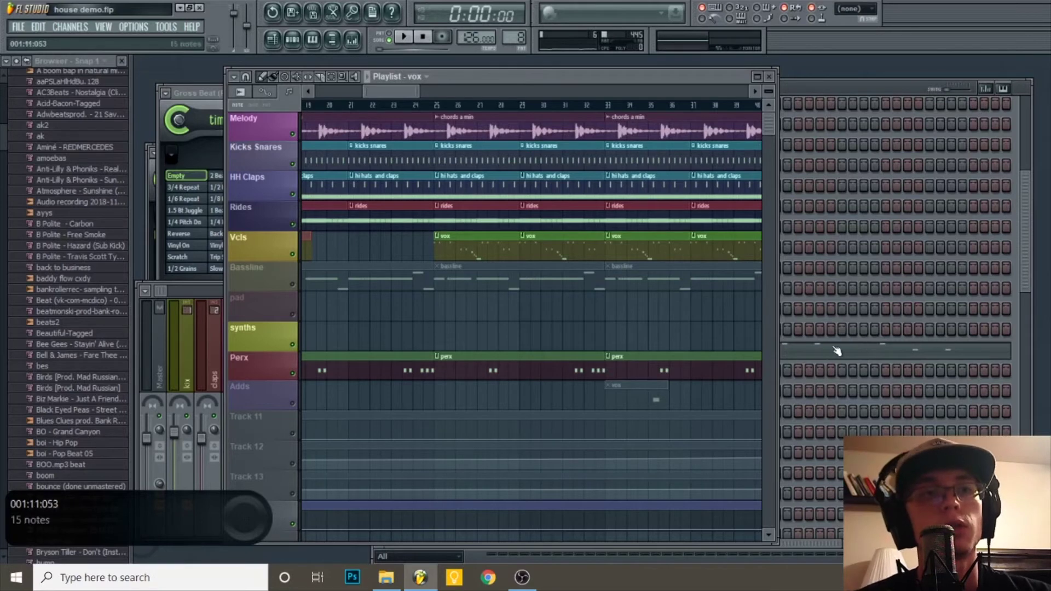
Switch the channel rack to the pad pattern and open the pad channel's notes in the piano roll
scroll(632, 337, "down", 3)
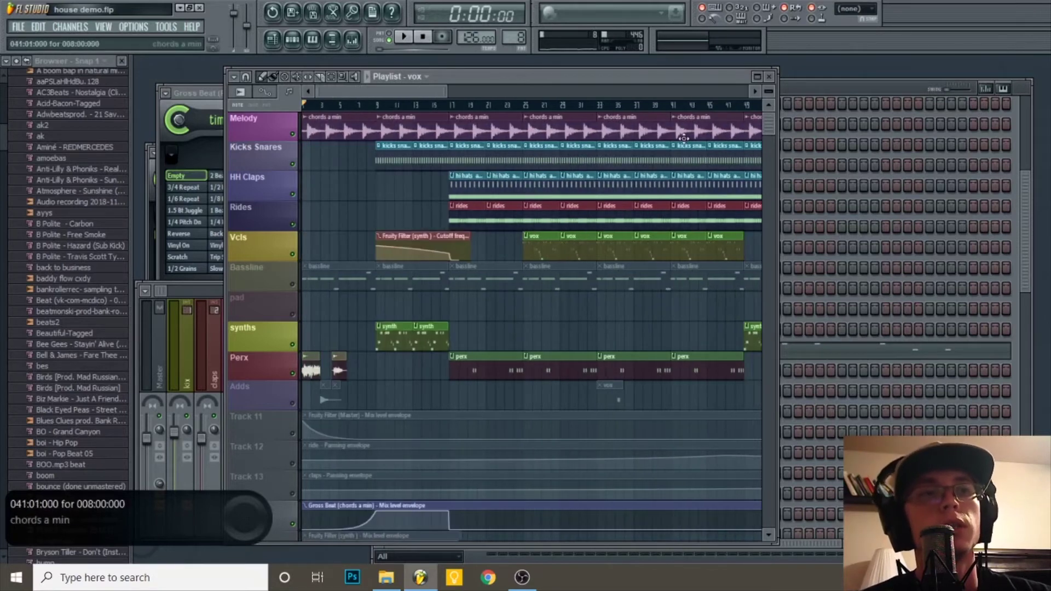
scroll(543, 353, "up", 2)
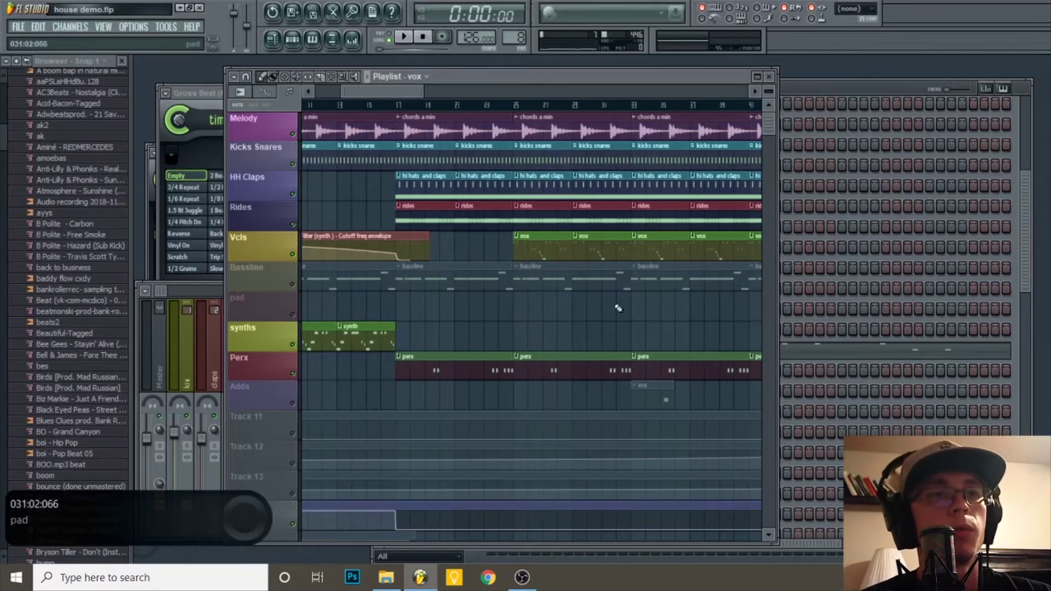
left_click(804, 87)
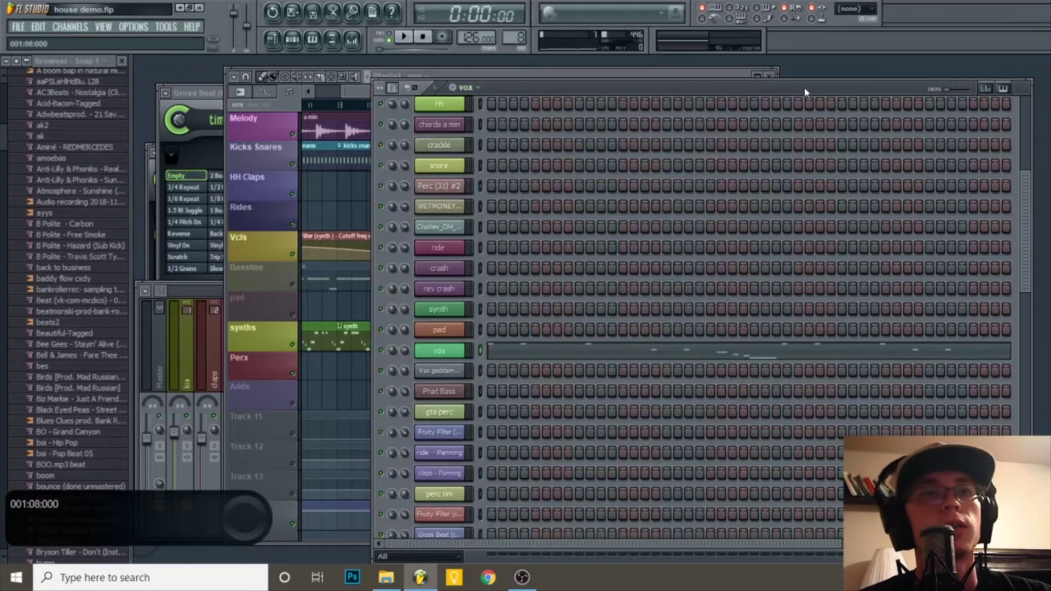
left_click(479, 89)
left_click(497, 192)
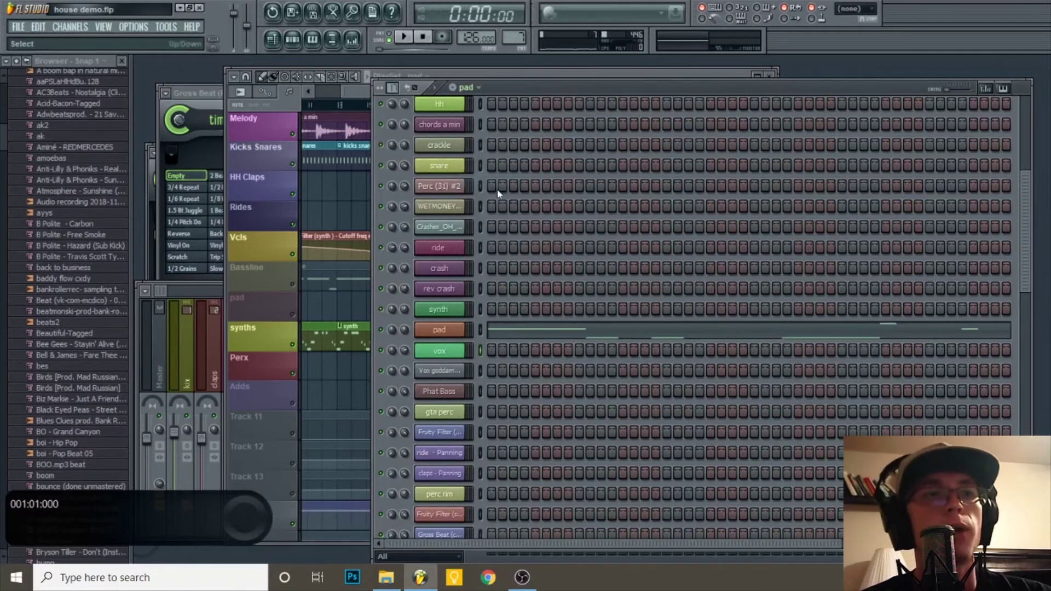
left_click(611, 339)
scroll(605, 307, "down", 4)
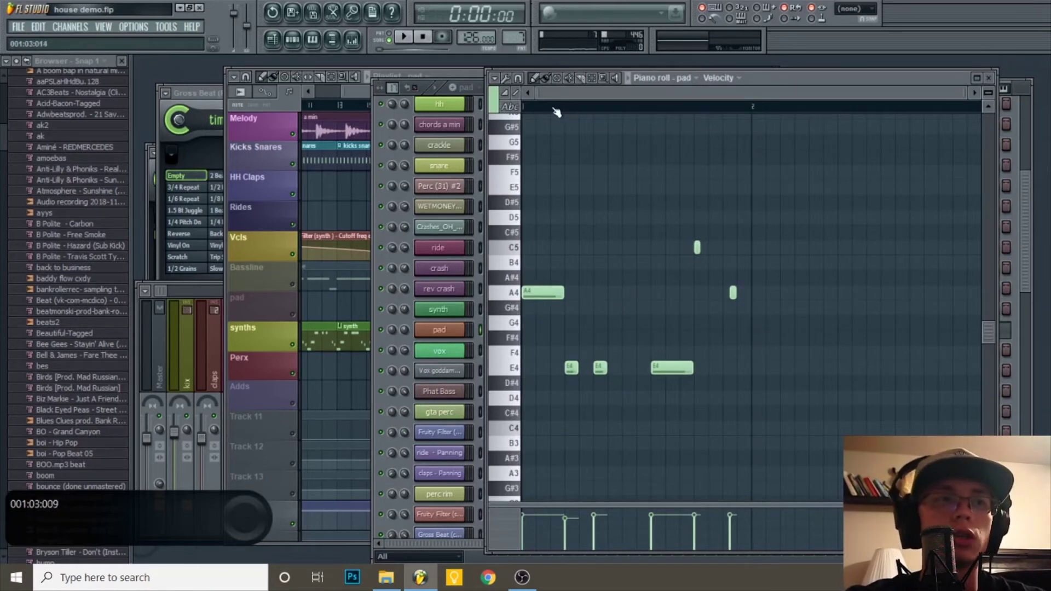
Unmute the pad track in the playlist and place the playback position just before the pad clips at bar 81
left_click(344, 191)
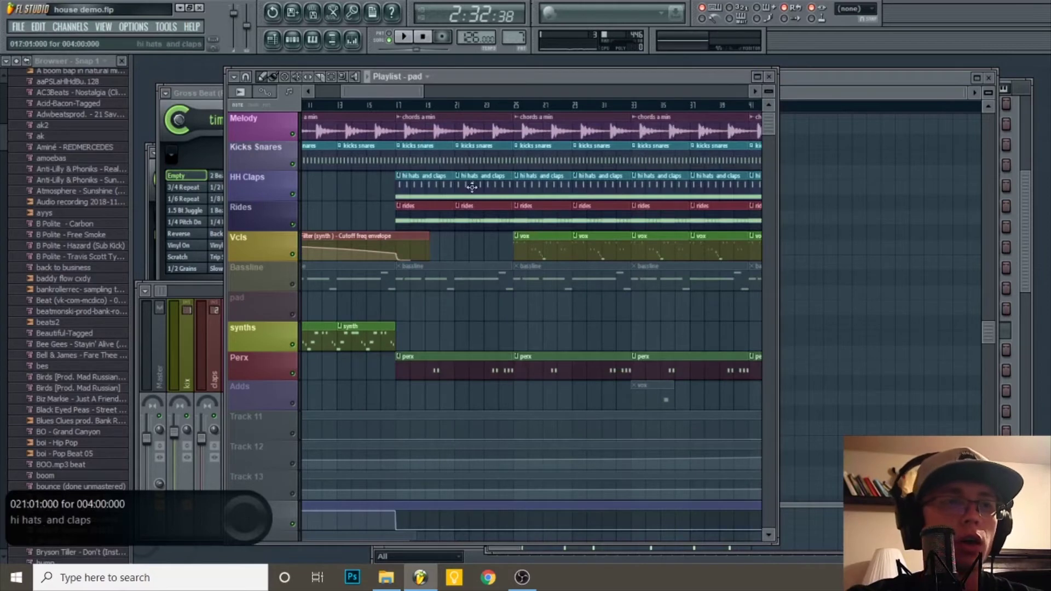
scroll(602, 303, "down", 6)
scroll(637, 308, "up", 4)
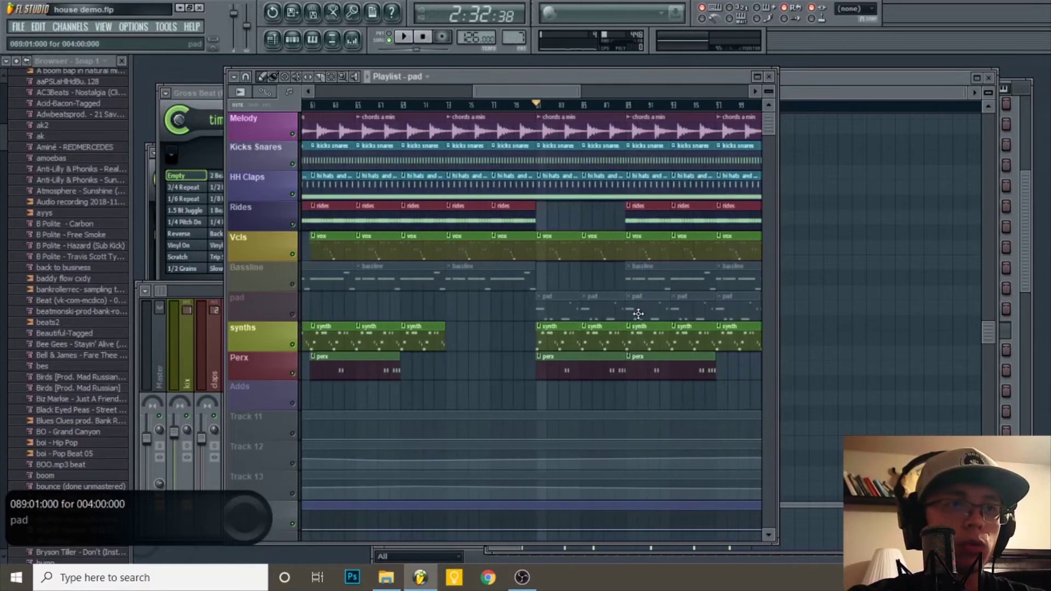
scroll(442, 293, "down", 5)
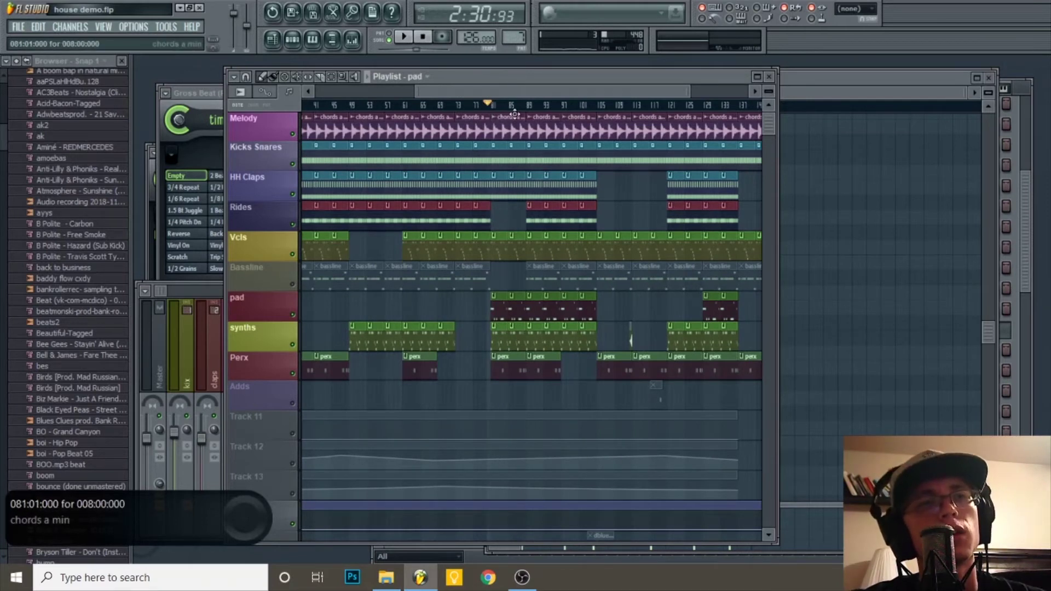
Bring up the piano roll again and examine the pad pattern's notes at closer range
key("F7")
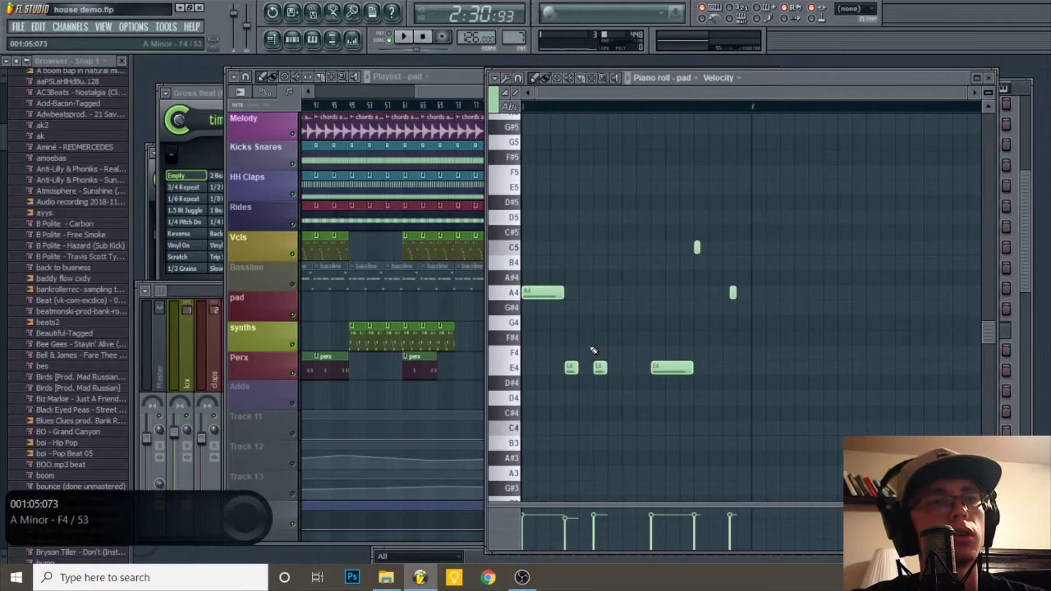
scroll(588, 298, "up", 2)
left_click_drag(627, 94, 602, 94)
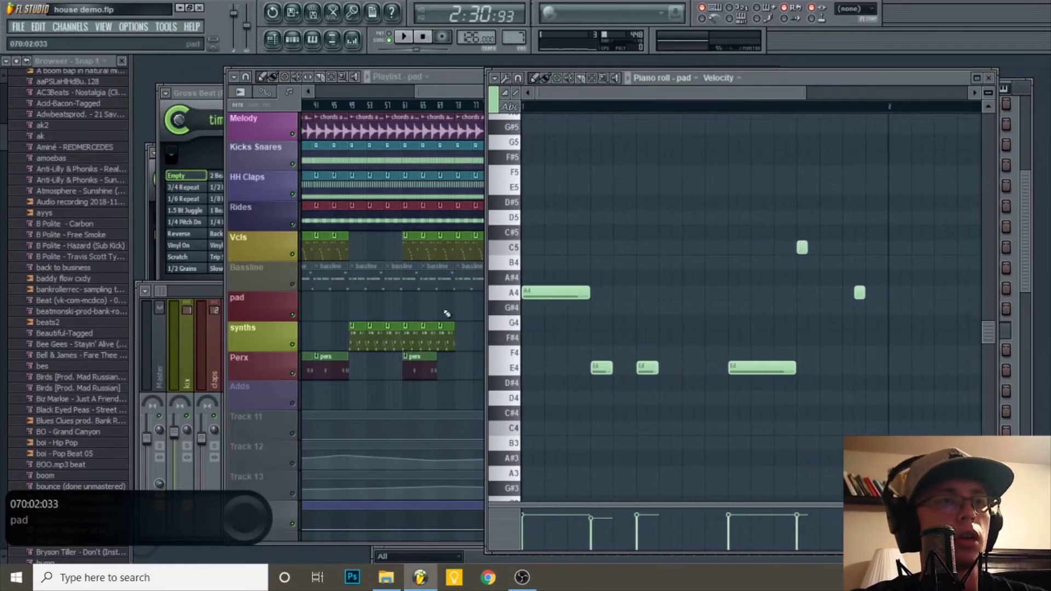
Return to the playlist and listen to the arrangement from the pad clips at bar 81, viewing the clips at closer range
left_click(445, 312)
key("space")
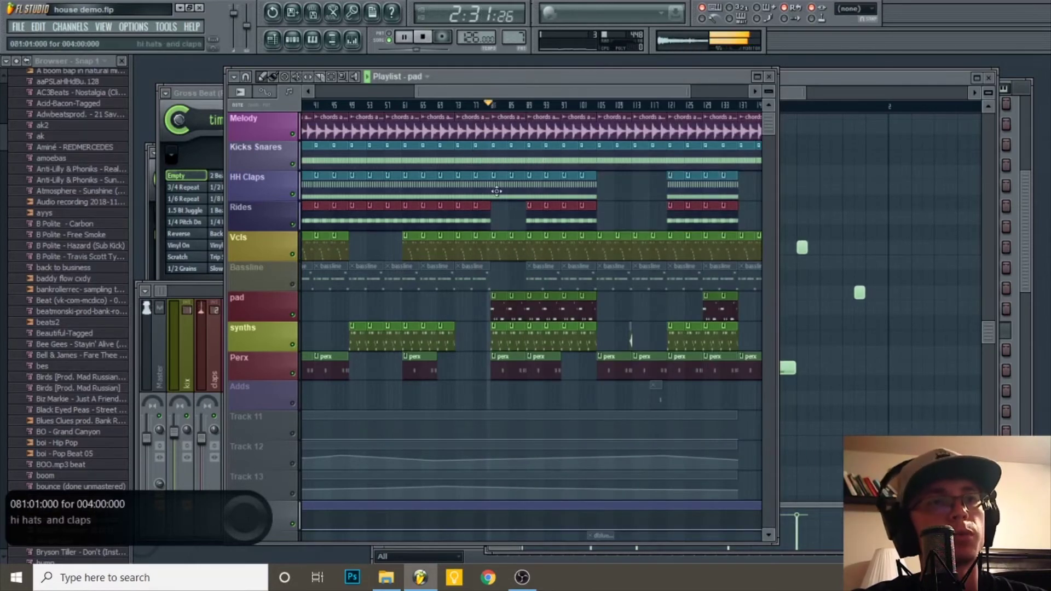
scroll(487, 108, "up", 3)
scroll(522, 276, "up", 1)
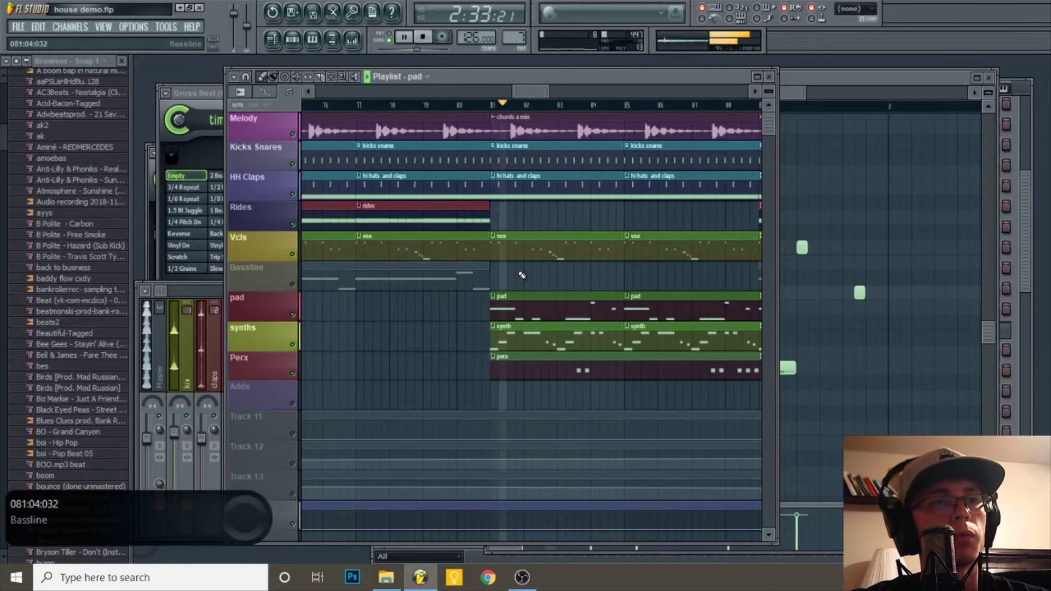
scroll(462, 320, "down", 5)
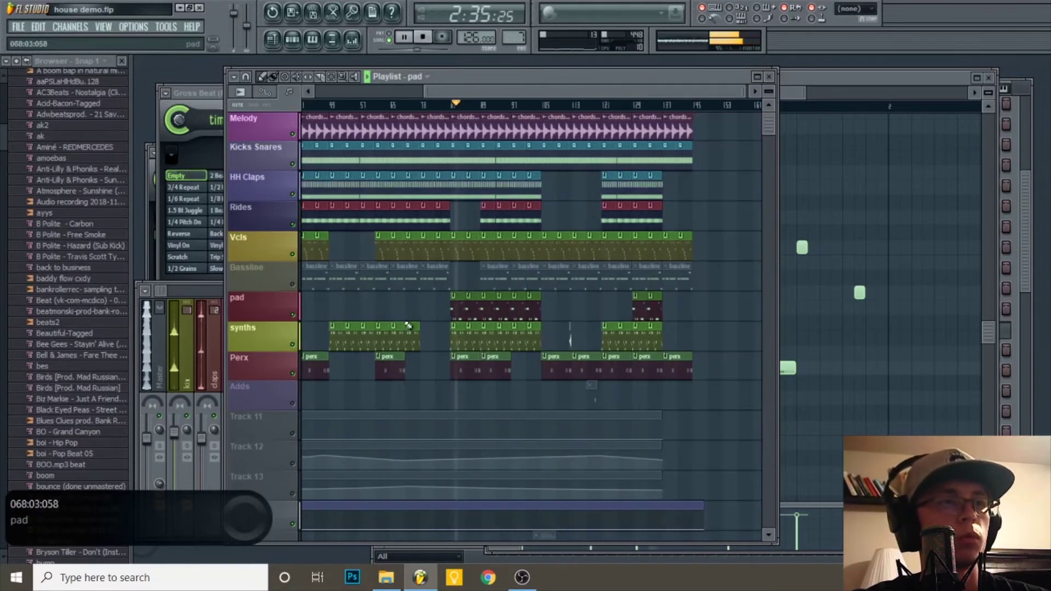
scroll(450, 326, "up", 3)
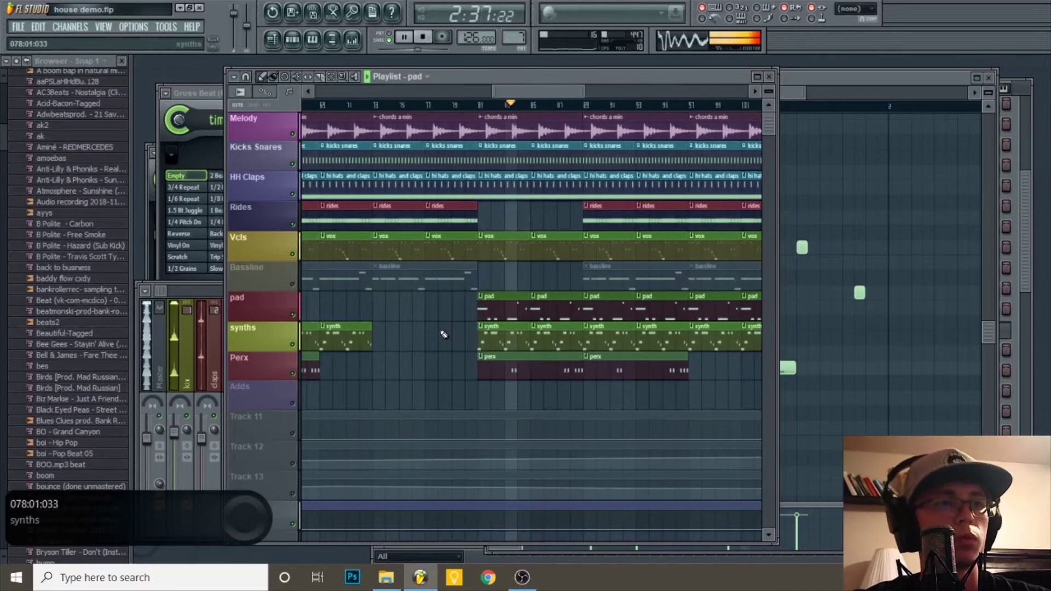
Unmute the synth volume envelope on Track 16 and play briefly from the synth clips at bar 49, stopping playback at the end
scroll(410, 379, "down", 4)
scroll(362, 359, "down", 3)
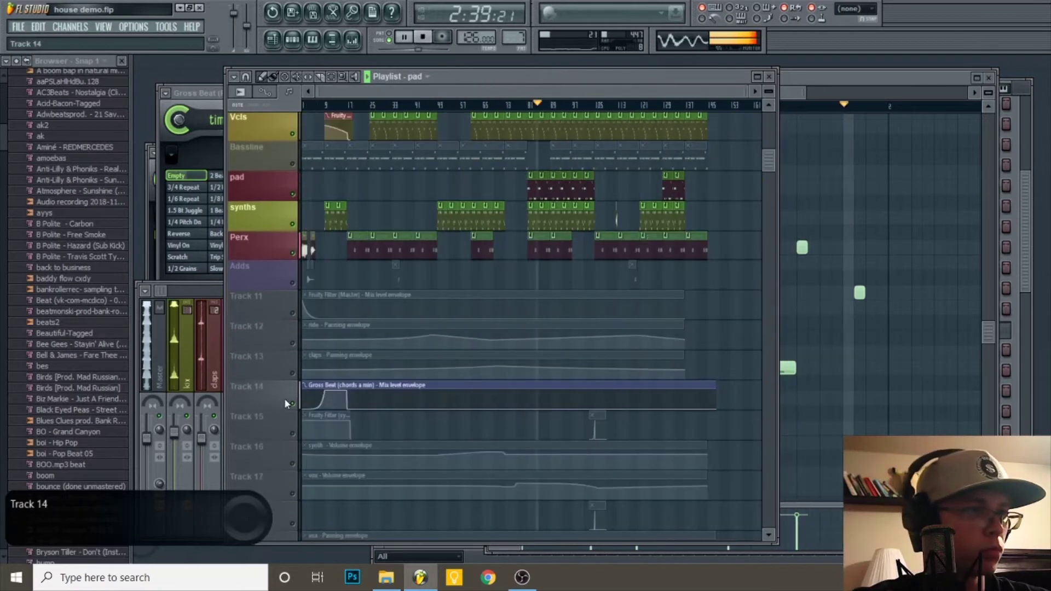
scroll(272, 368, "up", 1)
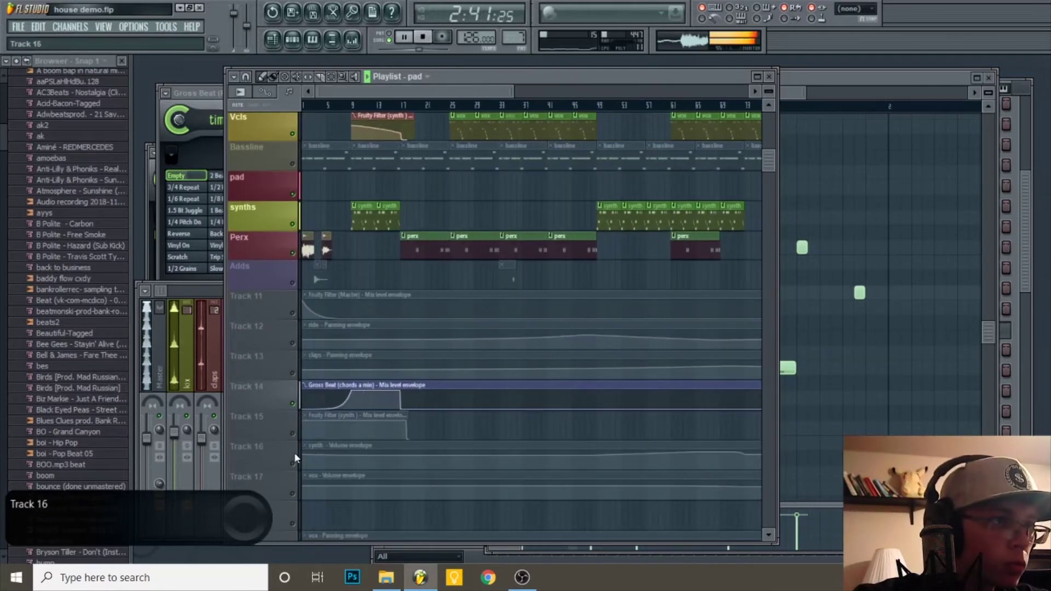
key("space")
left_click(602, 107)
key("space")
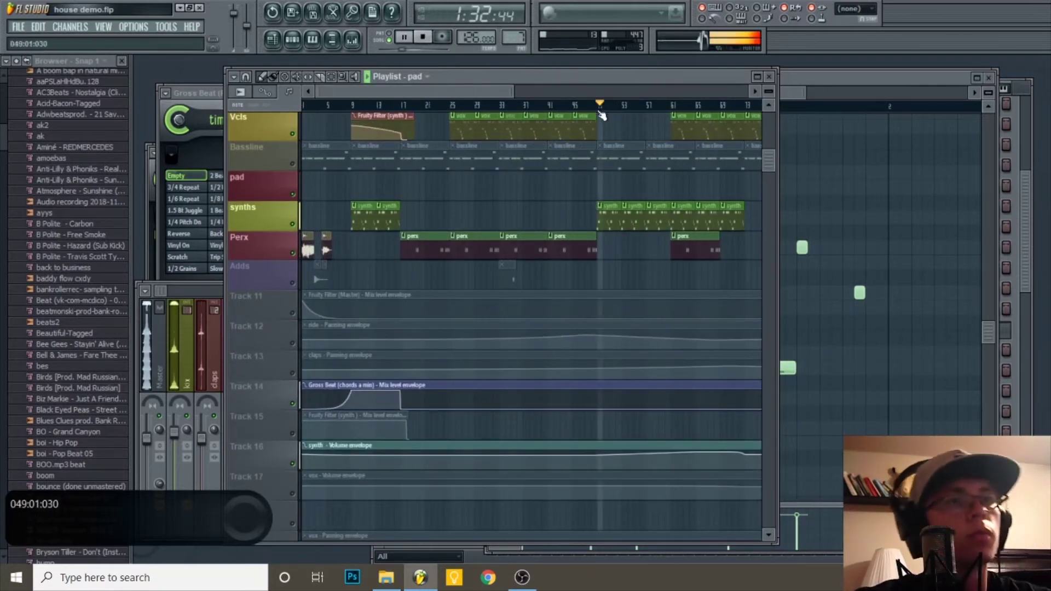
scroll(602, 193, "up", 3)
scroll(598, 212, "up", 2)
scroll(598, 212, "up", 2)
scroll(584, 252, "down", 2)
key("space")
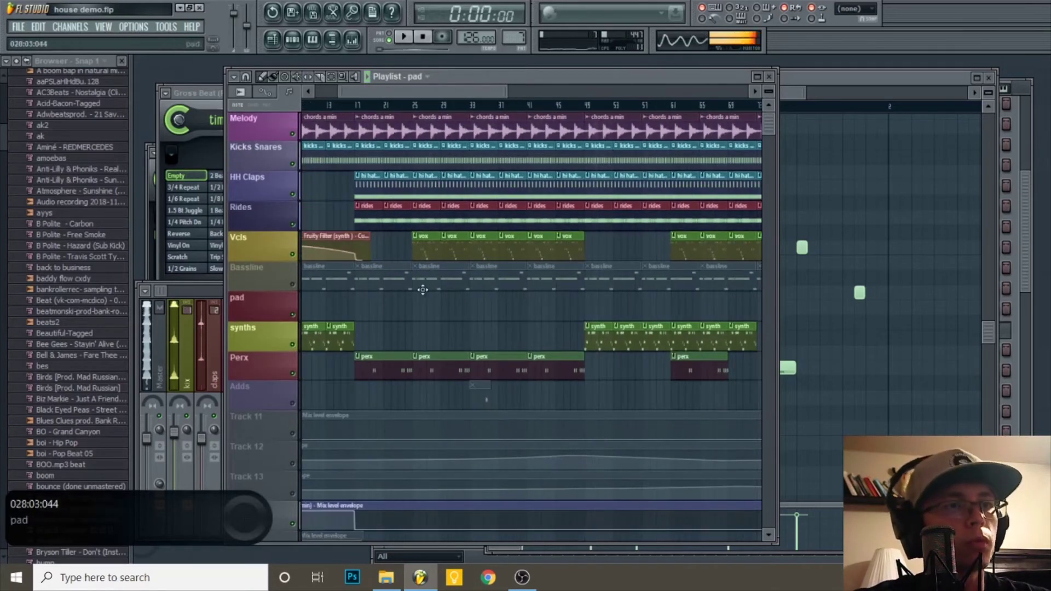
Play the arrangement from just before the pad clips at bar 81 and look over the automation tracks during playback
scroll(547, 261, "down", 1)
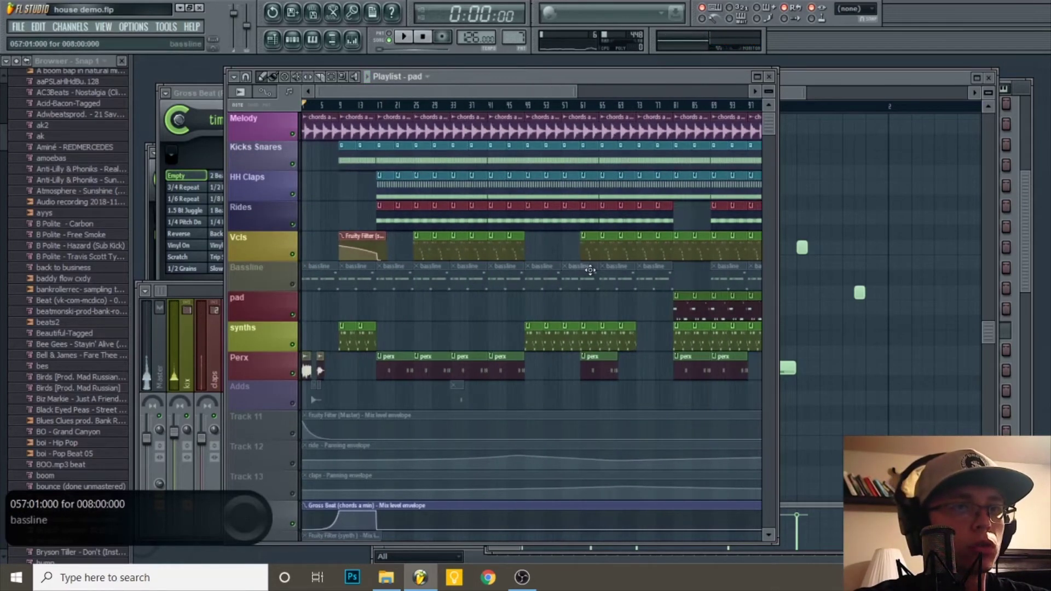
scroll(671, 276, "up", 3)
left_click(655, 107)
key("space")
scroll(680, 281, "down", 2)
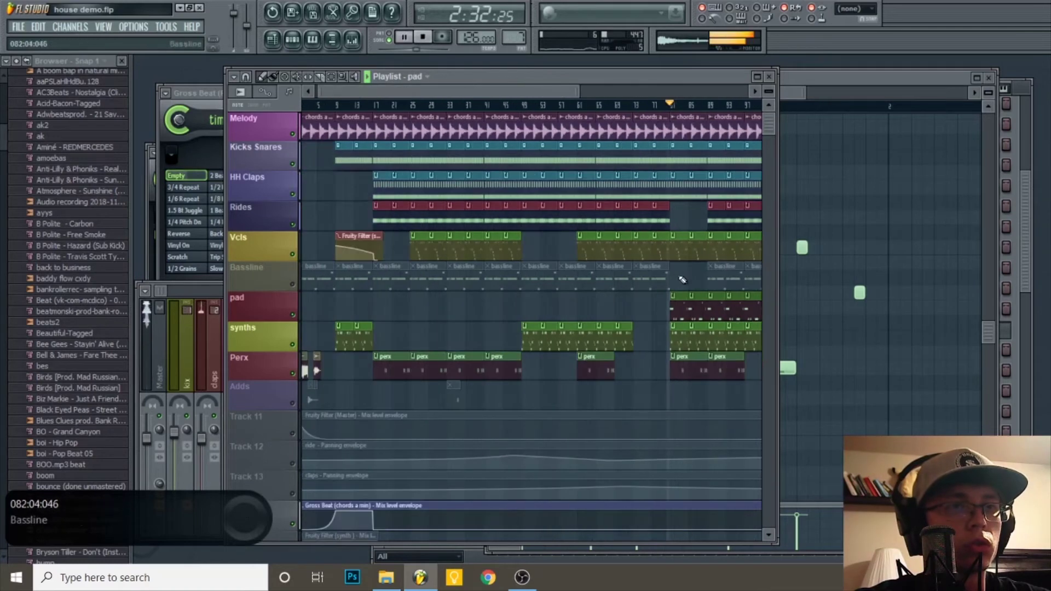
scroll(493, 317, "down", 4)
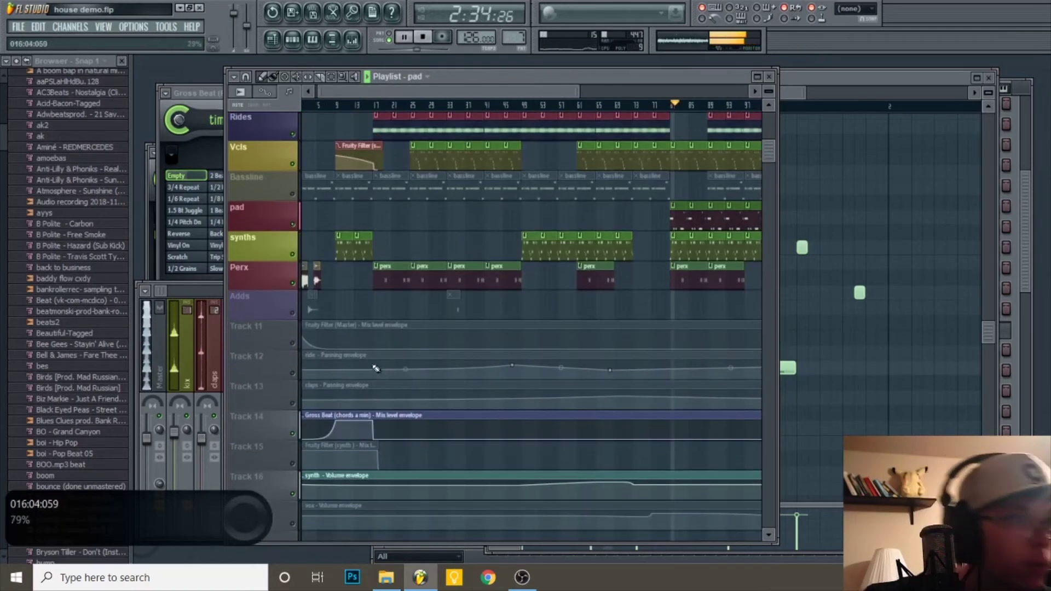
scroll(481, 307, "down", 2)
scroll(481, 312, "down", 1)
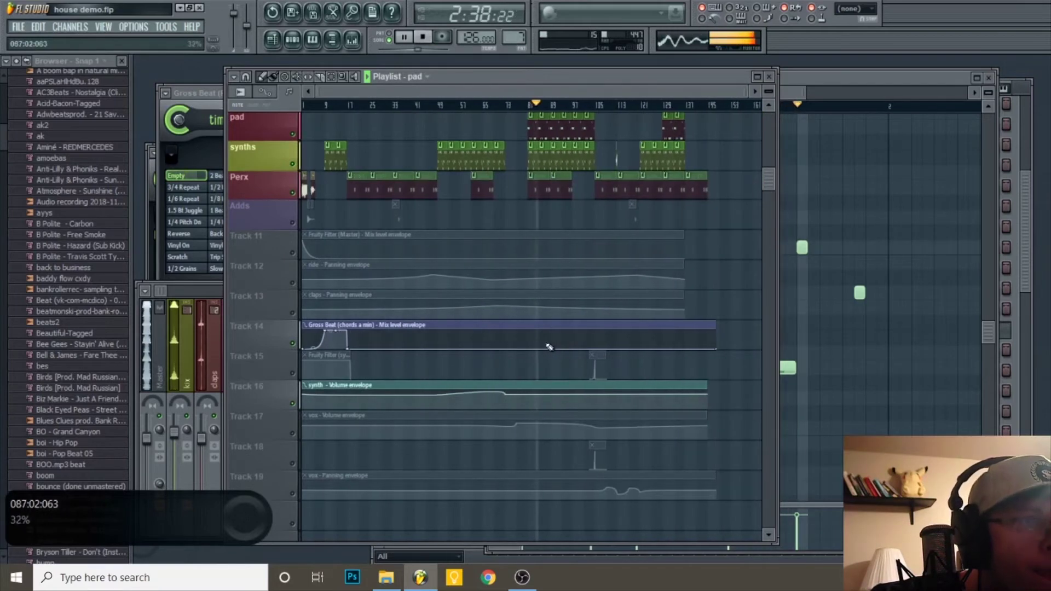
scroll(547, 346, "up", 2)
scroll(522, 210, "up", 4)
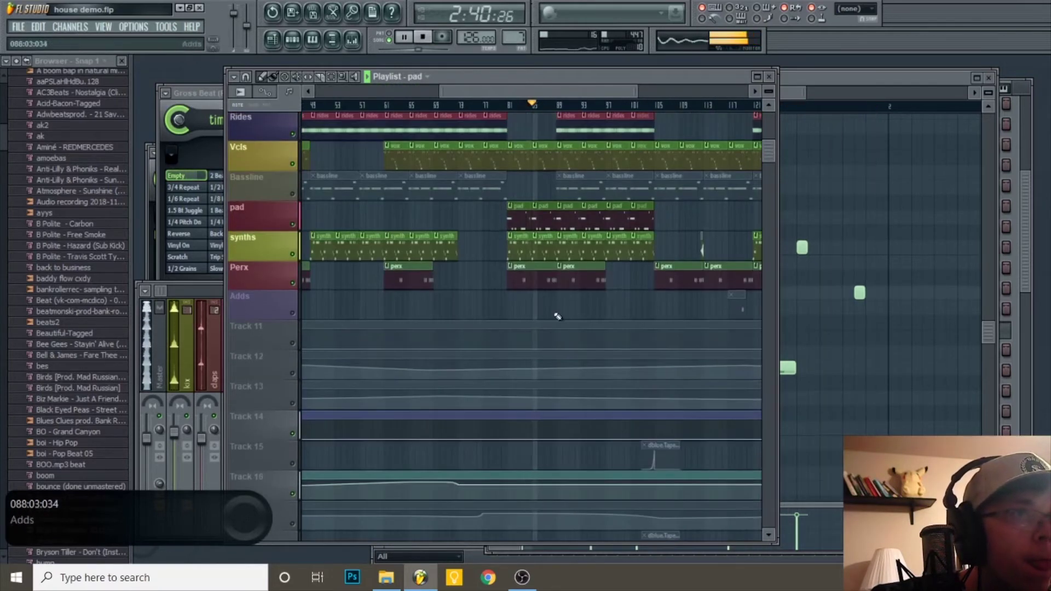
scroll(514, 332, "down", 3)
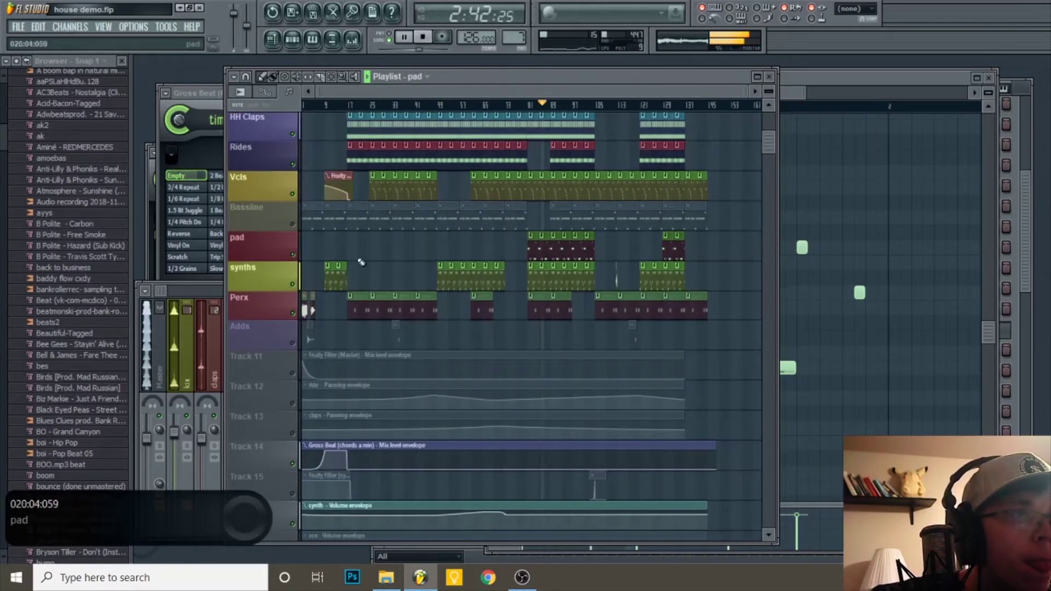
Unmute the master filter, ride panning and claps panning envelopes on Tracks 11, 12 and 13, restarting playback from the beginning
left_click(300, 382)
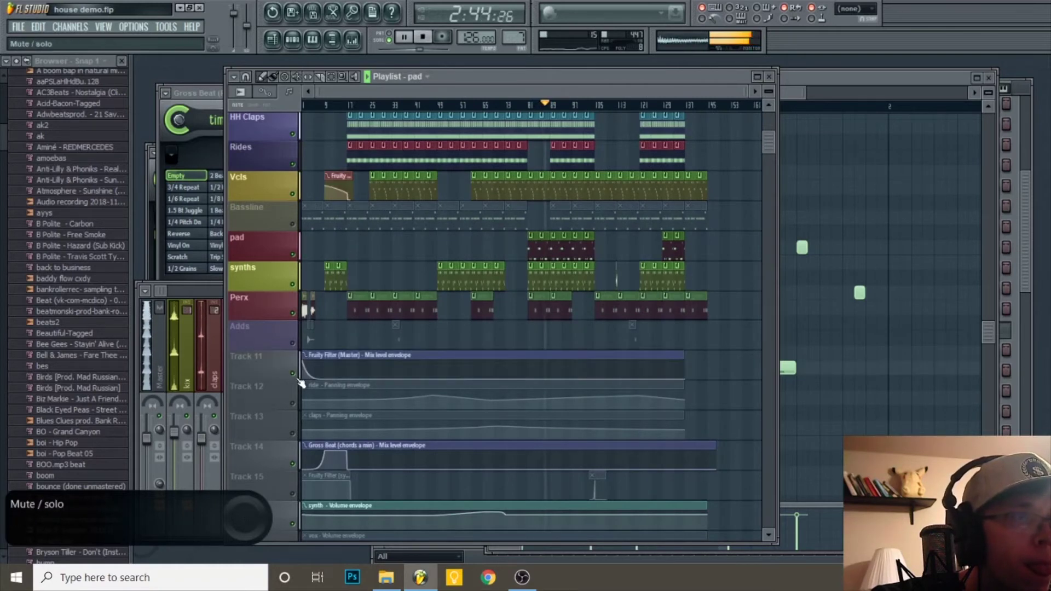
key("space")
key("space")
left_click(294, 404)
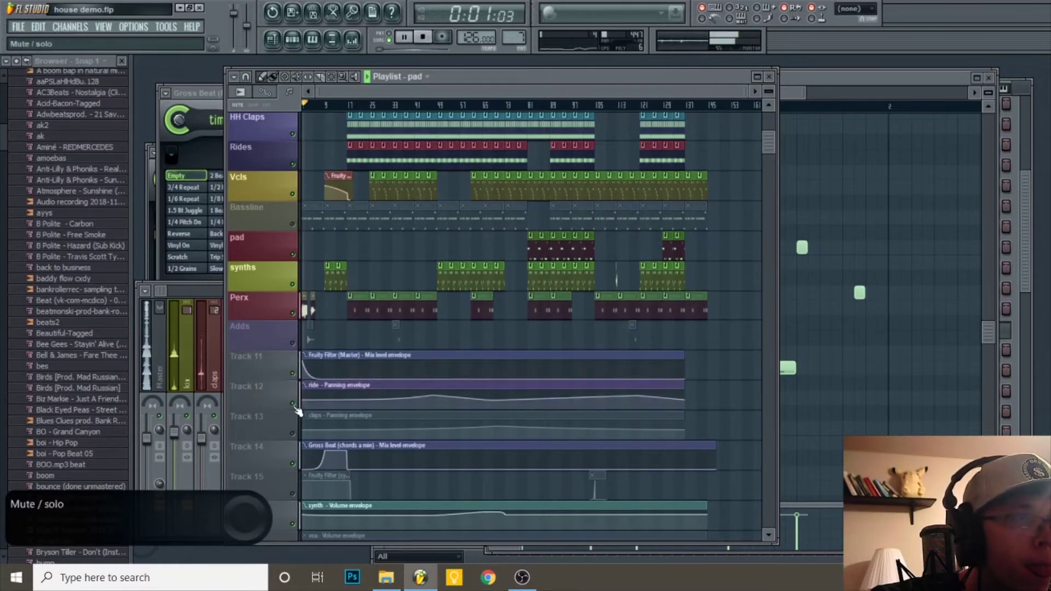
left_click(292, 433)
Unmute the remaining automation on Tracks 15, 17, 18 and 19 of the playlist
scroll(295, 436, "down", 4)
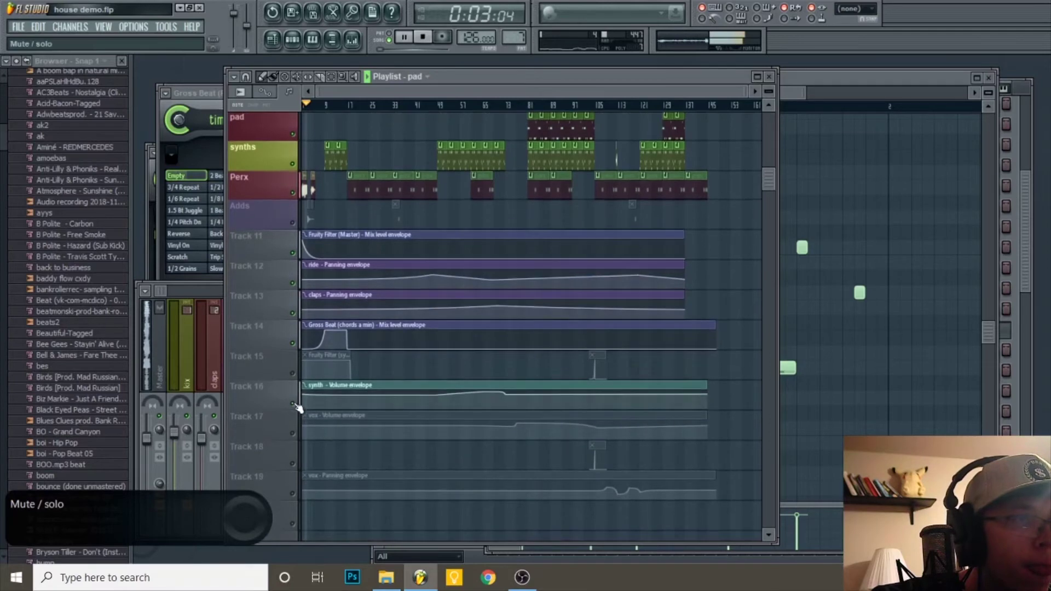
left_click(292, 374)
left_click(292, 463)
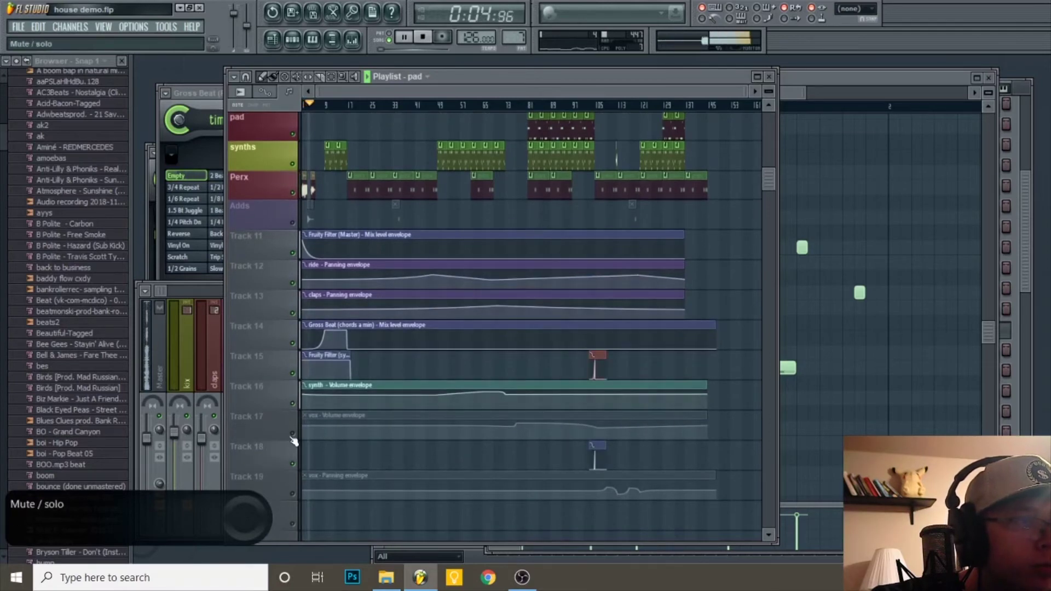
left_click(292, 434)
left_click(292, 493)
scroll(343, 453, "down", 4)
scroll(477, 274, "up", 8)
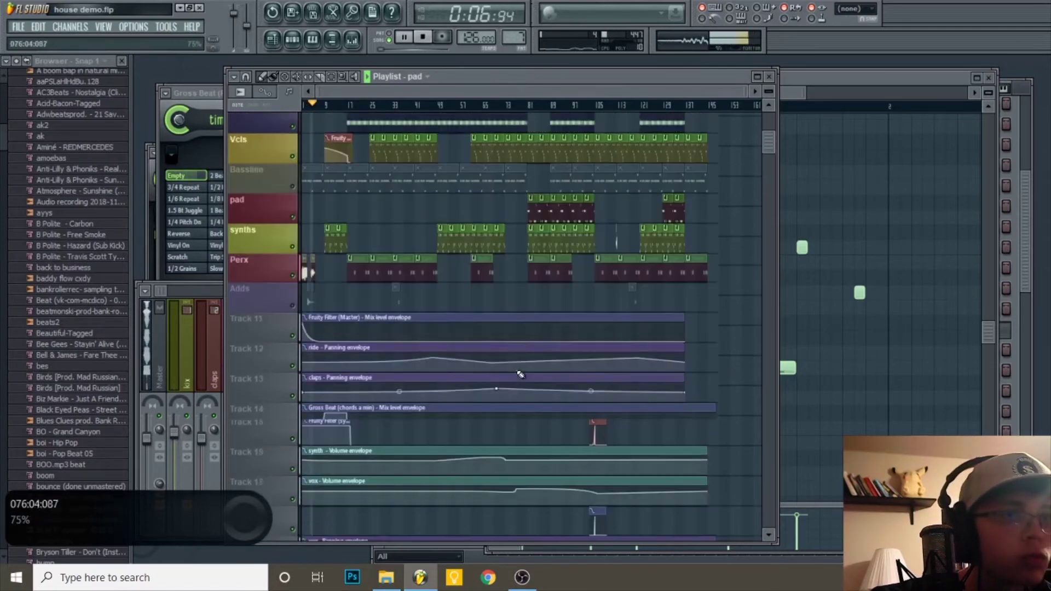
Listen to the pad section from just after bar 81 with the automation active, stopping playback before bar 89
left_click(535, 105)
scroll(544, 198, "up", 3)
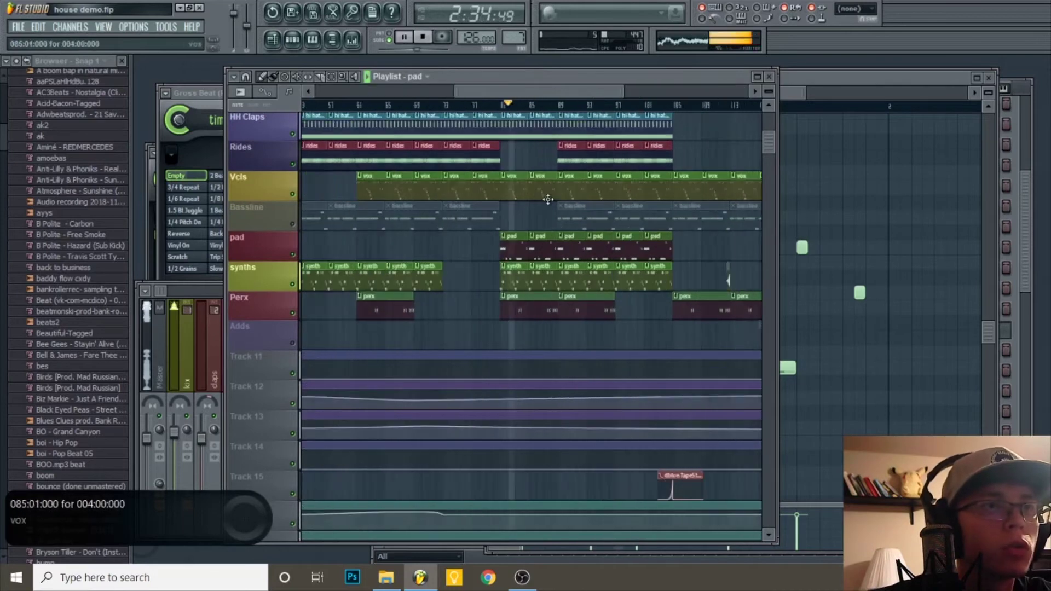
scroll(504, 195, "up", 2)
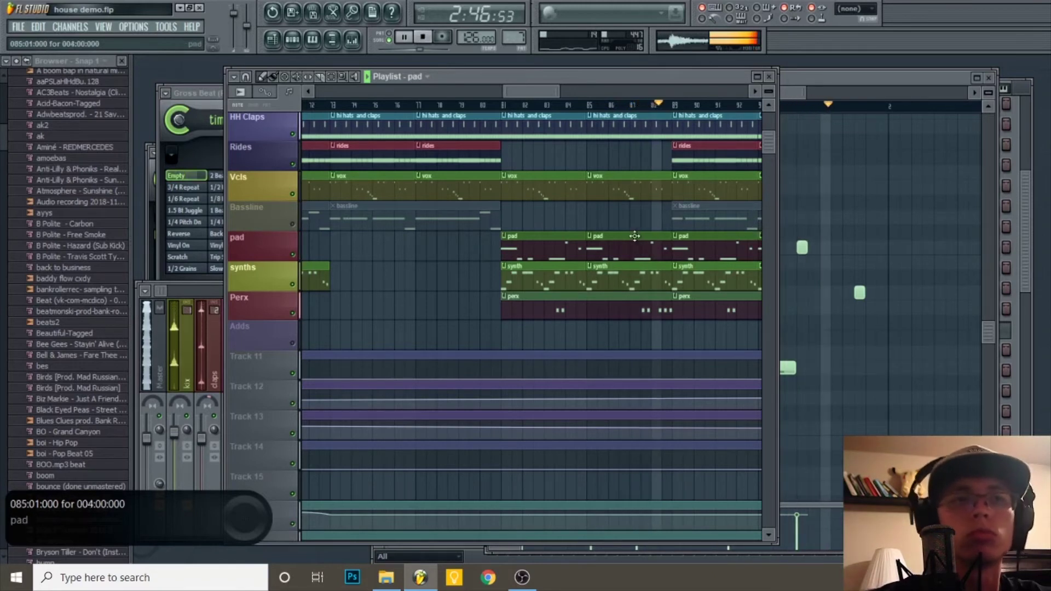
key("space")
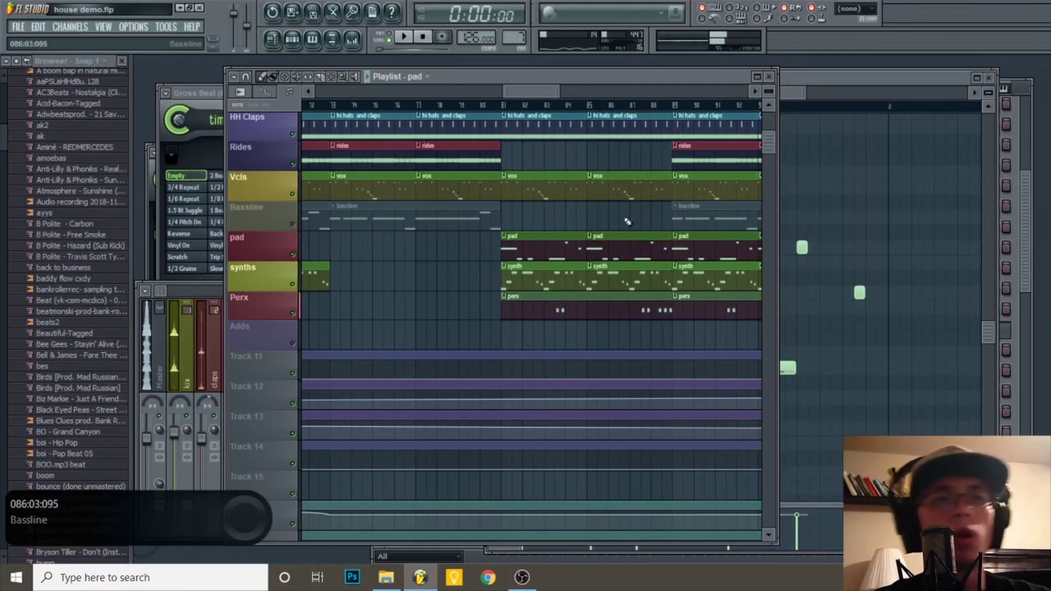
Unmute the Adds track and place the playback position at its vox clip at bar 33
scroll(628, 219, "down", 5)
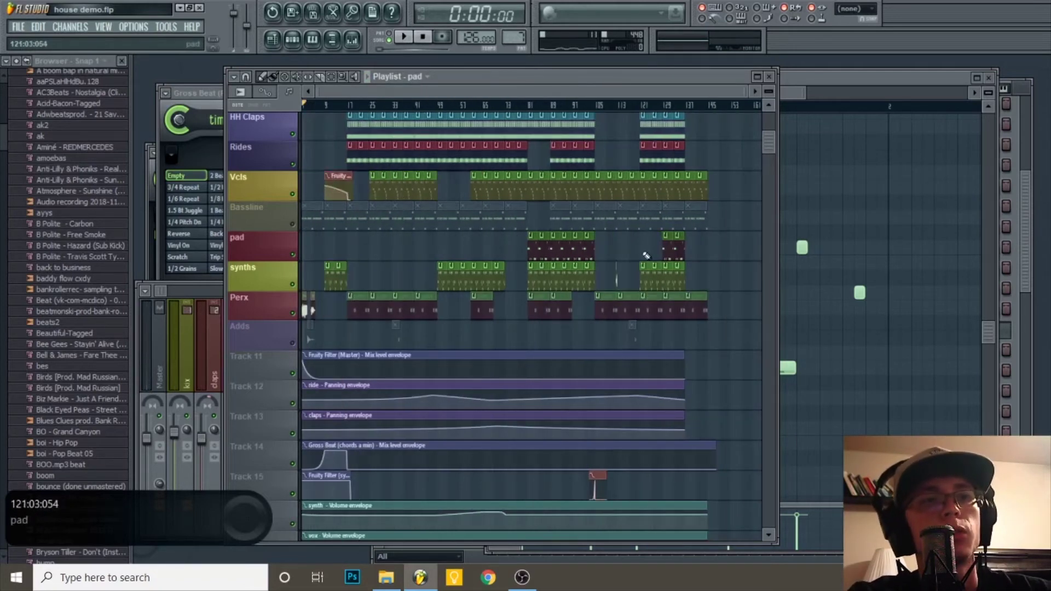
left_click(293, 344)
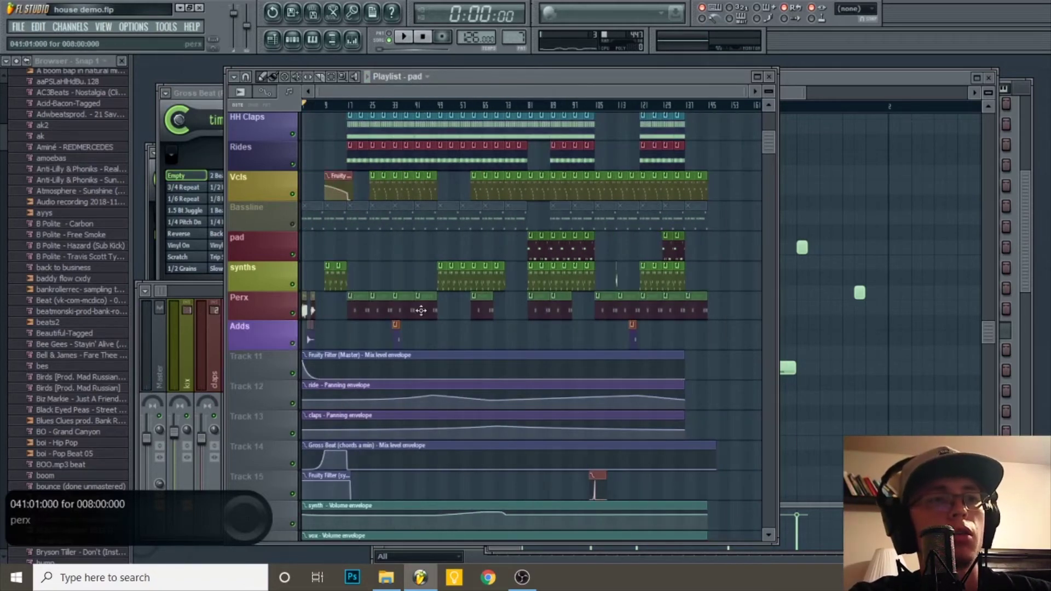
scroll(387, 321, "up", 10)
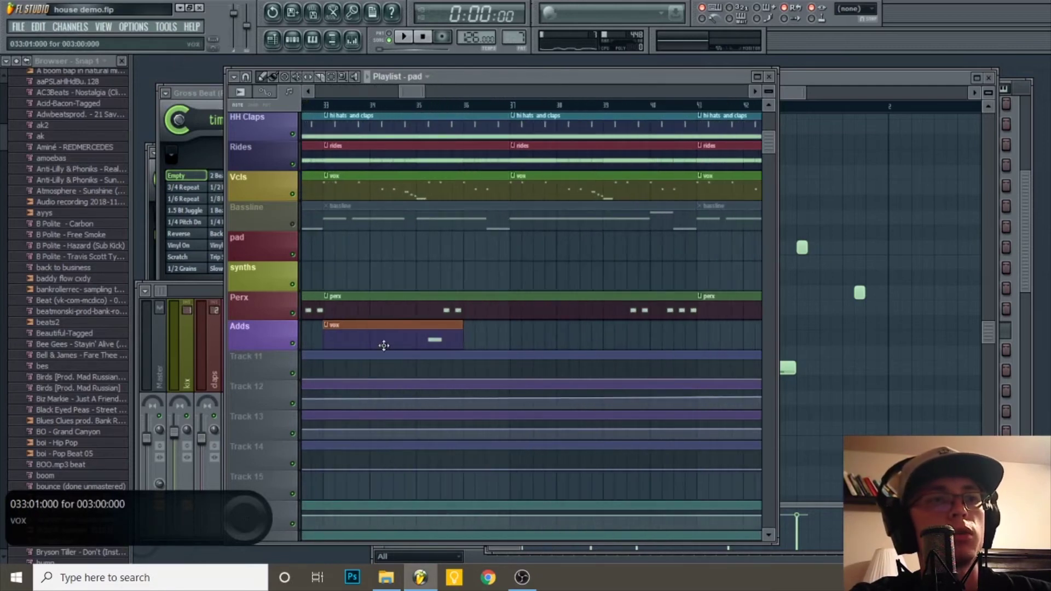
left_click(330, 103)
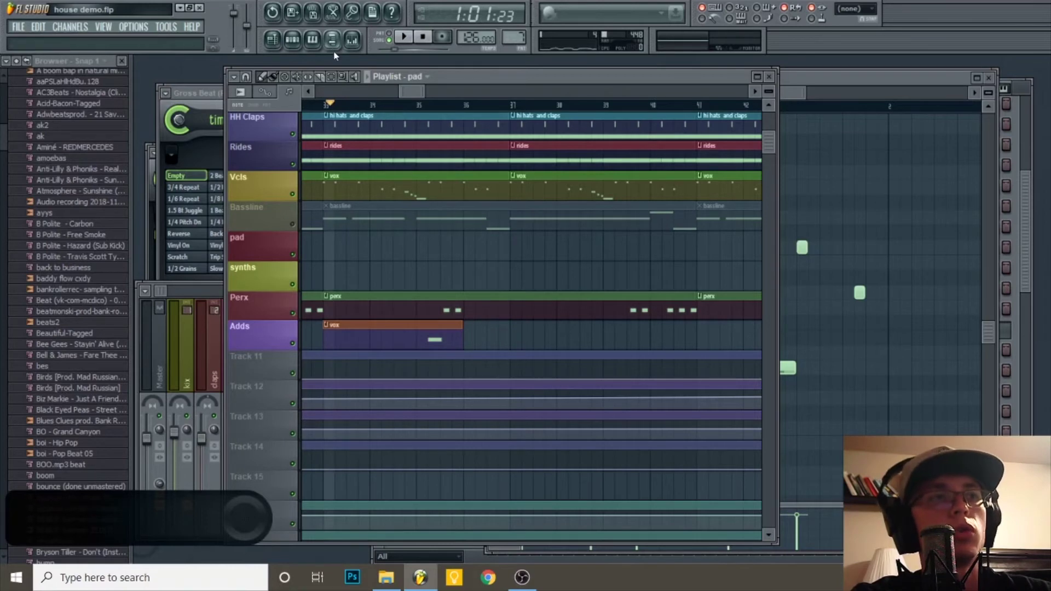
Bring up the channel rack and open the channel settings of the Vox goddamm 2 sample
left_click(292, 38)
scroll(440, 367, "down", 3)
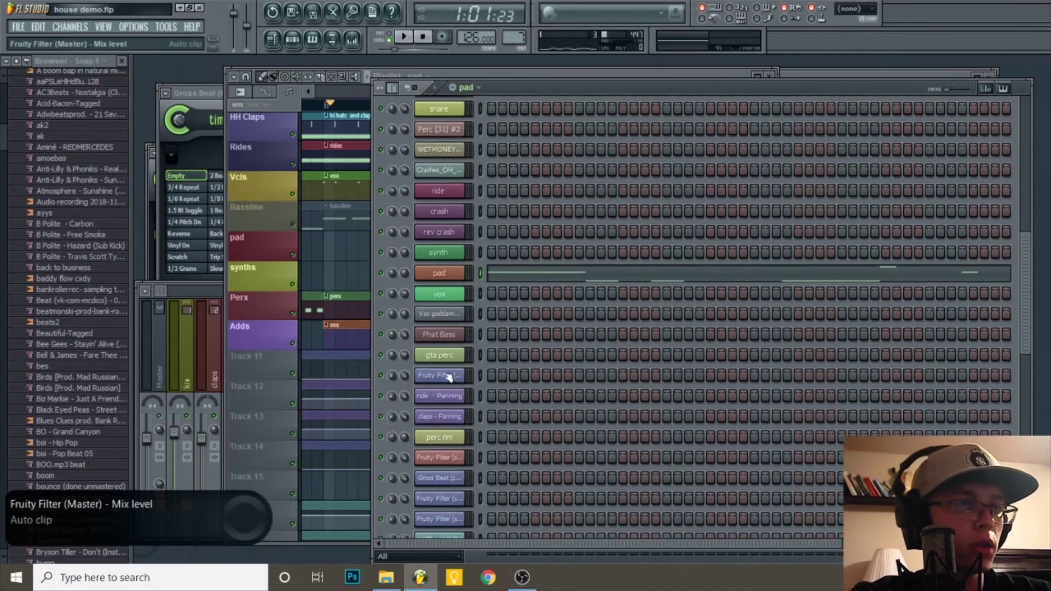
left_click(440, 309)
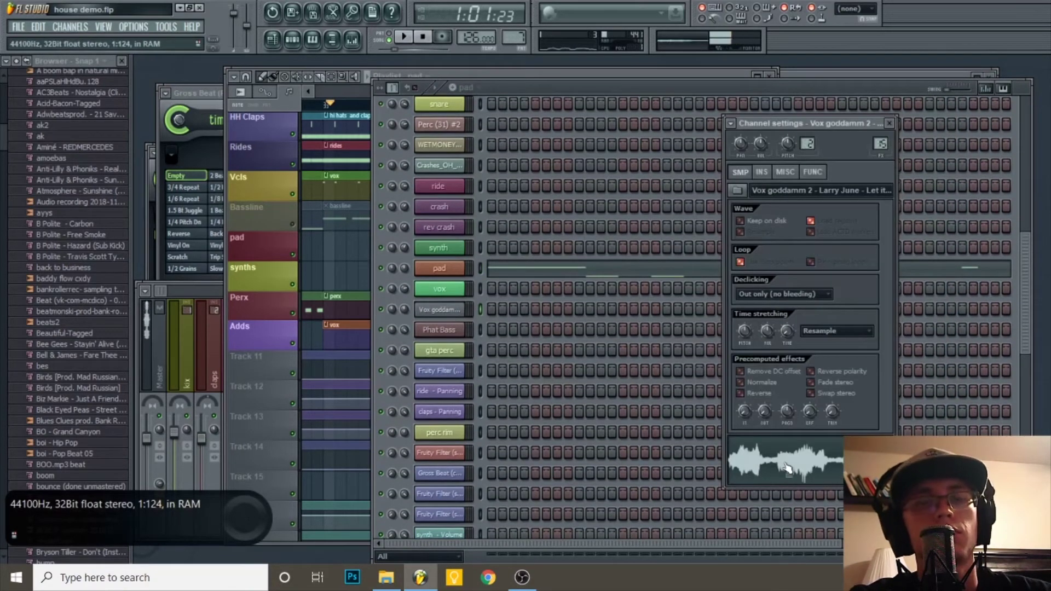
Return to the playlist and examine the Adds track's vox clip at bar 33 in relation to the whole arrangement
left_click(352, 251)
scroll(363, 277, "down", 5)
scroll(373, 315, "up", 3)
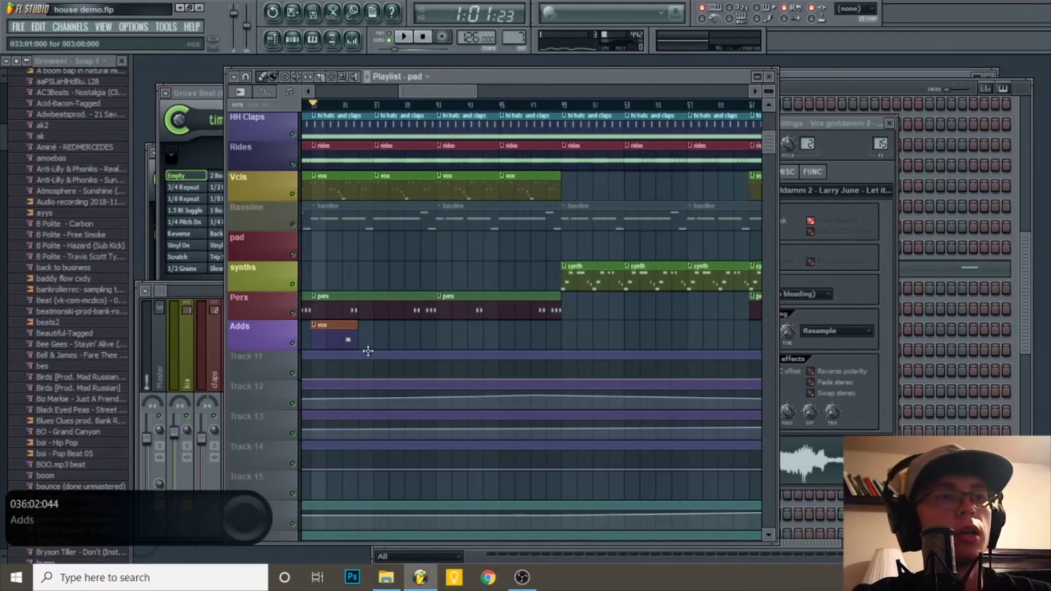
scroll(348, 326, "down", 2)
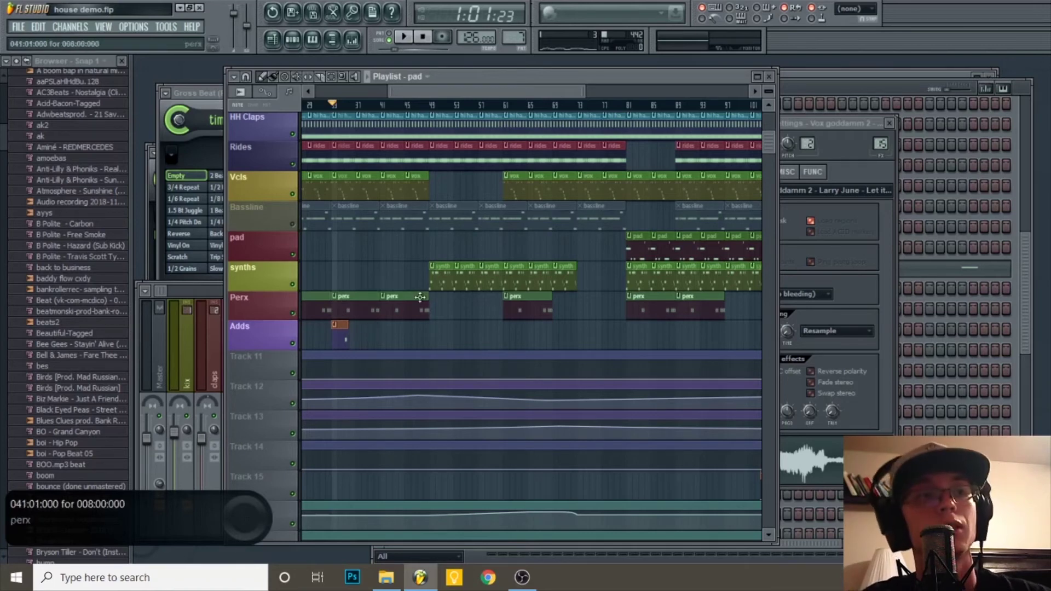
scroll(430, 330, "up", 2)
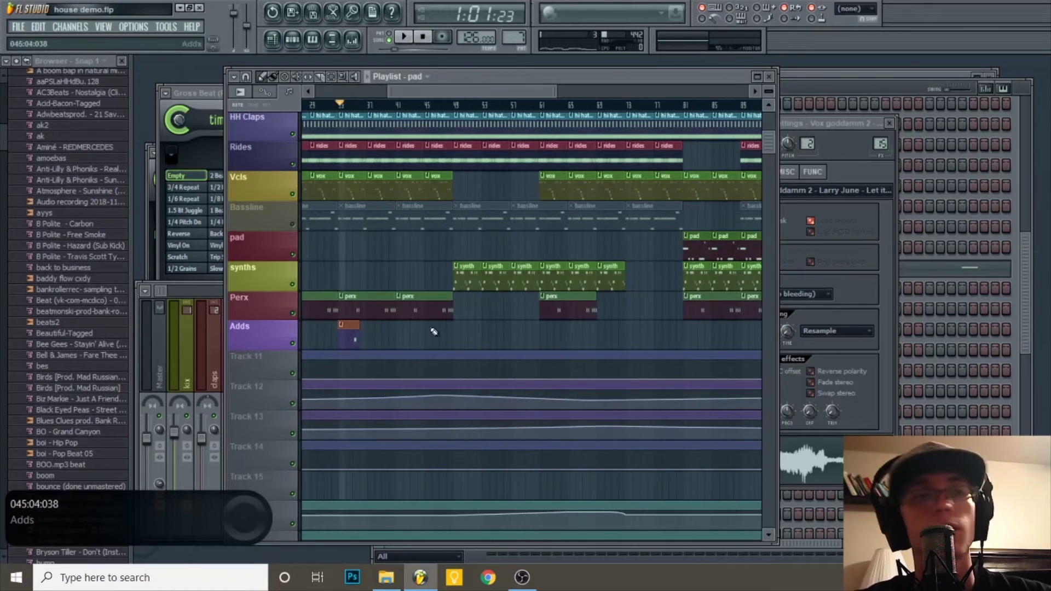
scroll(415, 328, "down", 3)
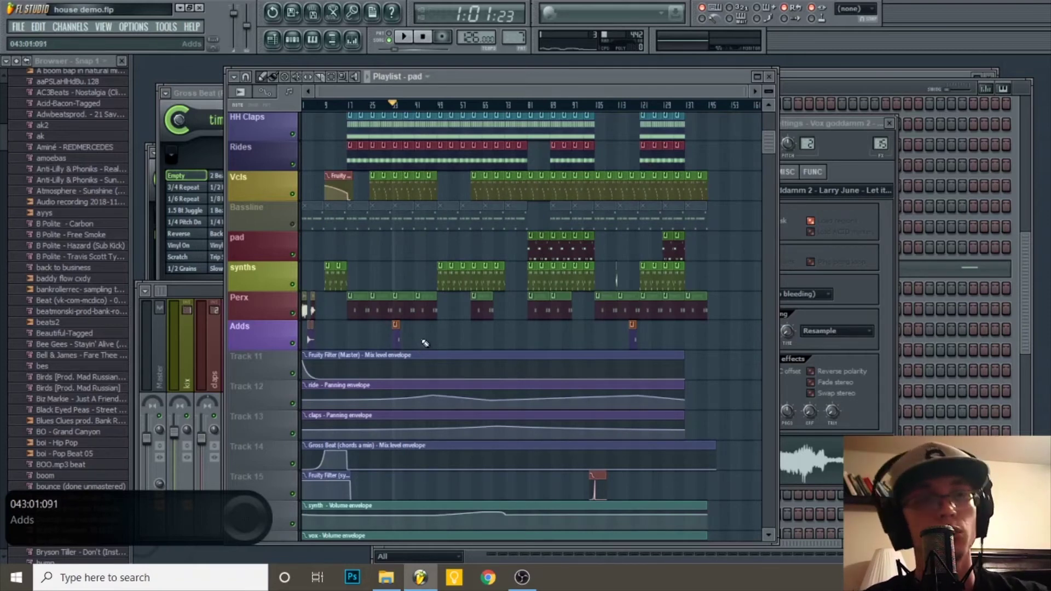
scroll(395, 250, "up", 2, "ctrl")
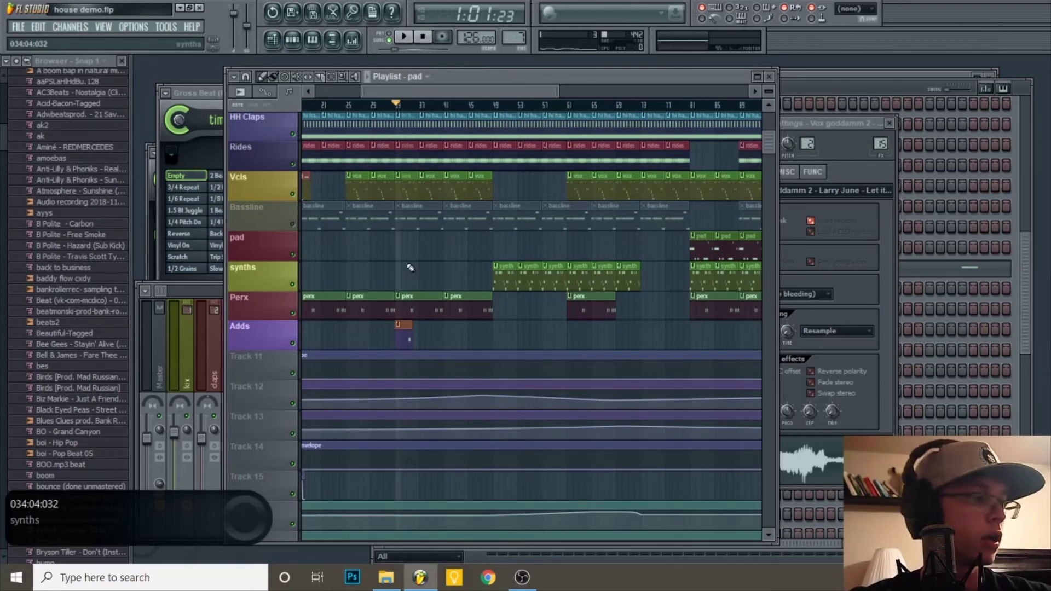
scroll(501, 257, "down", 3)
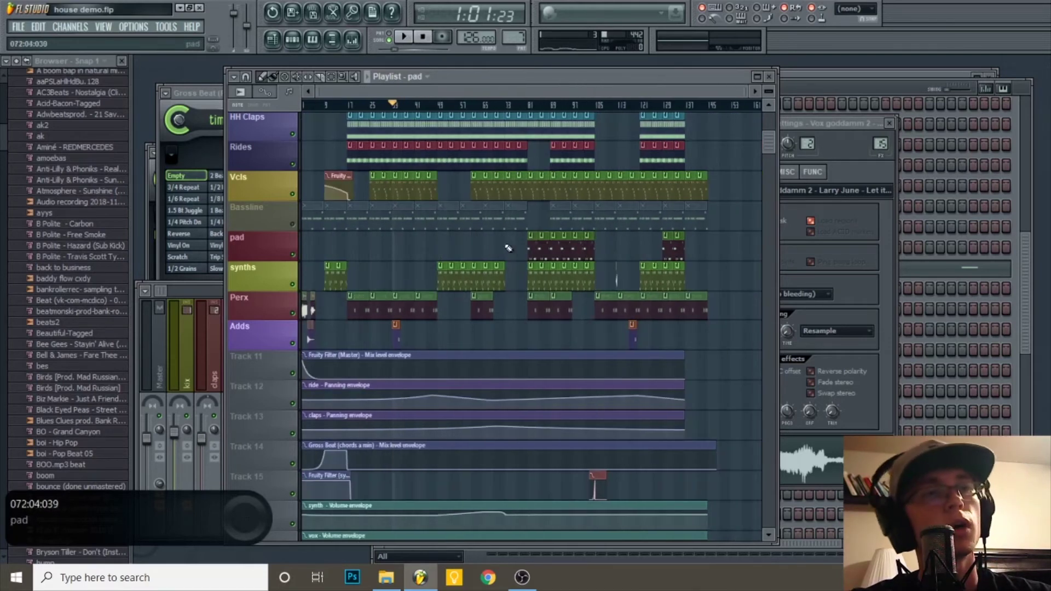
scroll(437, 200, "up", 2)
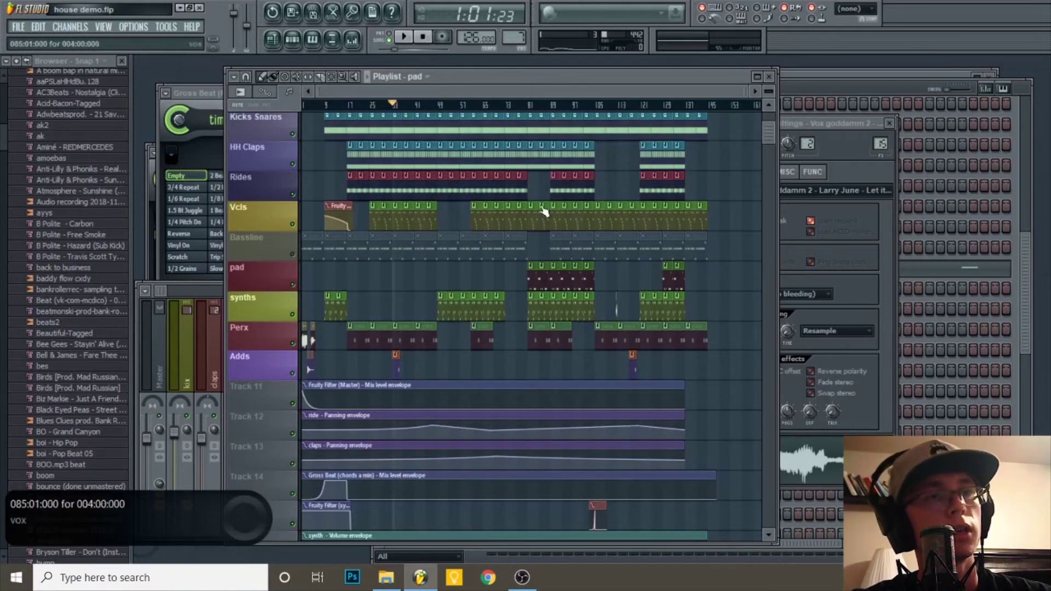
Unmute the Bassline track and place the playback position at the very start of the song
scroll(444, 302, "up", 2)
scroll(442, 297, "down", 2)
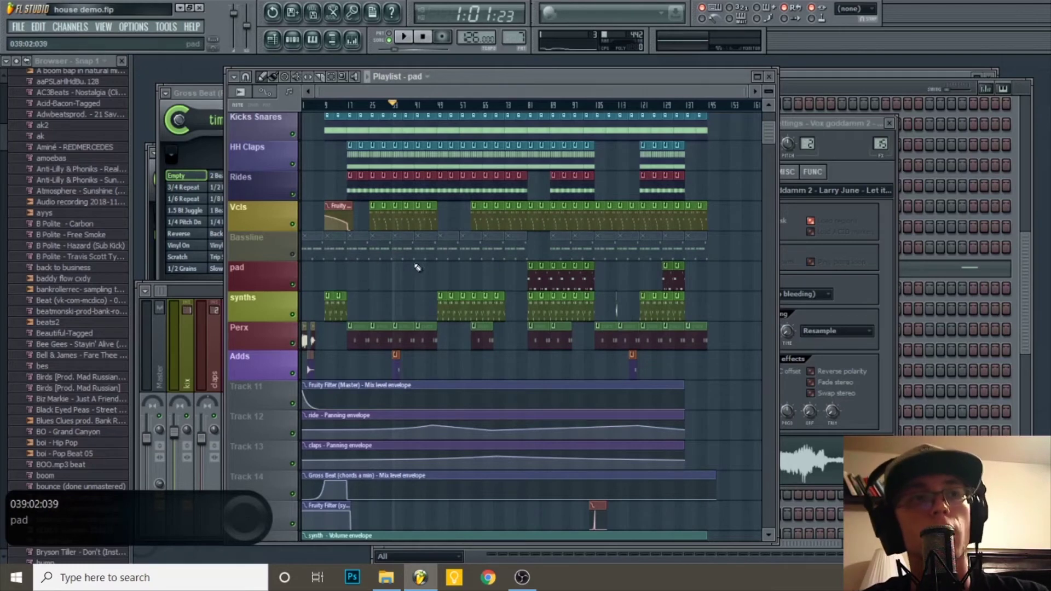
left_click(292, 254)
left_click(304, 104)
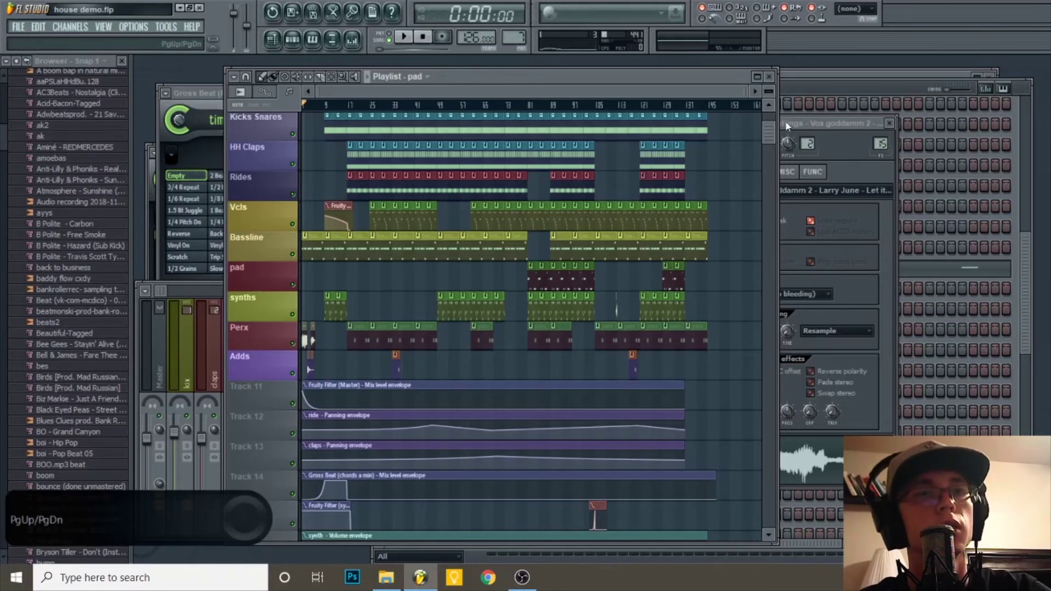
Bring up the channel rack, look through the project's pattern list, and return to the playlist
left_click(804, 136)
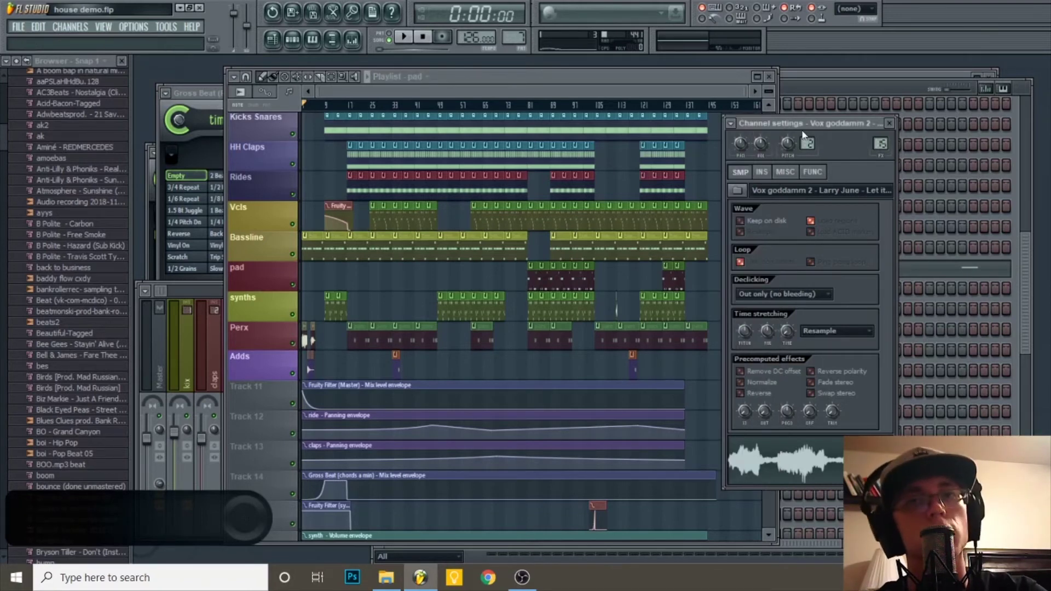
left_click(292, 39)
left_click(465, 87)
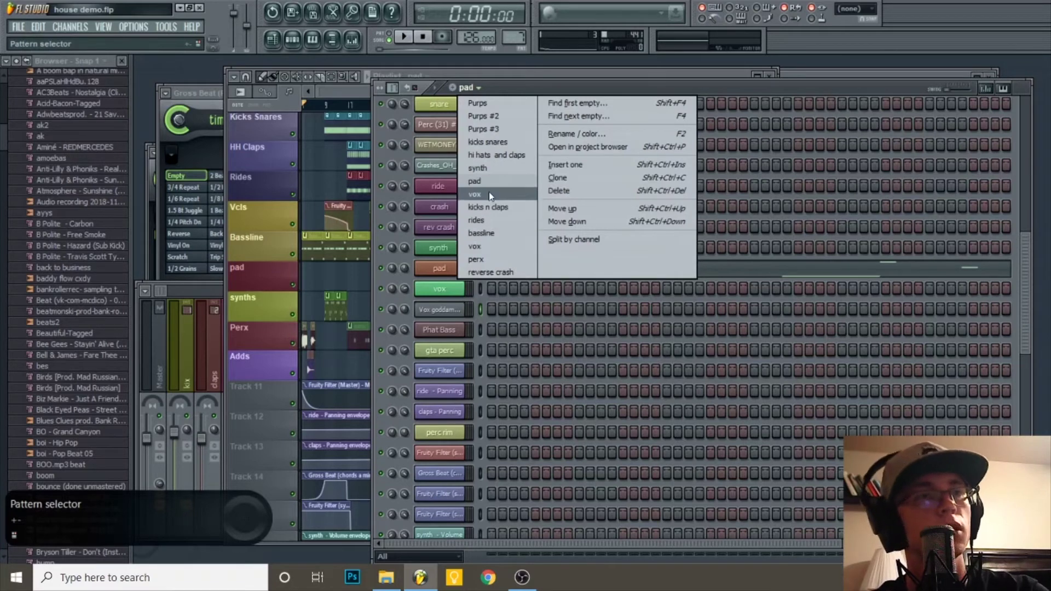
left_click(309, 172)
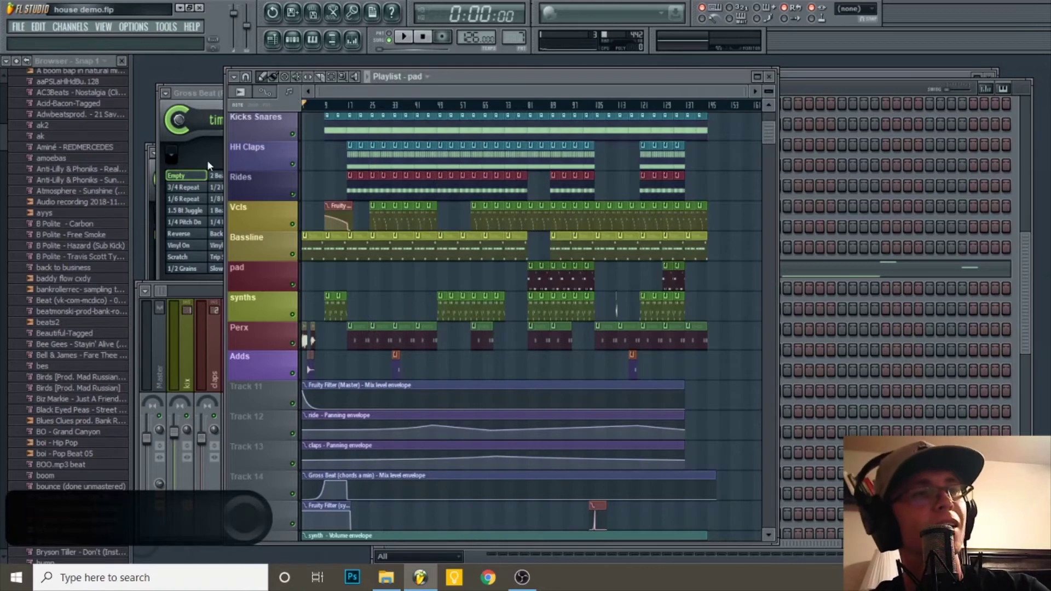
Play the arrangement from the start and look over all instrument tracks and automation clips
key("space")
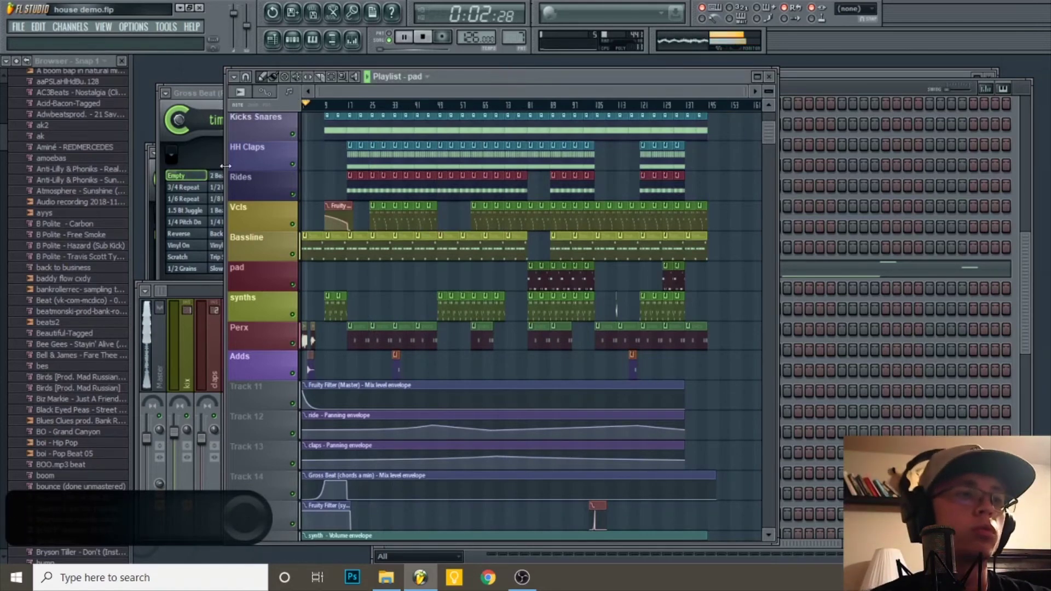
scroll(321, 359, "down", 2)
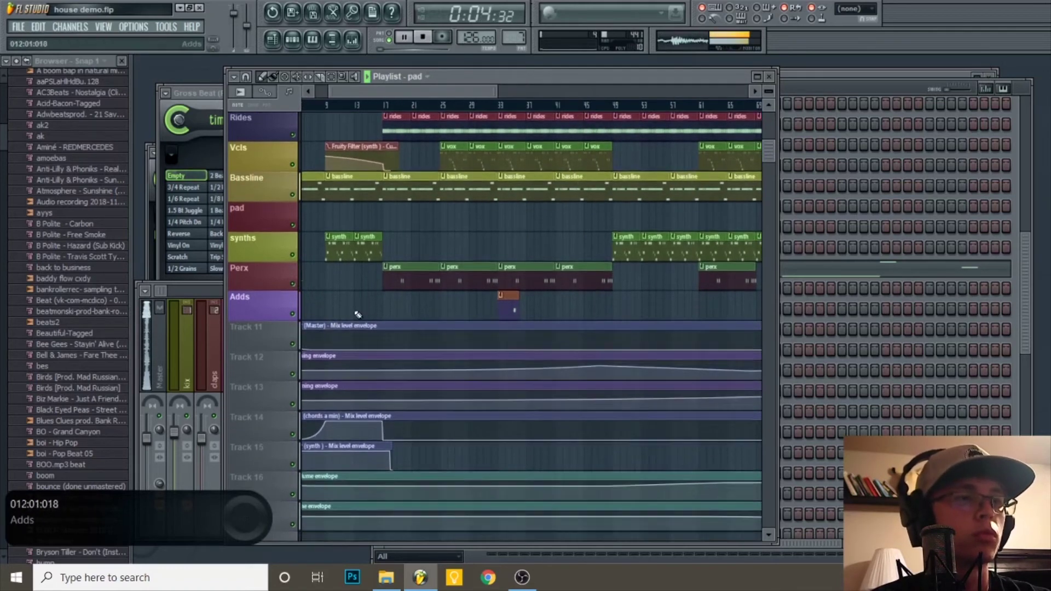
scroll(372, 296, "down", 1)
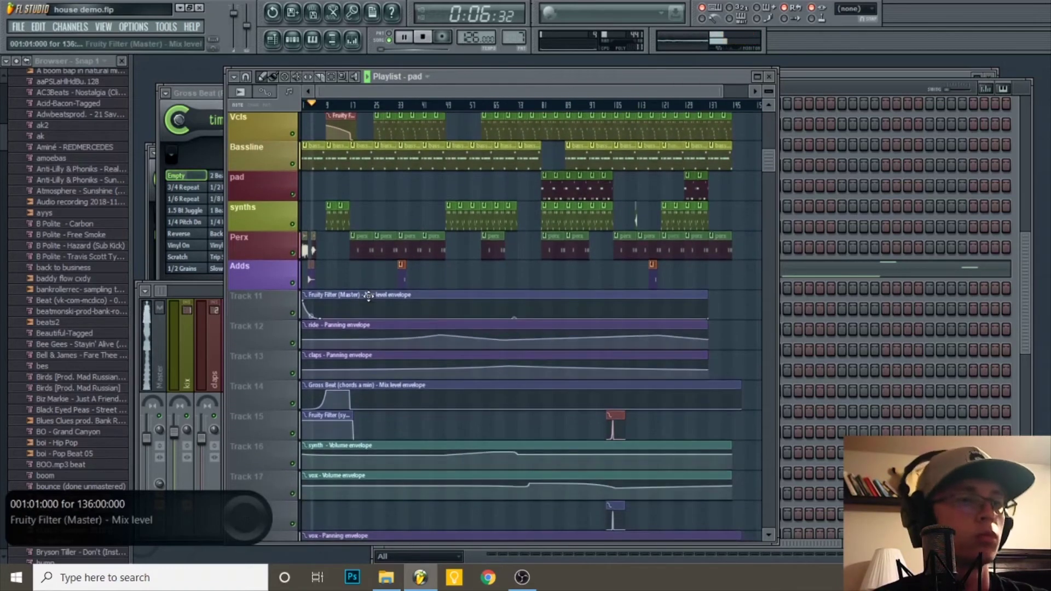
scroll(380, 288, "down", 2)
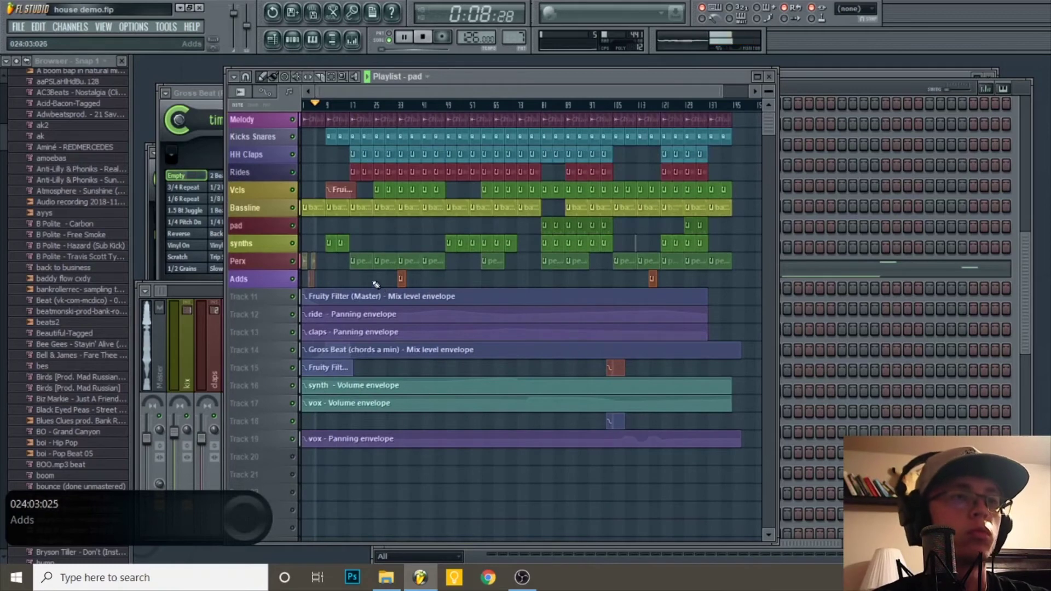
scroll(374, 233, "up", 2)
scroll(367, 241, "up", 4)
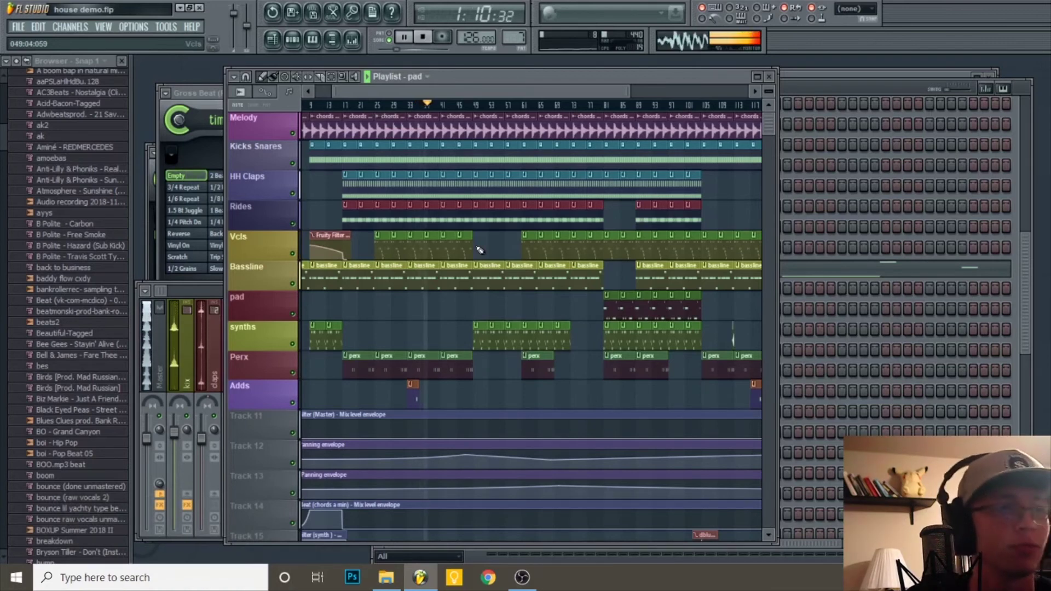
Examine the playlist section between about bars 33 and 81 during playback and save the project
scroll(463, 311, "up", 4)
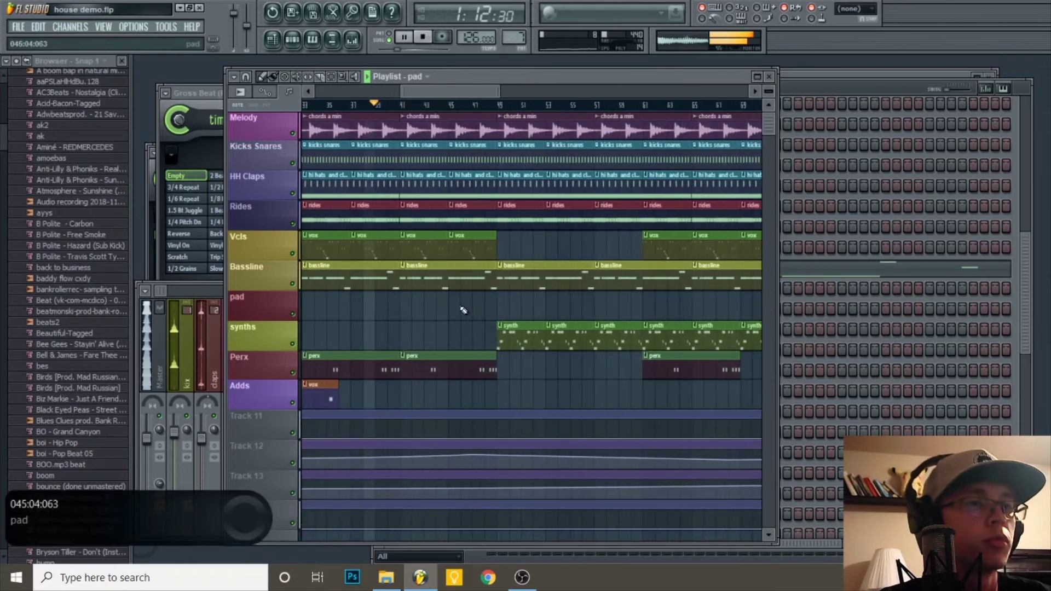
scroll(459, 318, "down", 2)
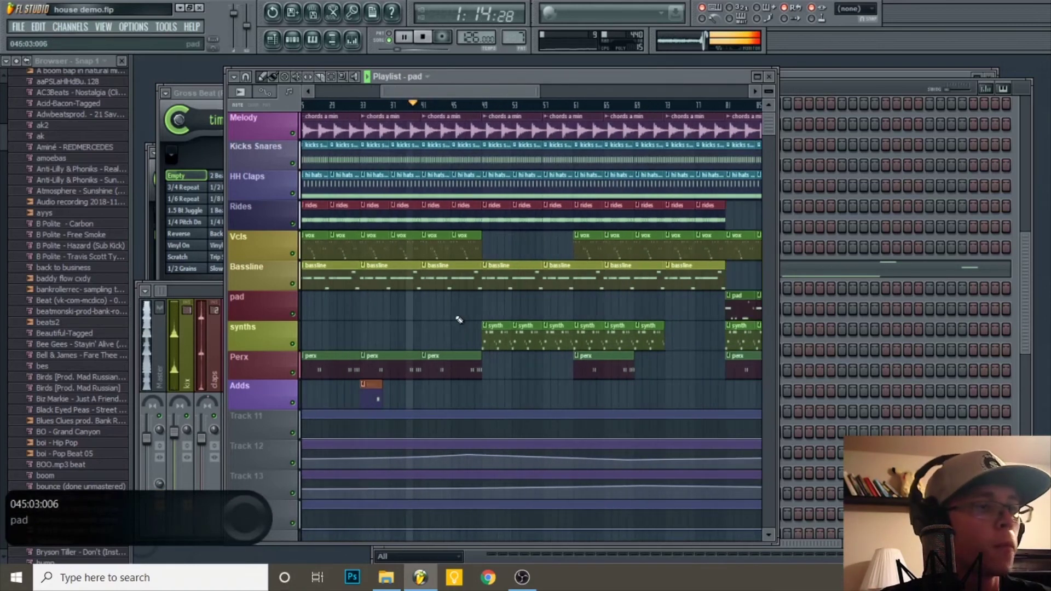
key("ctrl+s")
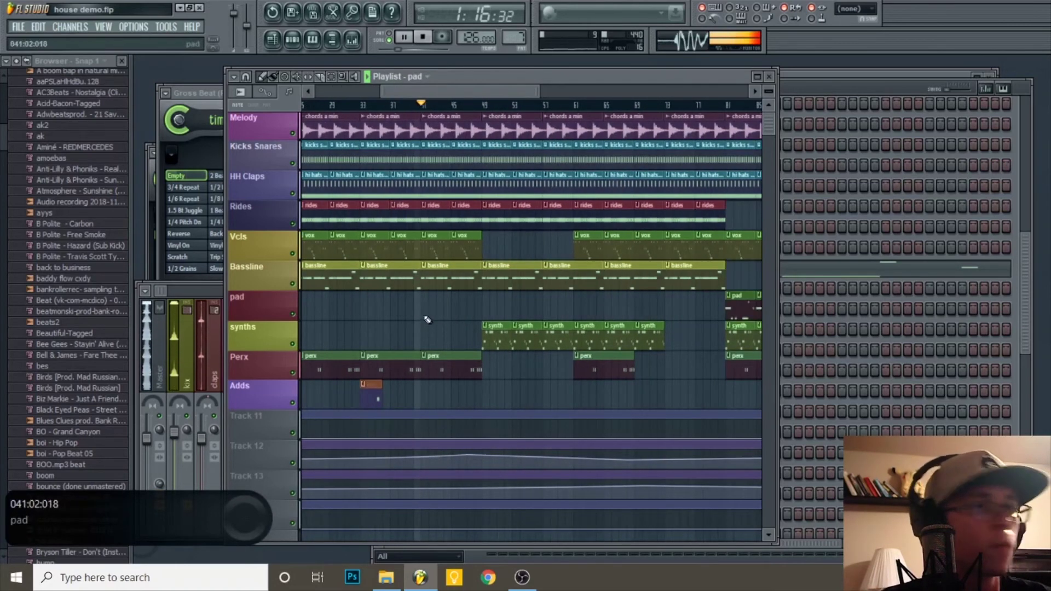
scroll(426, 317, "down", 3)
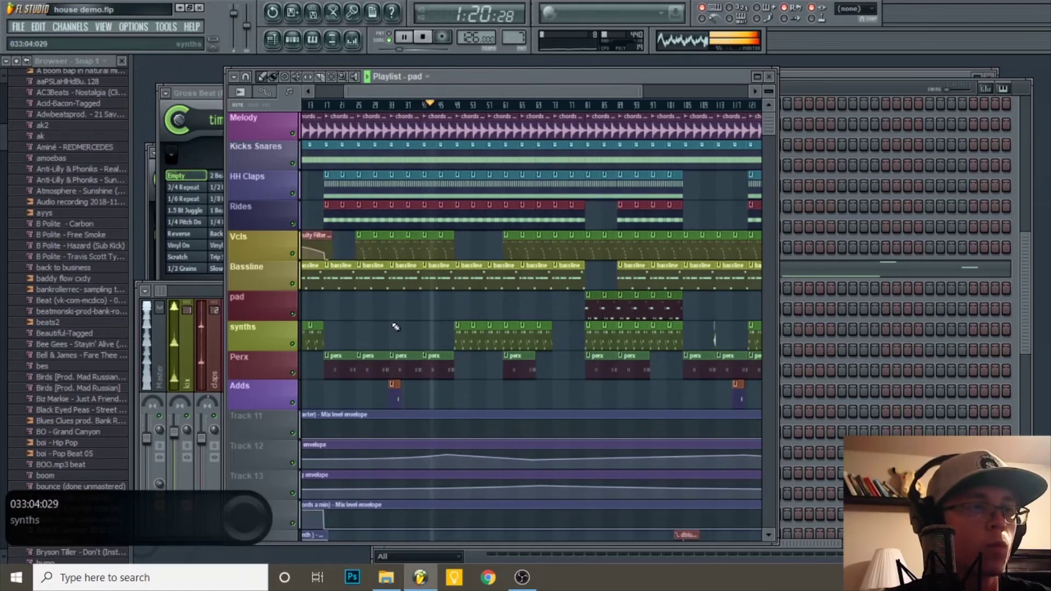
Bring up the mixer, close the browser, and show the mixer tracks from the first insert onward
left_click(167, 291)
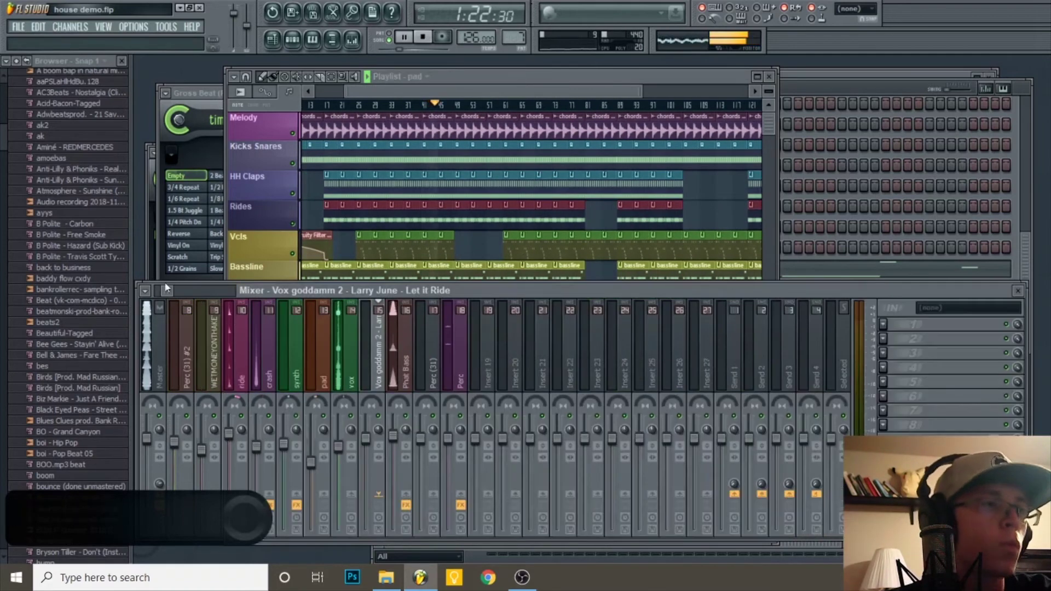
left_click(122, 61)
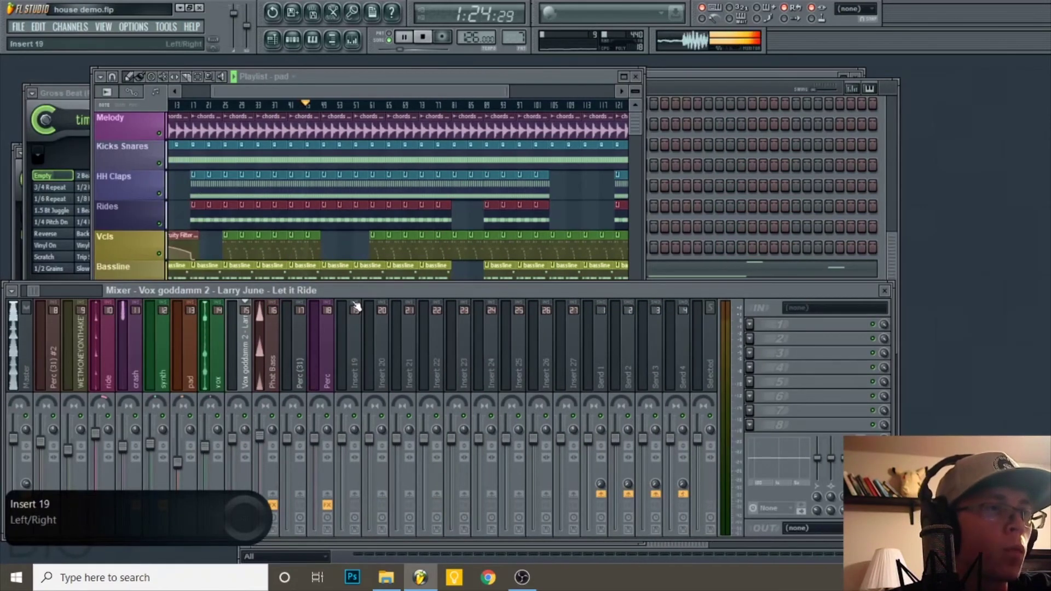
left_click_drag(359, 287, 449, 229)
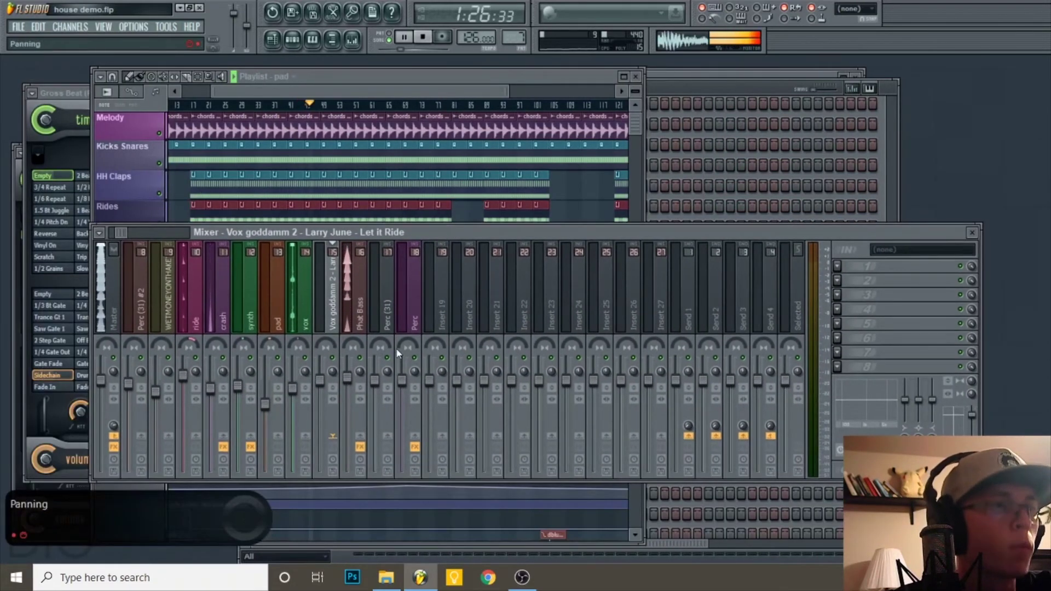
scroll(385, 308, "up", 19)
scroll(394, 310, "up", 20)
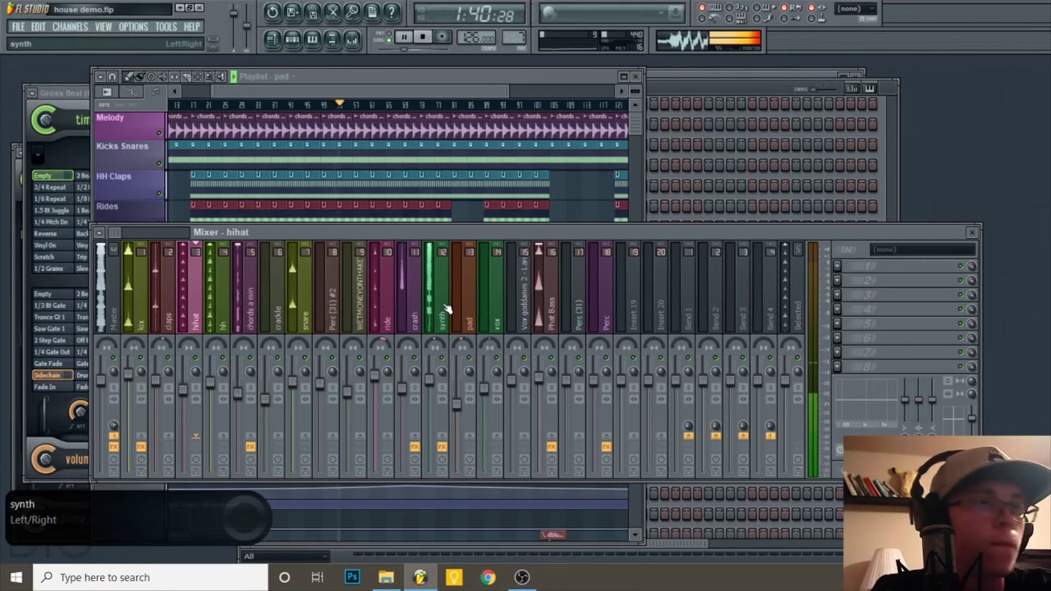
Move the mixer out of the playlist's way and maximize the playlist
left_click_drag(543, 237, 505, 317)
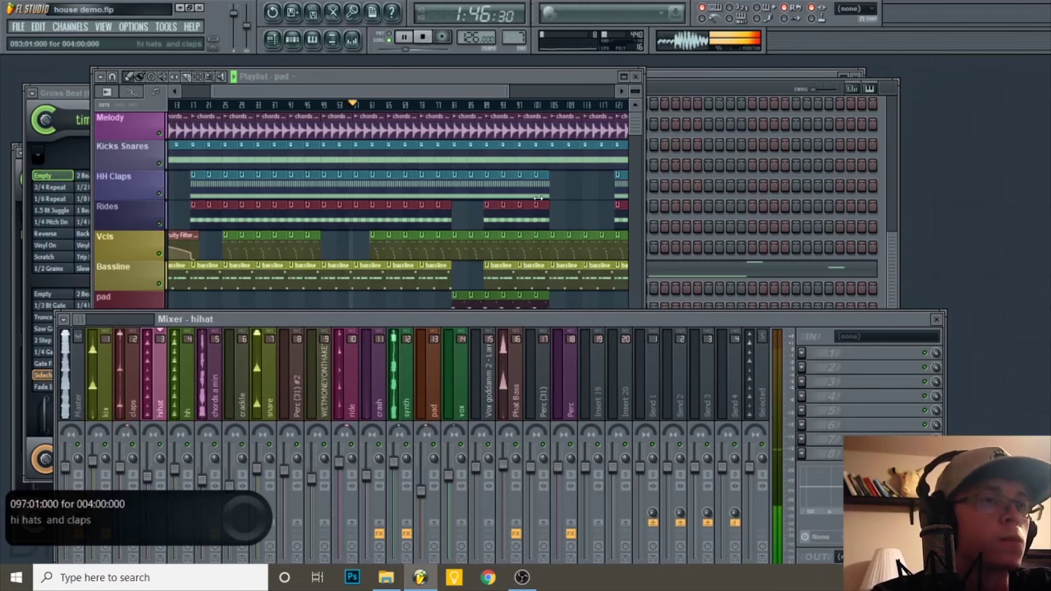
left_click_drag(578, 77, 603, 73)
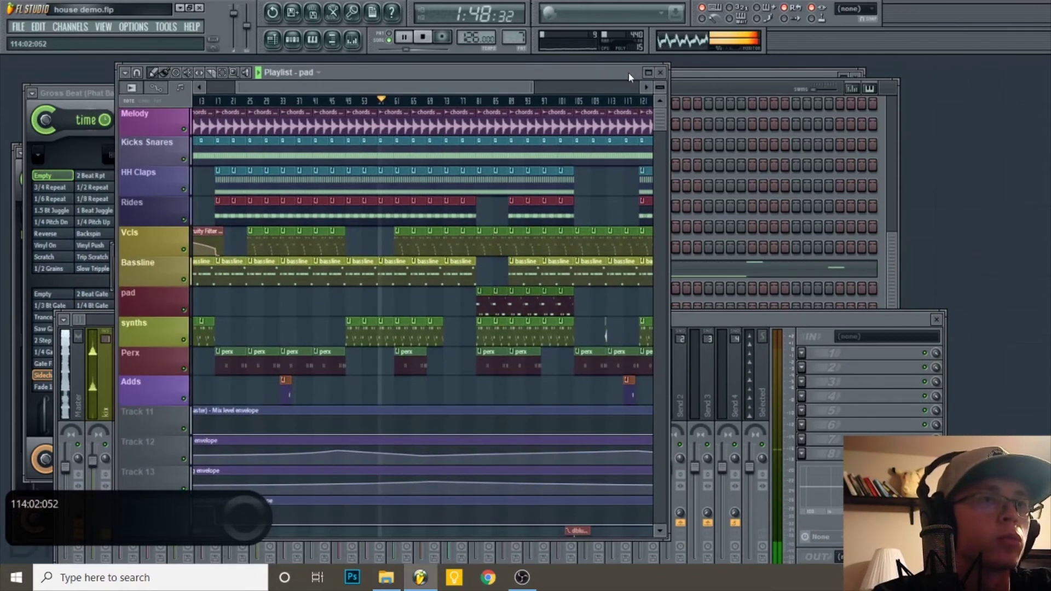
double_click(629, 72)
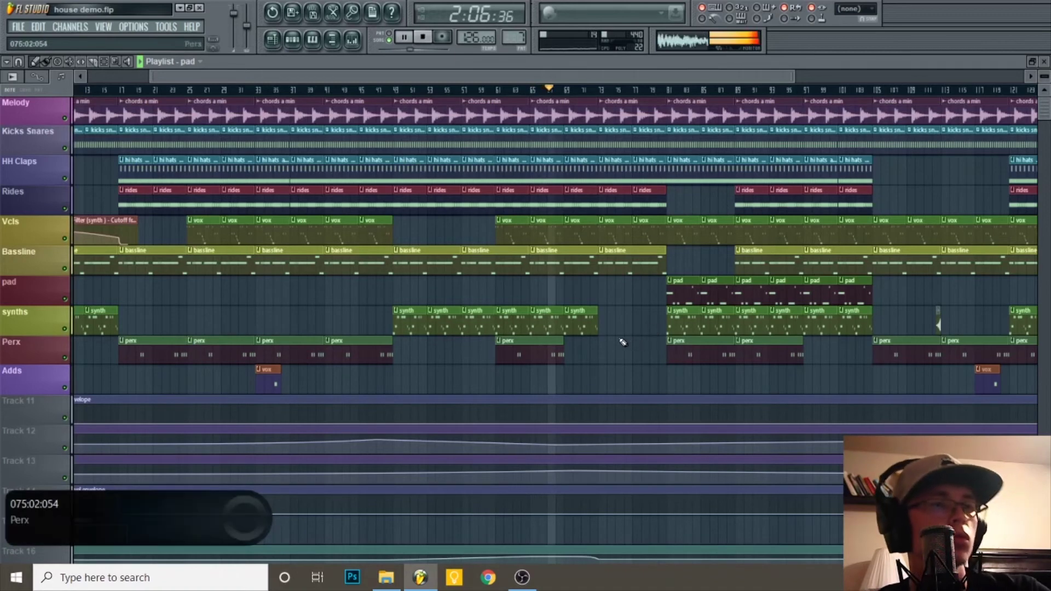
Examine the full arrangement and the automation tracks below Adds during playback, and save the project
scroll(622, 343, "down", 3)
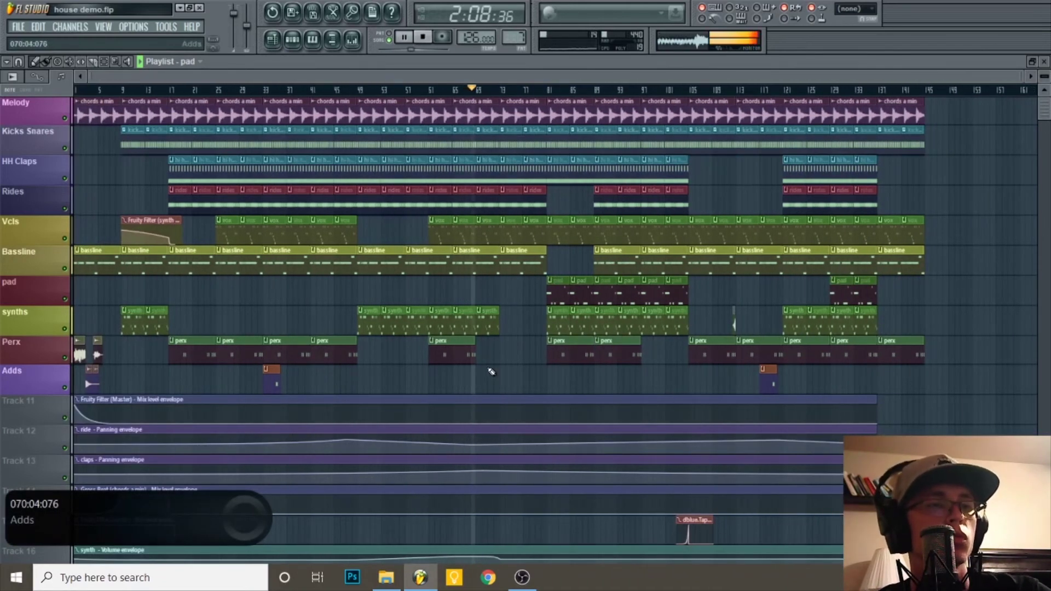
scroll(491, 371, "down", 4)
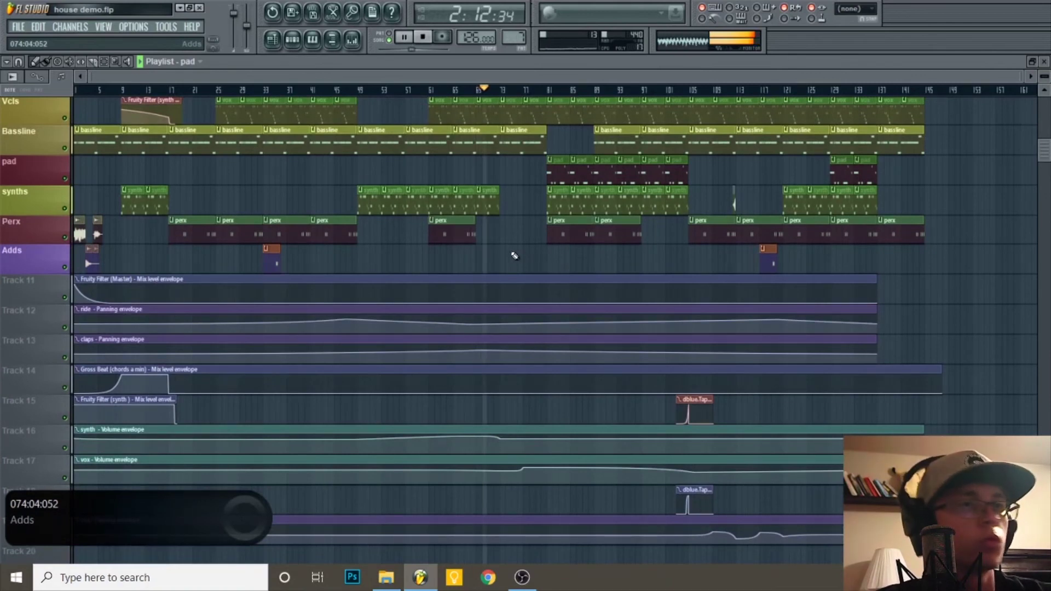
scroll(517, 255, "up", 4)
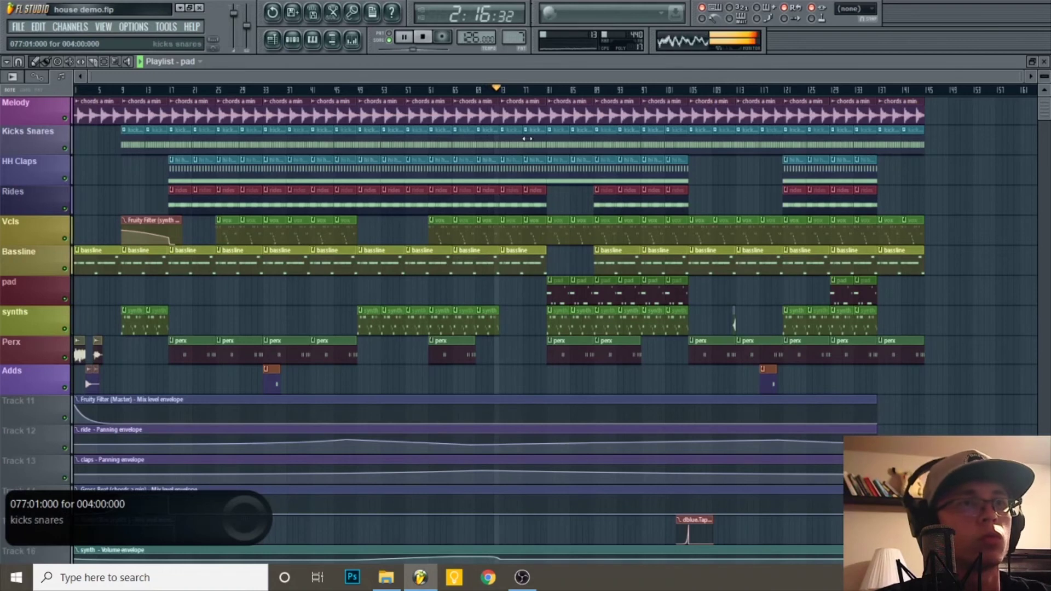
scroll(529, 167, "up", 4)
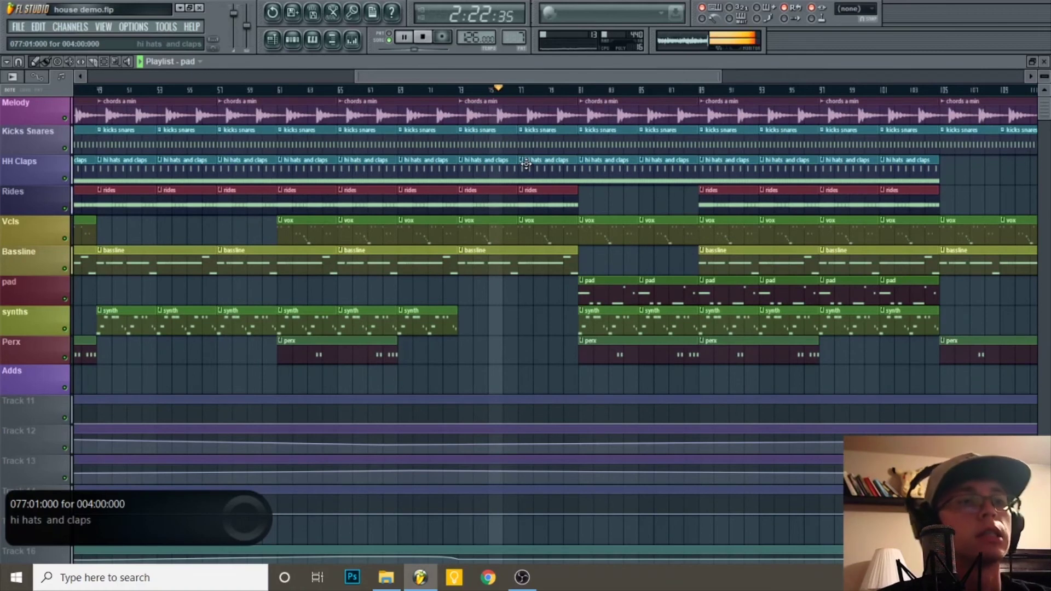
key("ctrl+s")
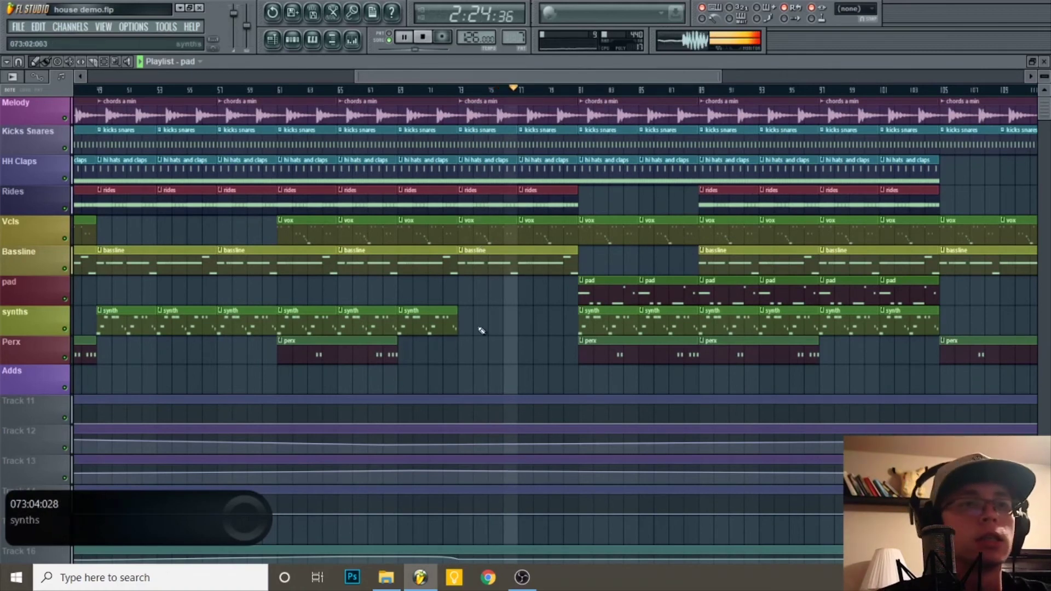
Examine the clips around bar 81, where the pad enters and the bassline pauses, as playback runs through them
scroll(766, 285, "down", 2)
scroll(662, 294, "down", 5)
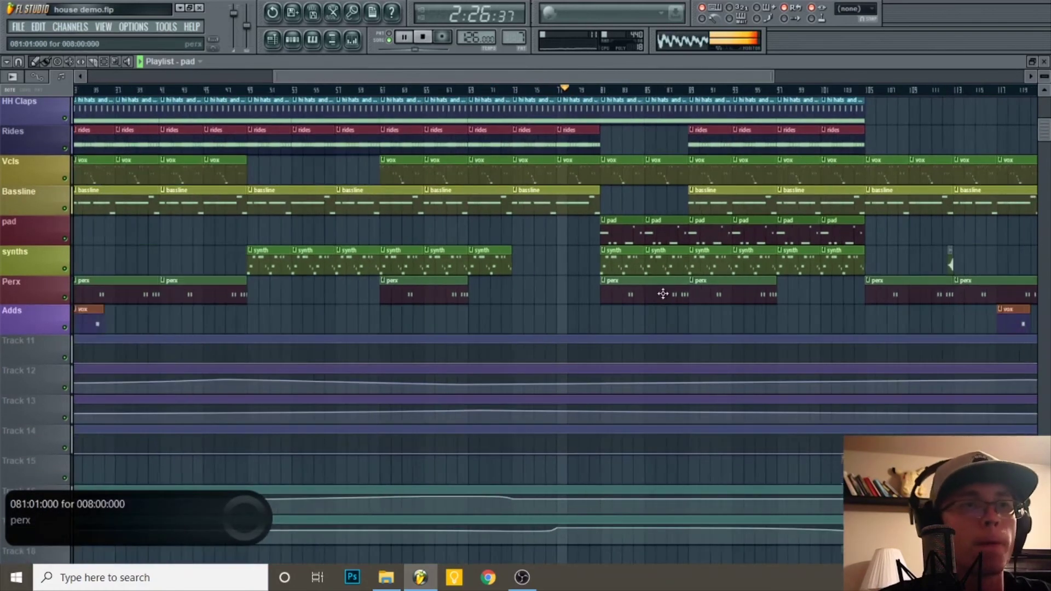
scroll(624, 296, "up", 4)
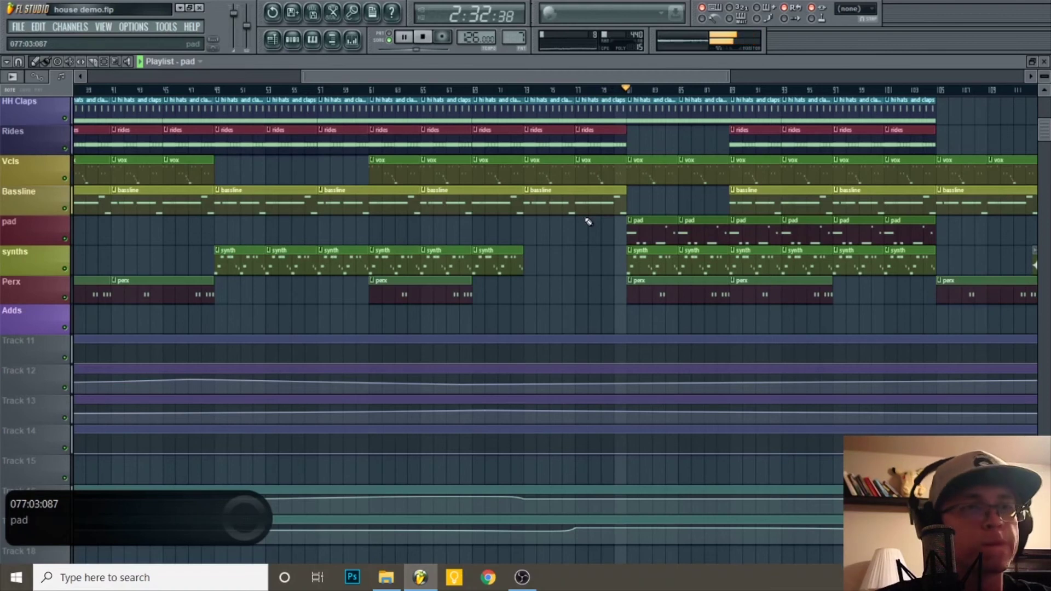
scroll(837, 258, "up", 2)
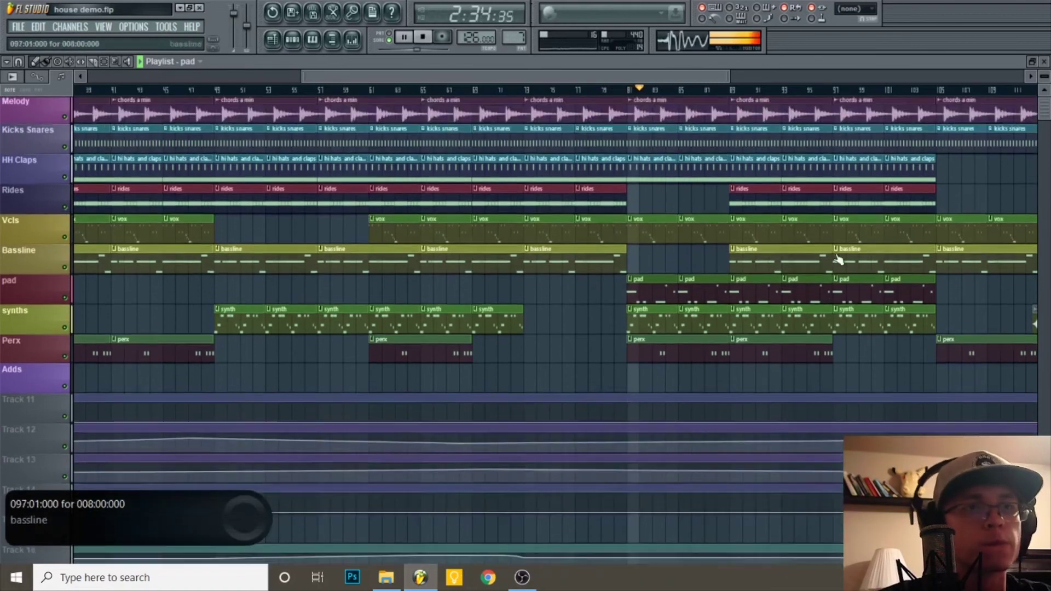
scroll(815, 291, "down", 3)
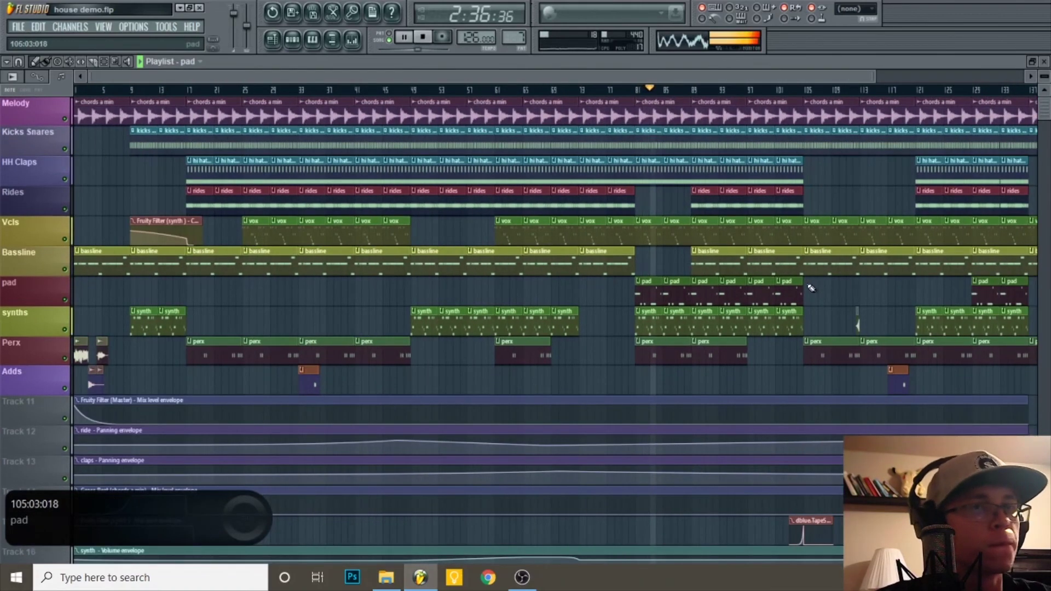
scroll(809, 293, "up", 2)
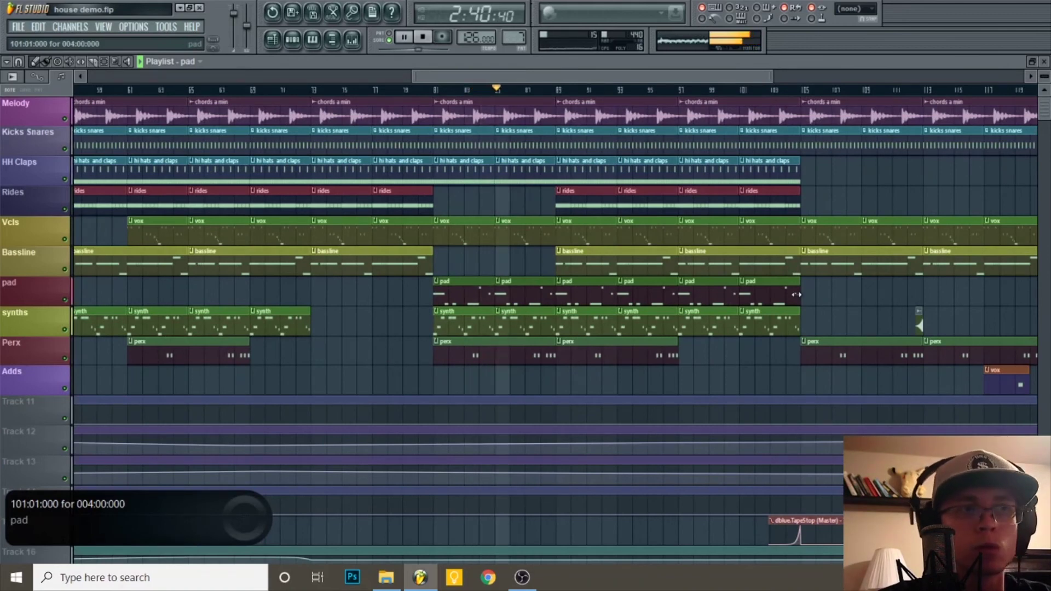
scroll(520, 235, "down", 2)
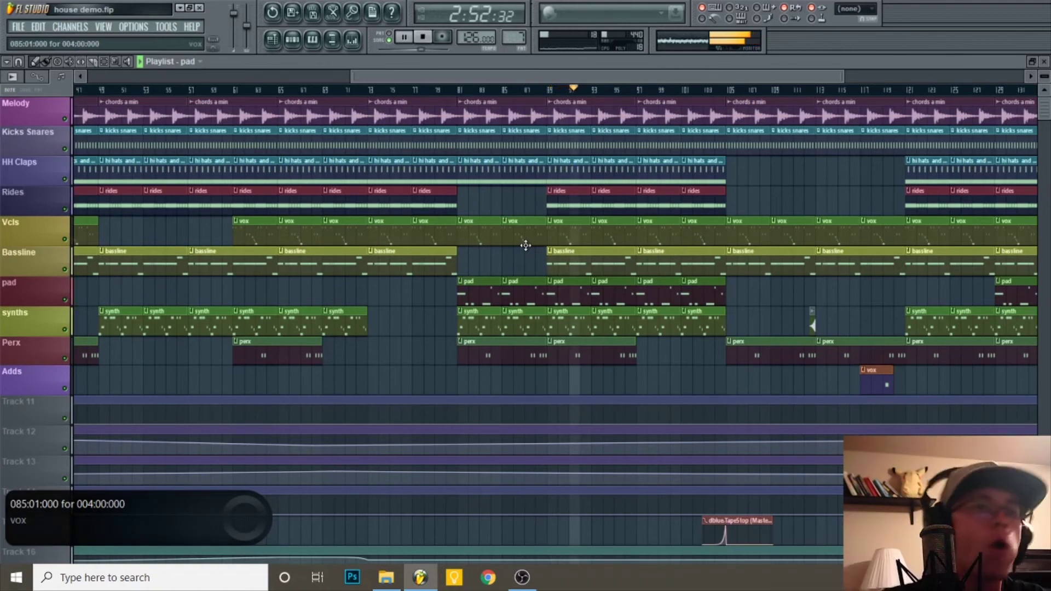
Select the bassline pattern in the channel rack and open the Phat Bass notes in the piano roll
left_click(292, 39)
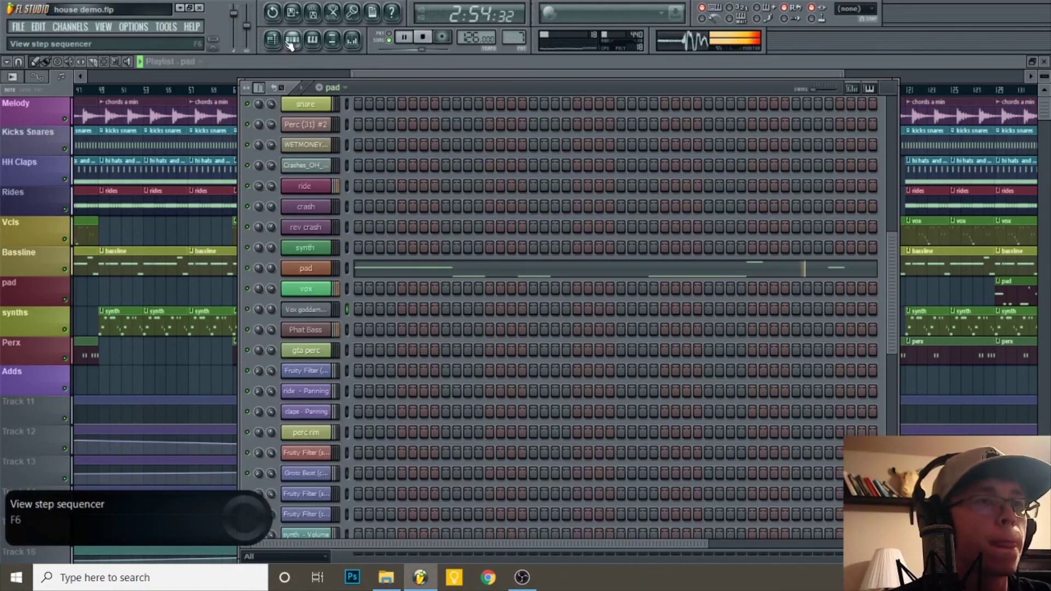
left_click(332, 88)
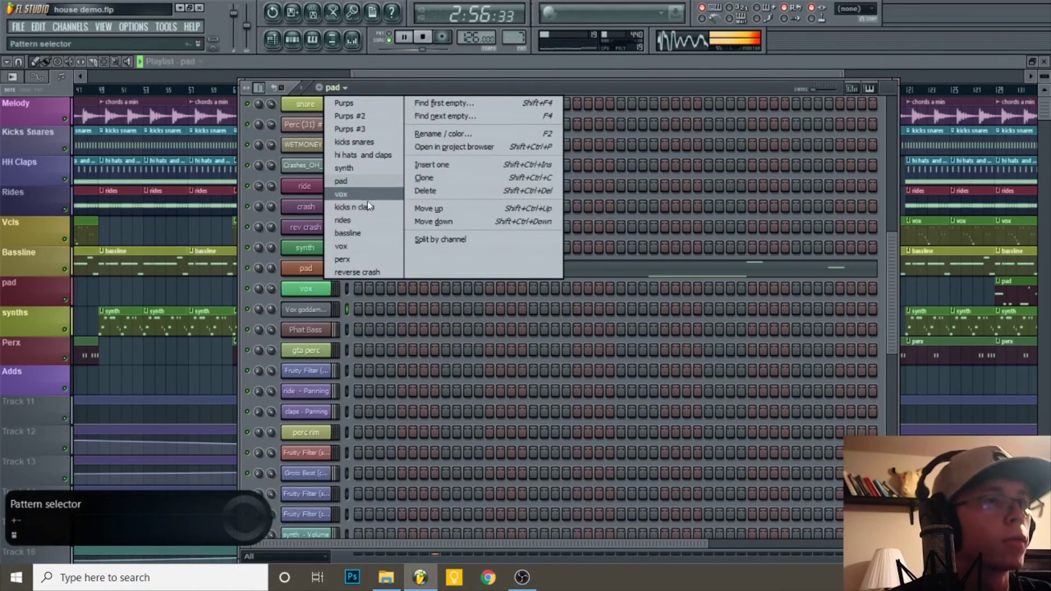
left_click(362, 234)
left_click(444, 330)
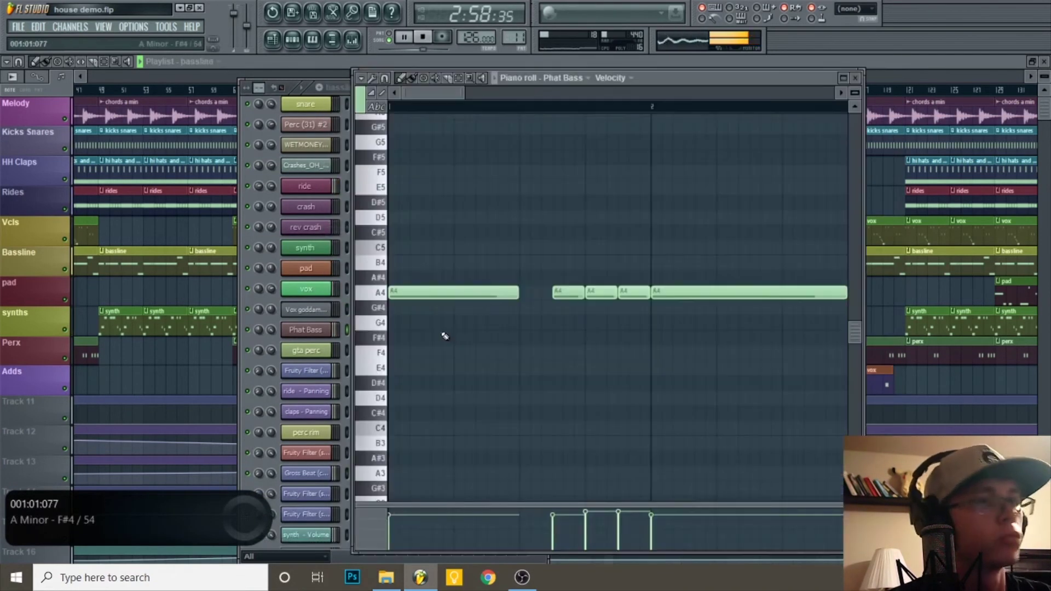
Examine the whole Phat Bass note sequence in the piano roll, and return to the playlist
scroll(544, 256, "down", 4)
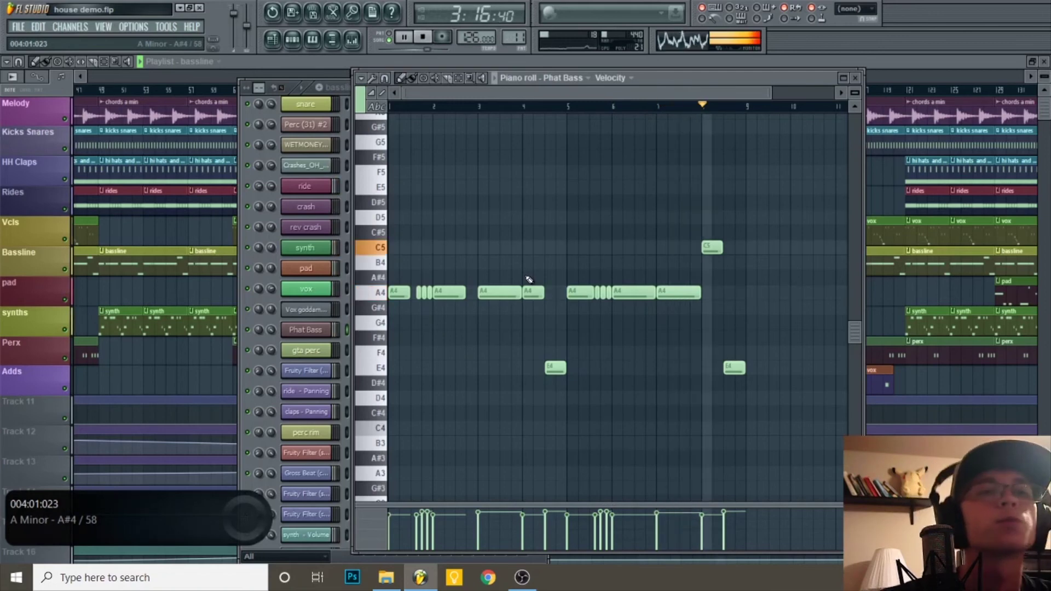
left_click(887, 303)
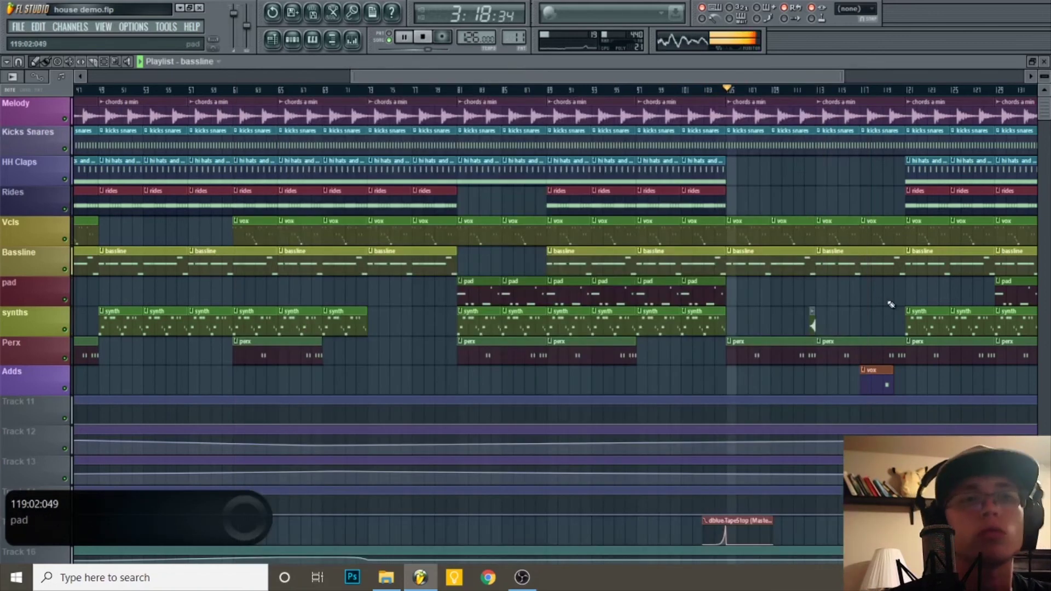
Examine the arrangement from bar 105 to 117 during playback, including the short crash clip on the synths track before bar 113
scroll(842, 283, "down", 3)
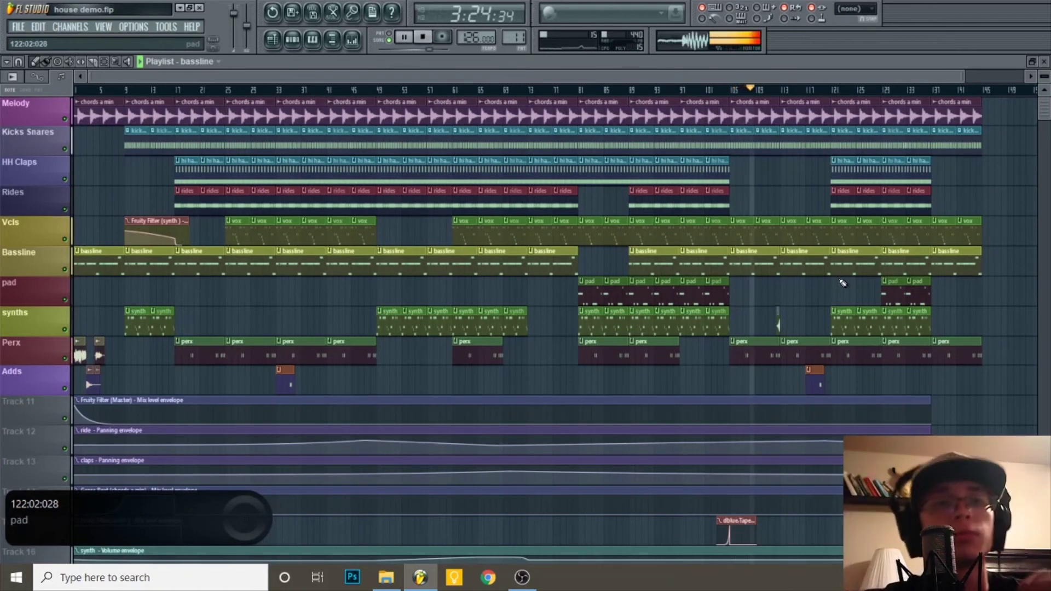
scroll(720, 305, "up", 5)
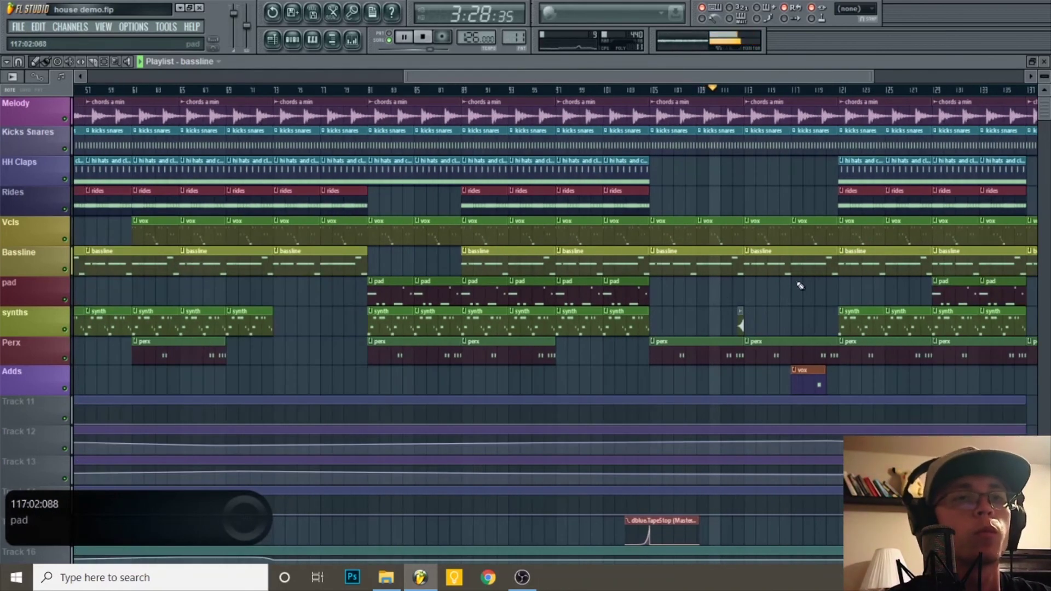
scroll(728, 309, "up", 2)
scroll(739, 309, "down", 1)
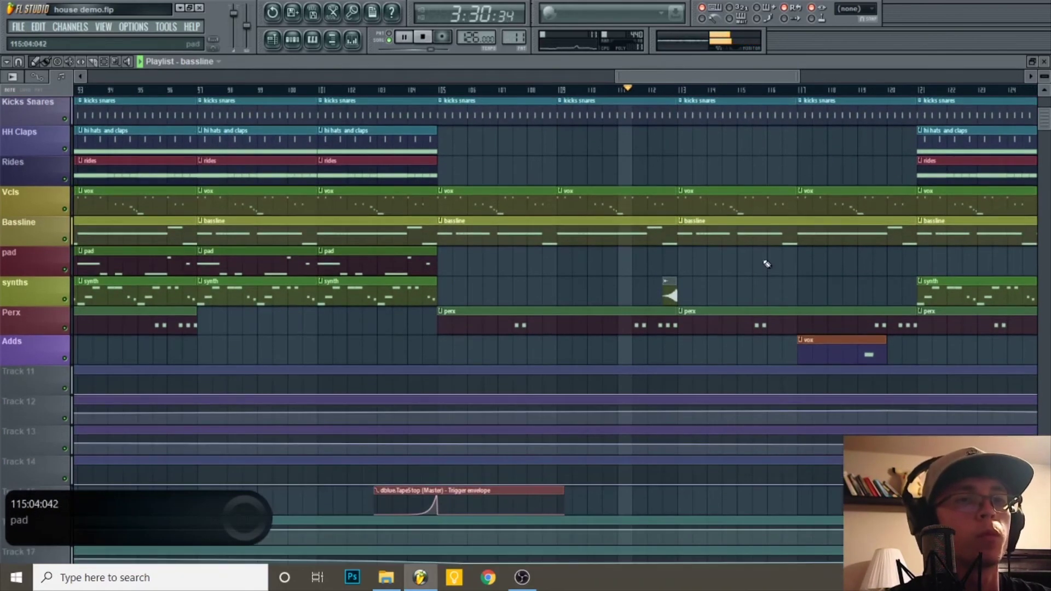
scroll(768, 263, "down", 2)
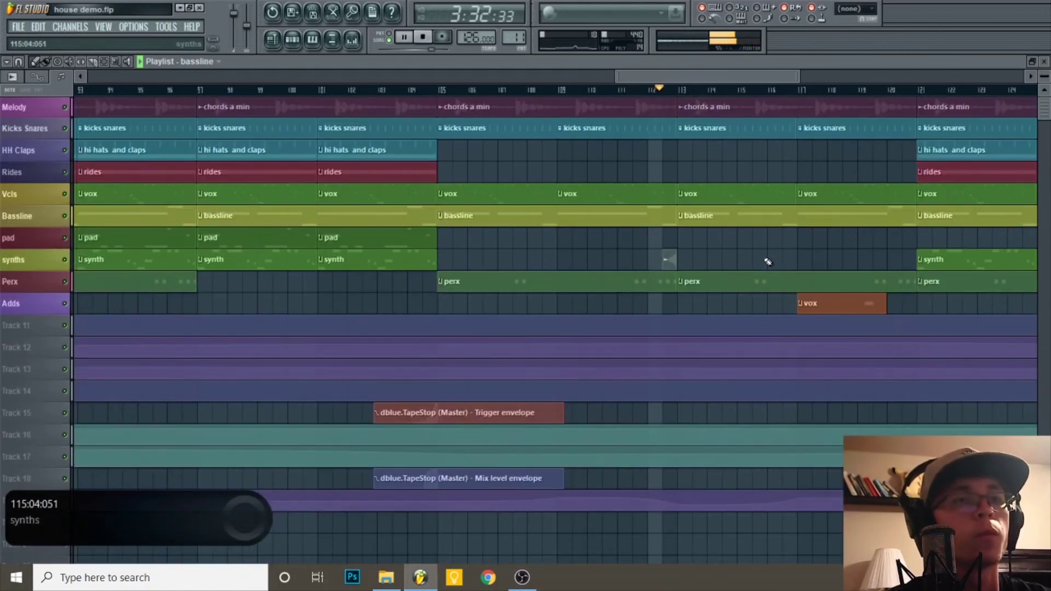
scroll(746, 251, "up", 2)
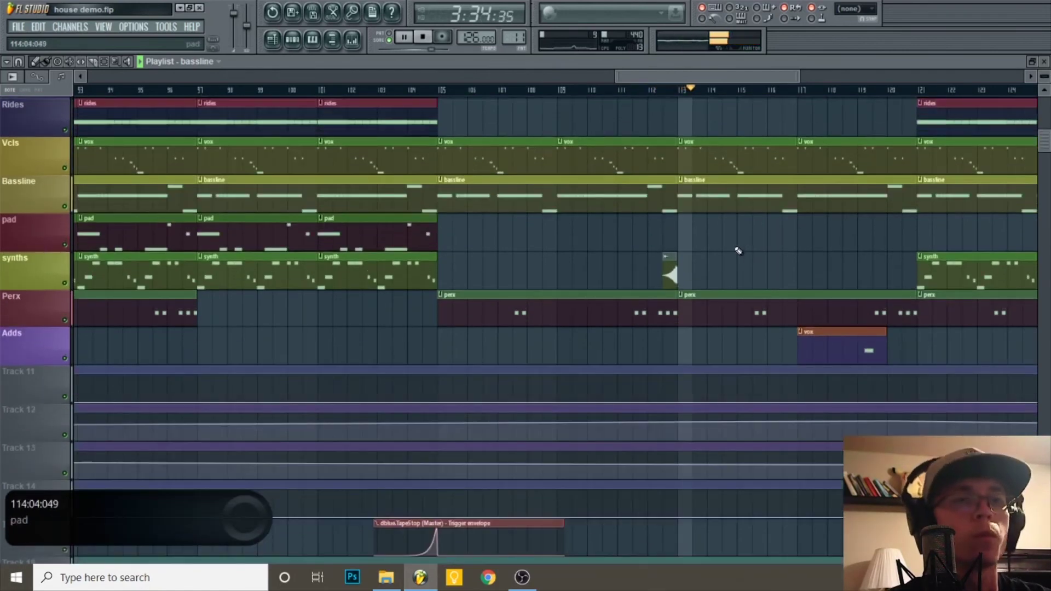
scroll(698, 274, "up", 4)
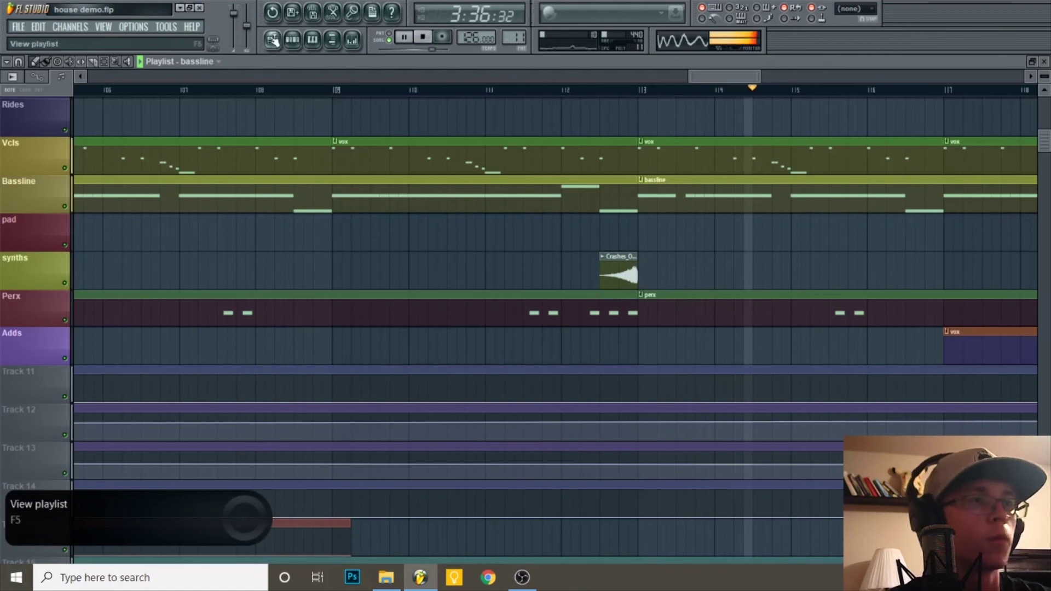
Open the Crashes_OH_148 channel settings and its target mixer track, and route the channel to mixer track 10
left_click(292, 39)
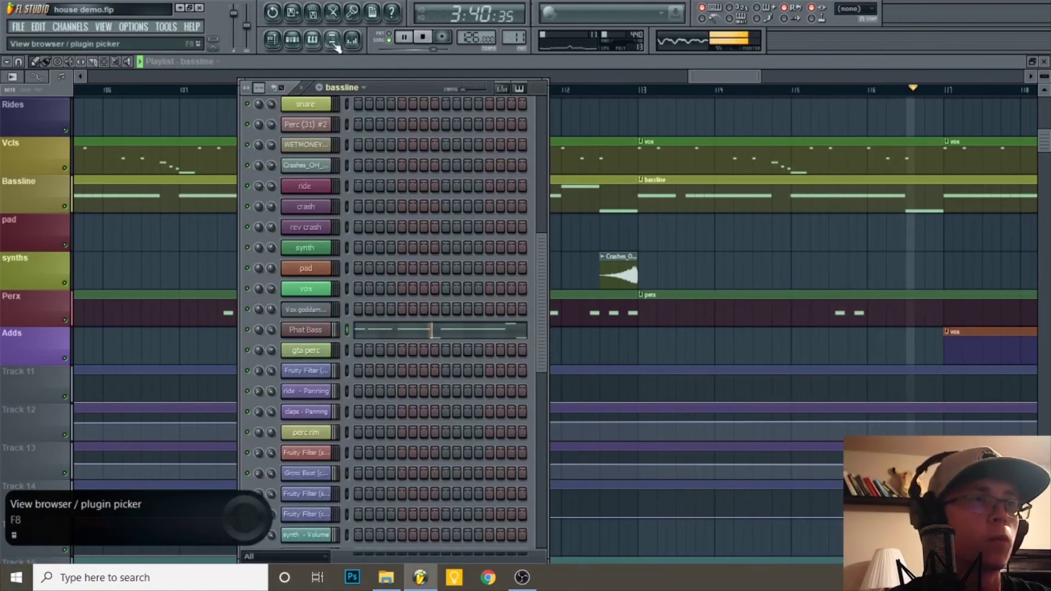
scroll(376, 291, "down", 3)
scroll(350, 329, "up", 5)
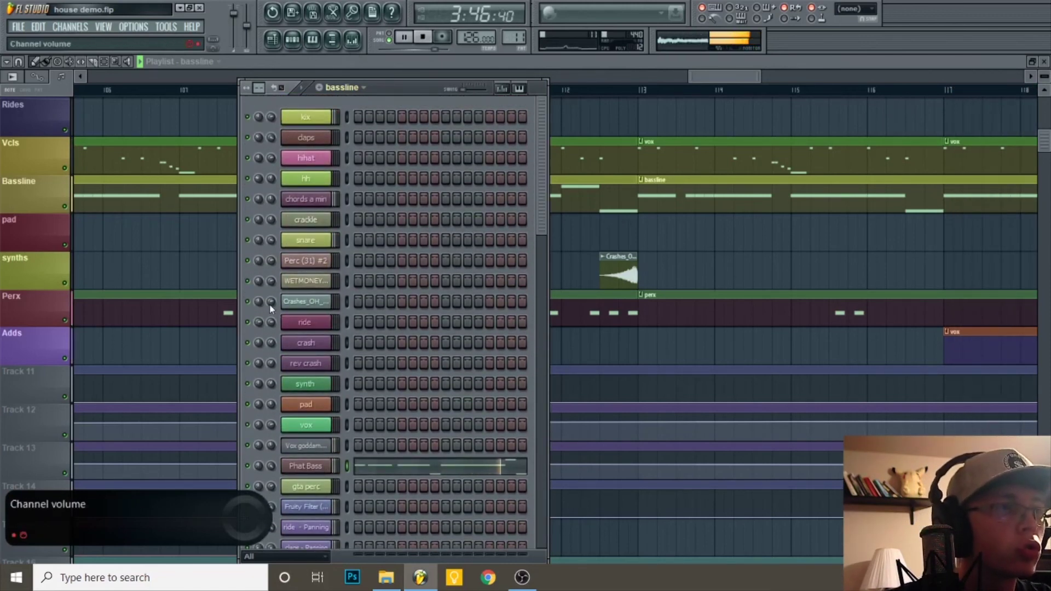
left_click(302, 303)
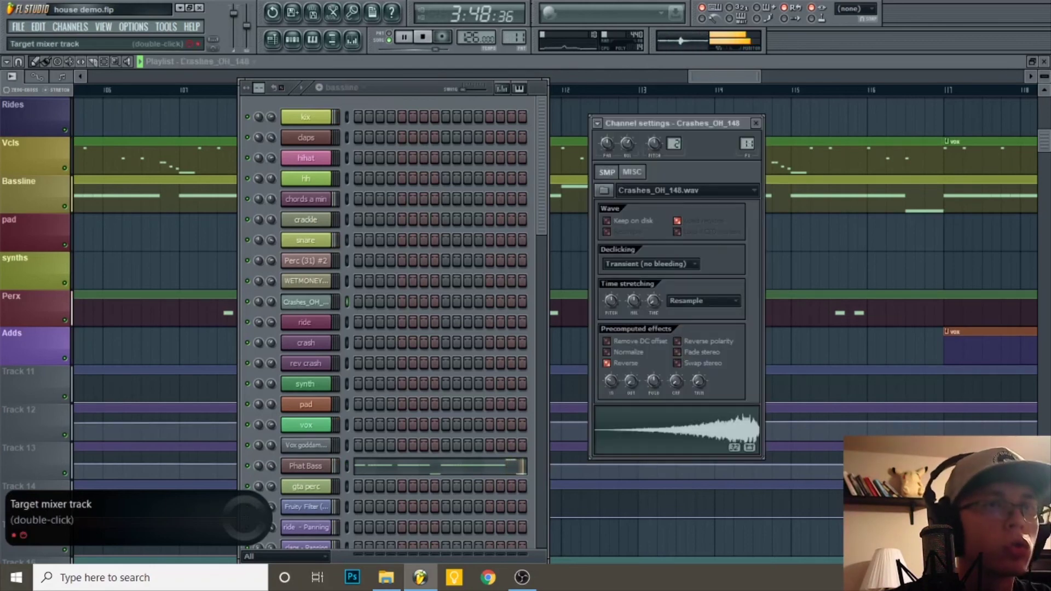
double_click(747, 144)
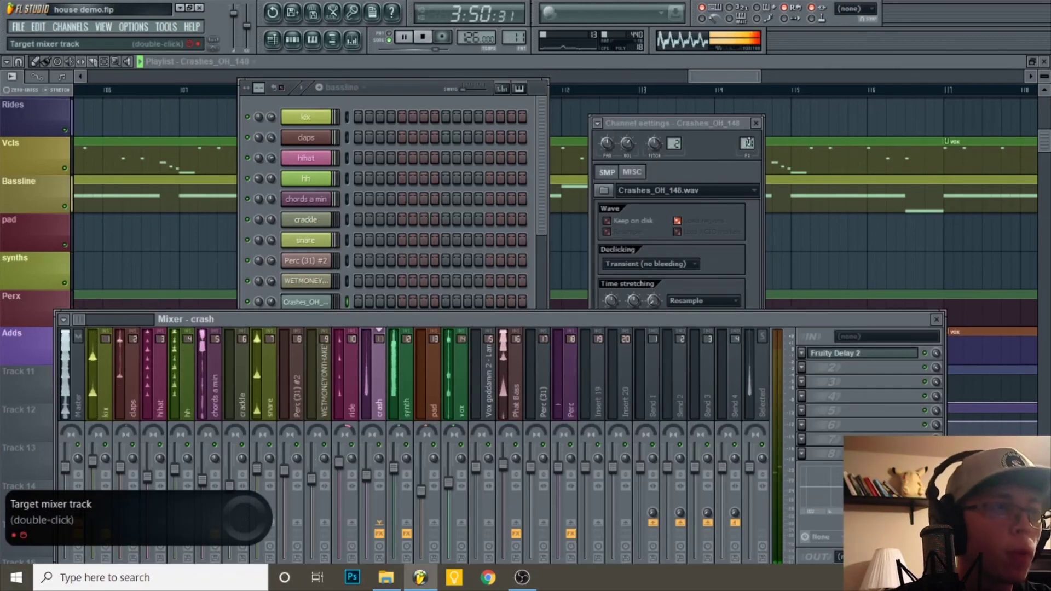
left_click_drag(748, 142, 748, 145)
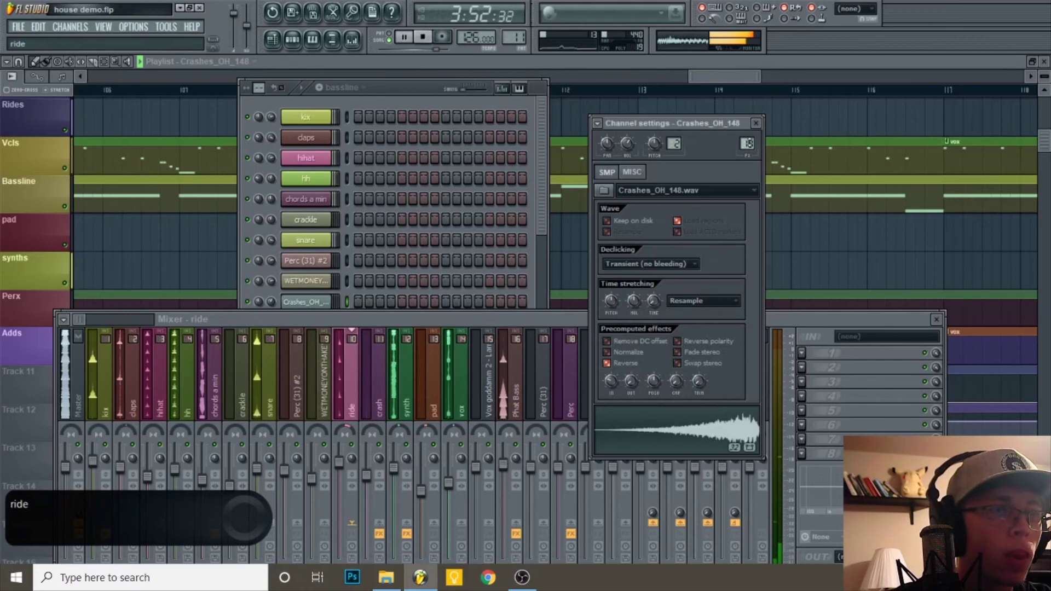
key("F12")
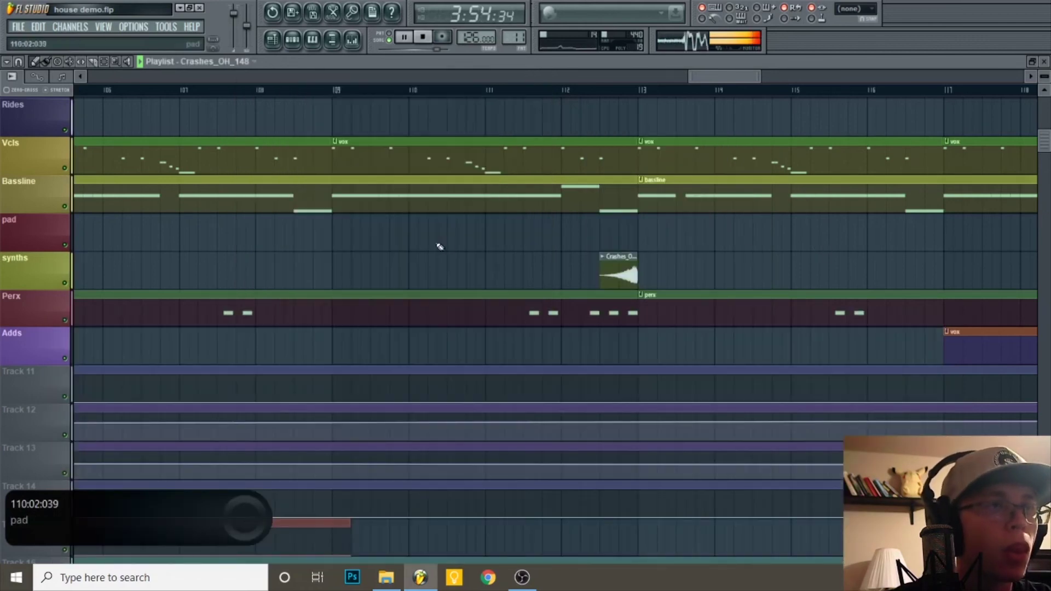
Arrange the channel rack and the Crashes_OH_148 settings around the mixer, route the channel to mixer track 8, and close the windows
left_click(292, 39)
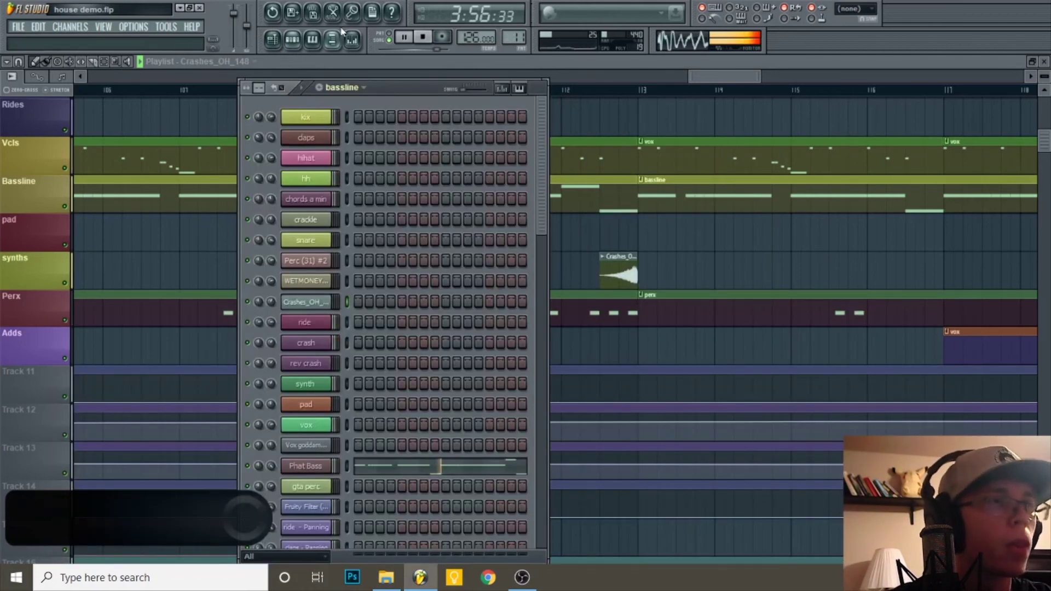
left_click(332, 38)
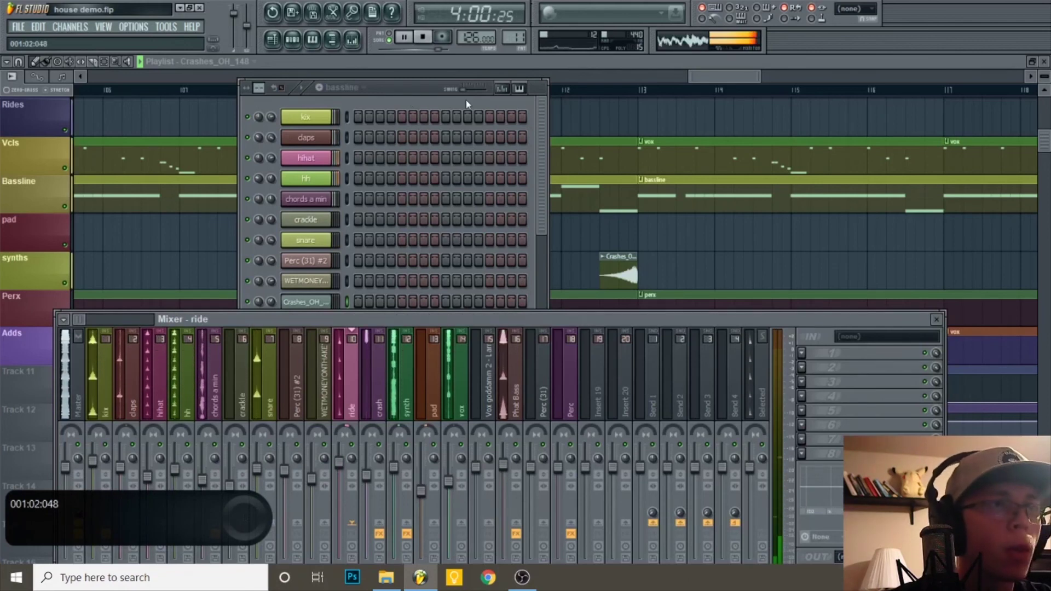
left_click(320, 302)
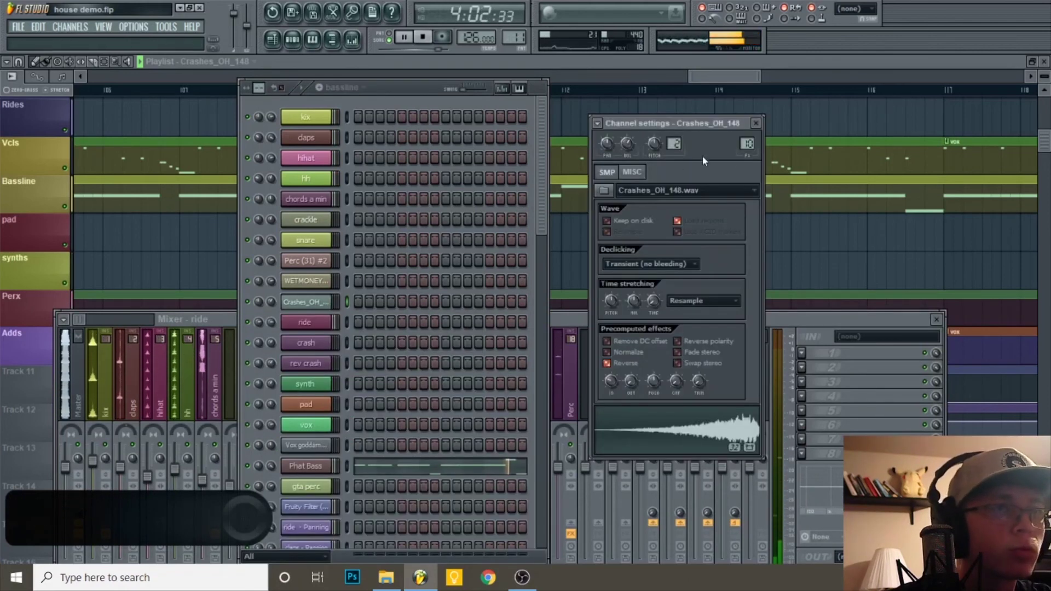
scroll(747, 143, "down", 1)
left_click_drag(466, 88, 941, 84)
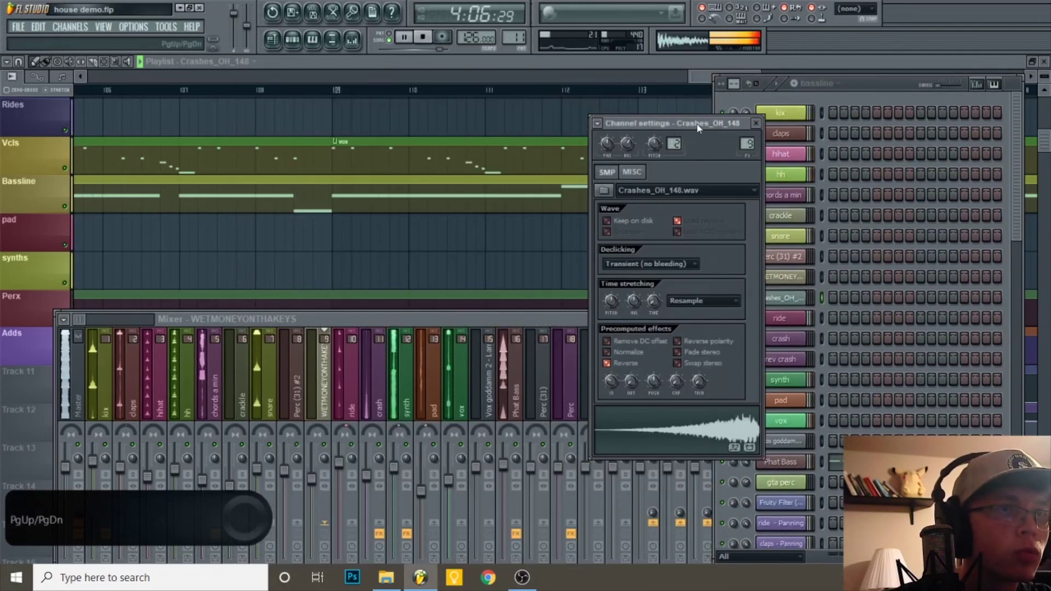
left_click_drag(697, 127, 602, 130)
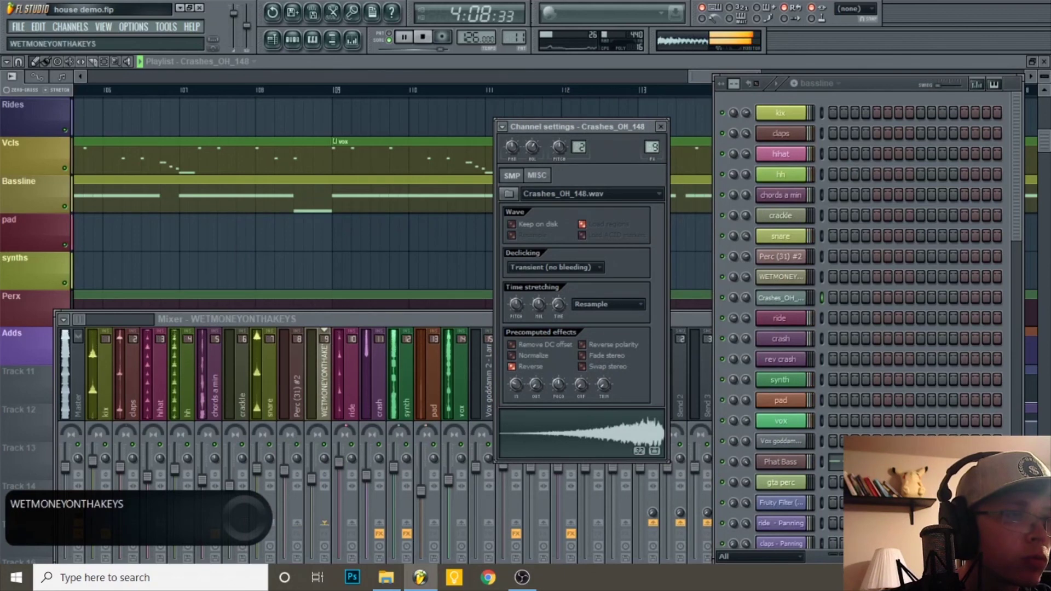
scroll(651, 147, "down", 1)
left_click(455, 322)
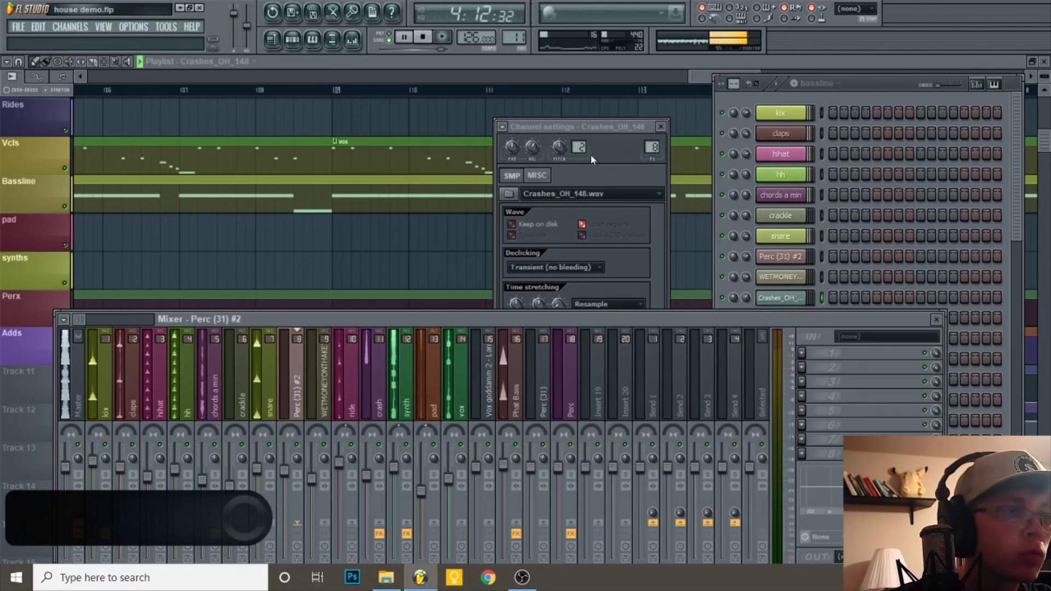
left_click(592, 134)
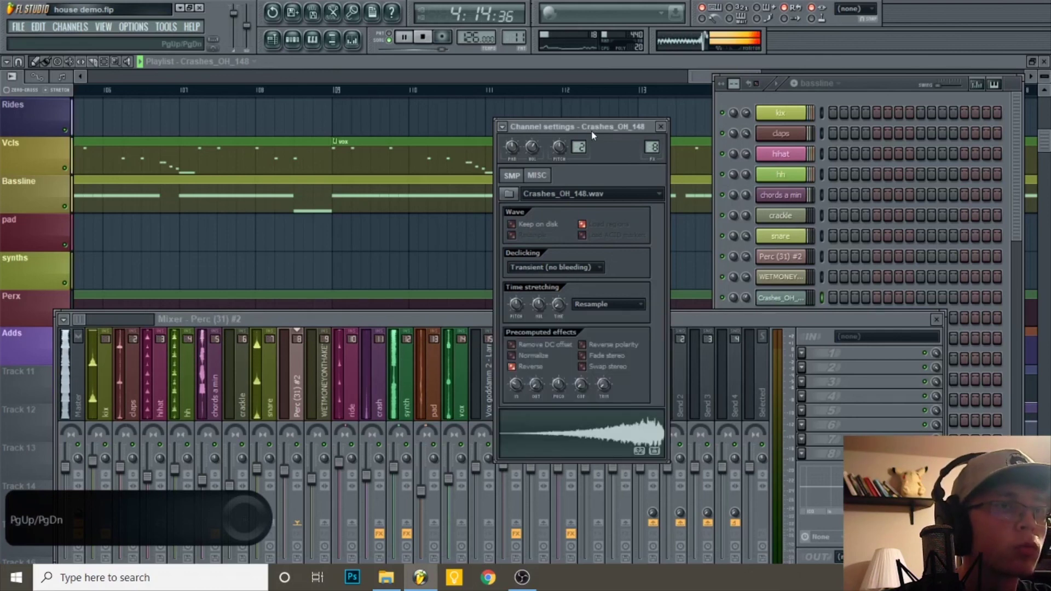
key("F12")
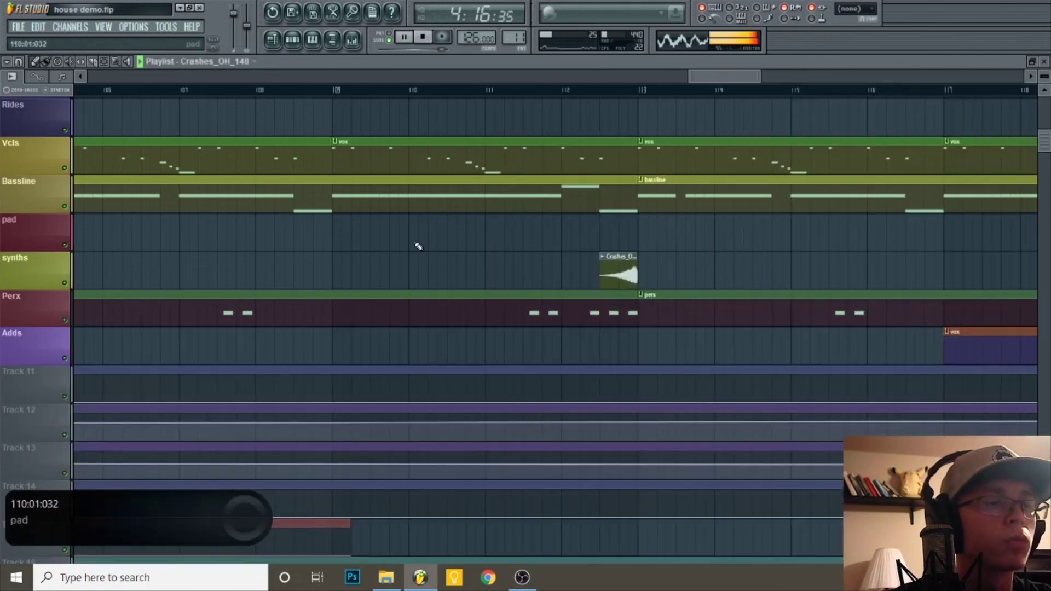
Set the Crashes_OH_148 channel volume to 52% (-12.2 dB) in the channel rack
scroll(419, 247, "down", 5)
key("F6")
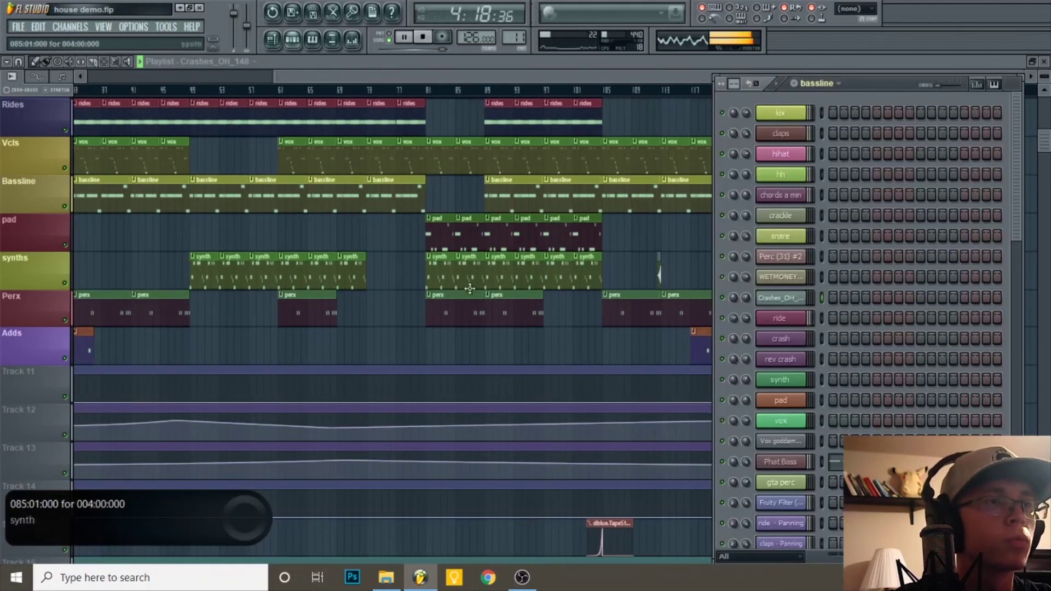
left_click_drag(746, 298, 746, 300)
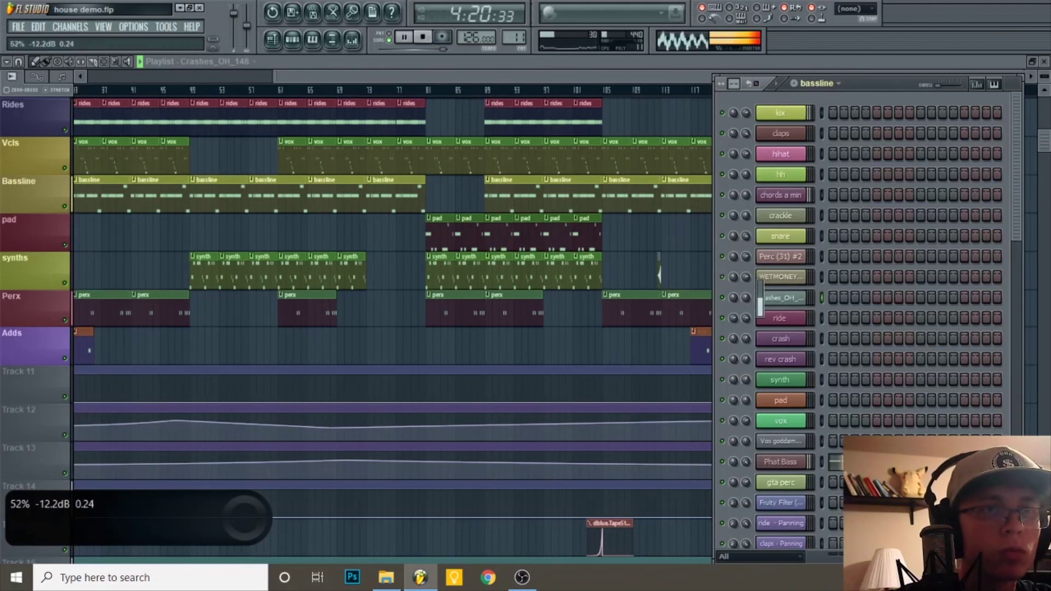
key("F6")
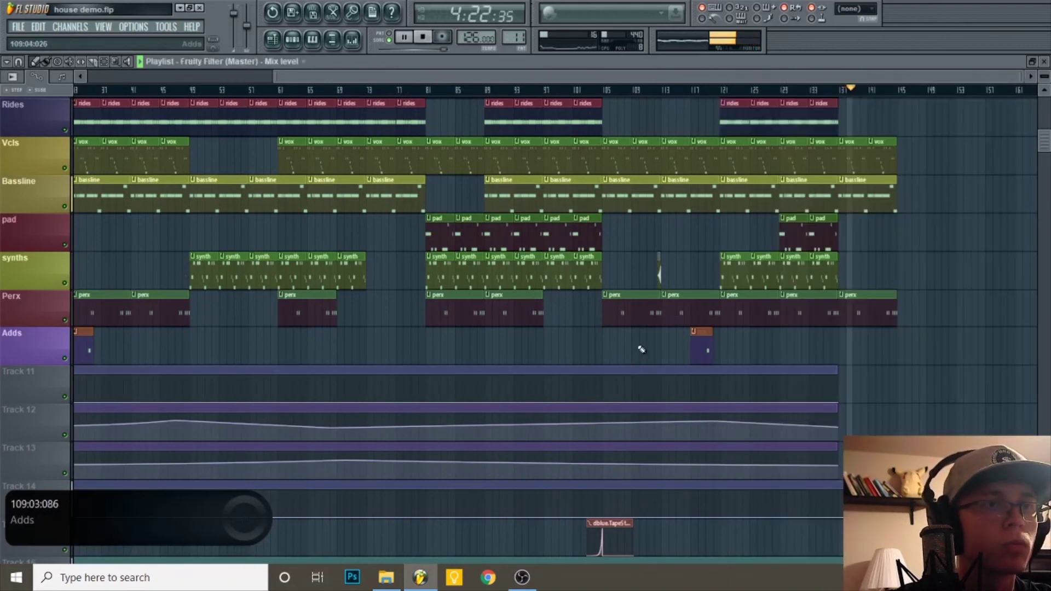
Follow playback through the end of the arrangement, stop it, and look over the whole playlist
scroll(641, 349, "down", 1)
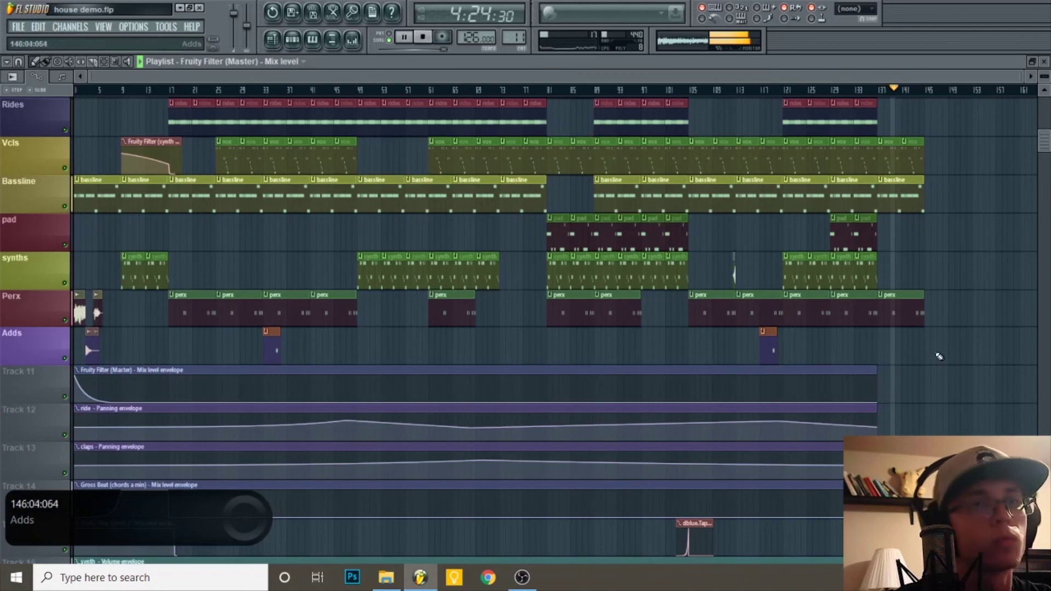
scroll(940, 356, "up", 2)
scroll(908, 336, "up", 3)
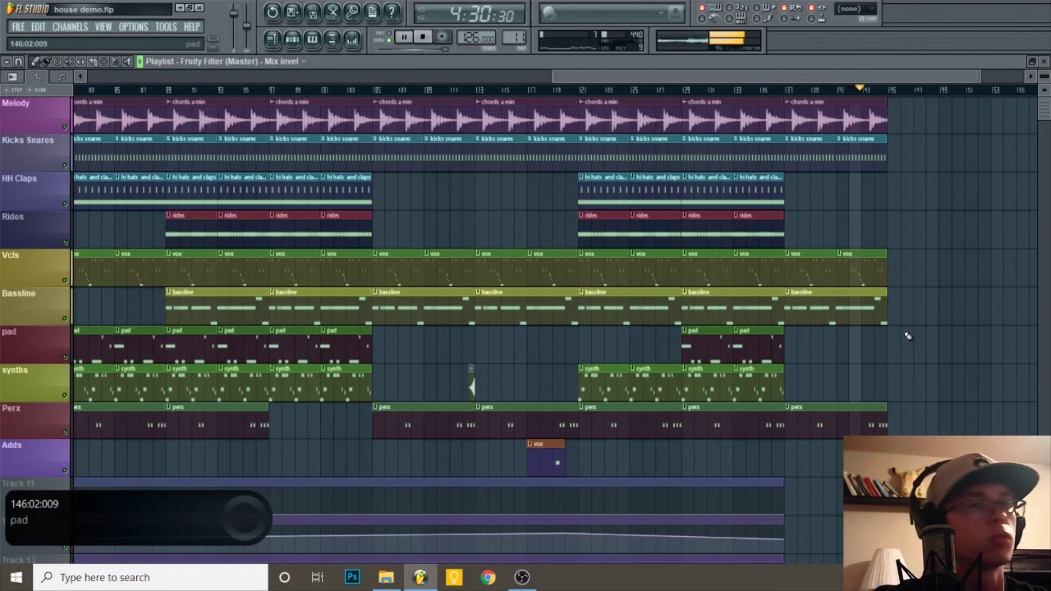
scroll(908, 336, "down", 3)
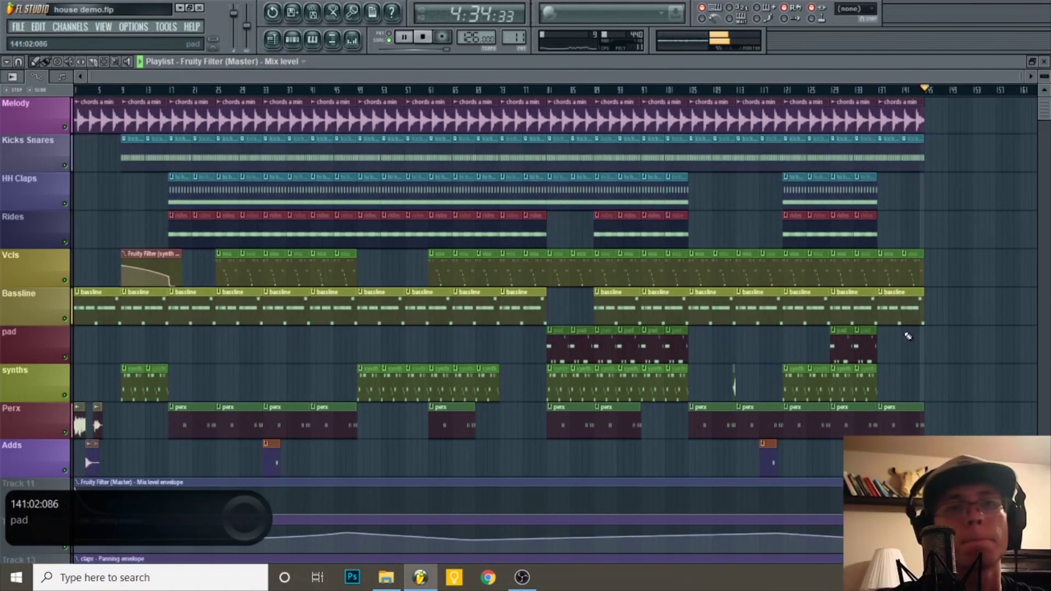
key("space")
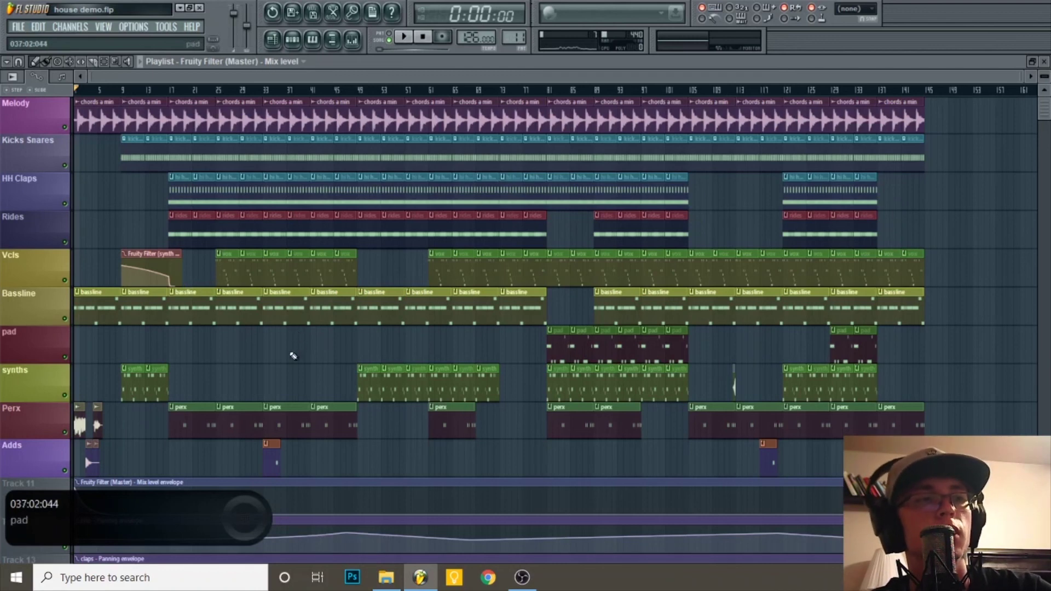
scroll(292, 357, "down", 4)
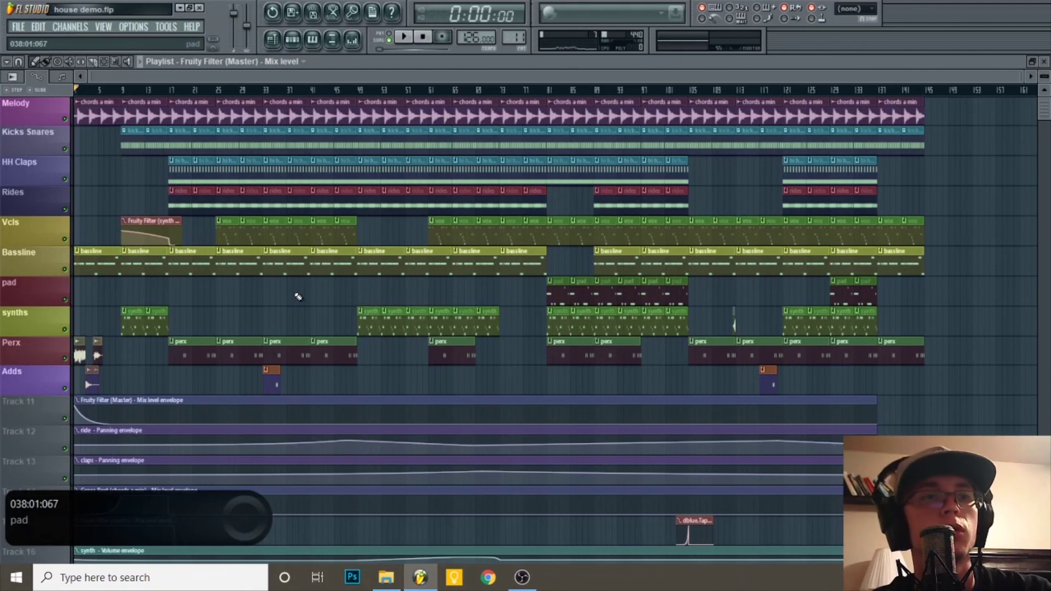
scroll(328, 296, "down", 5)
scroll(380, 298, "up", 5)
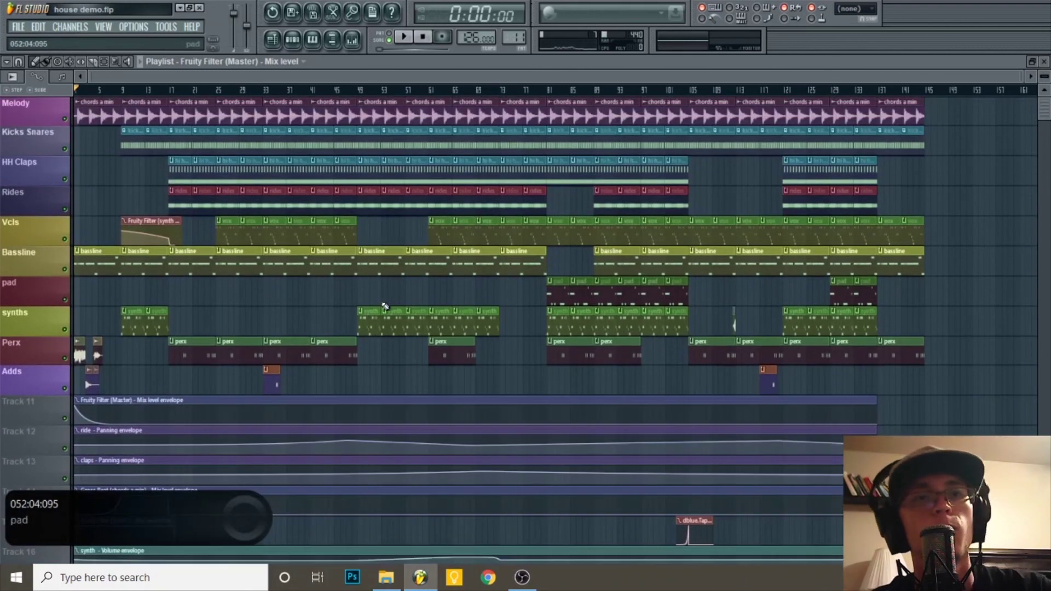